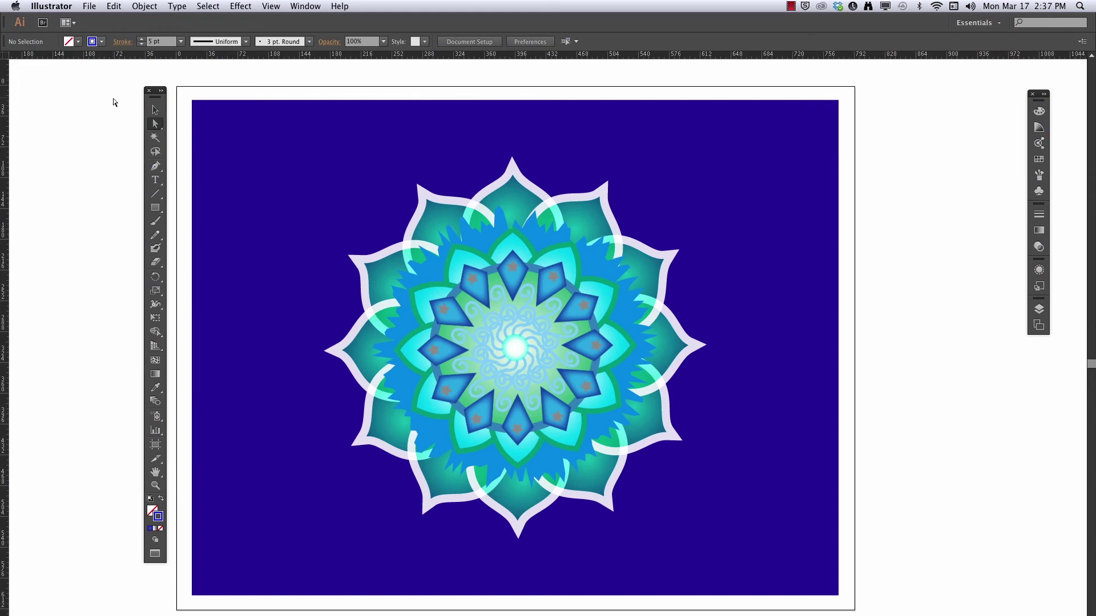
Step: Look up the Illustrator version information and close it again
click(54, 6)
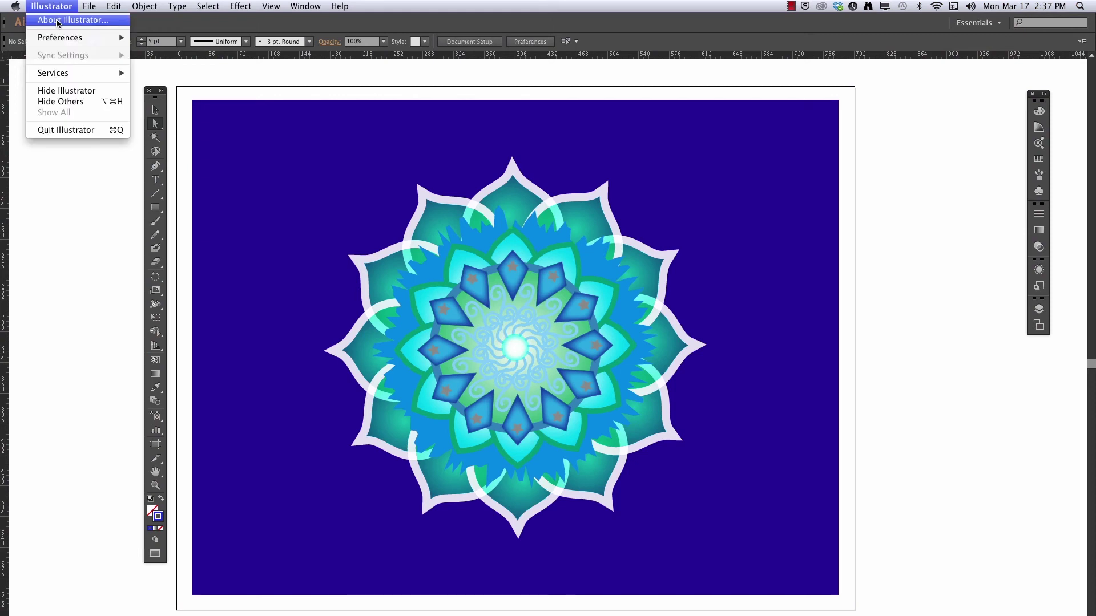
click(57, 21)
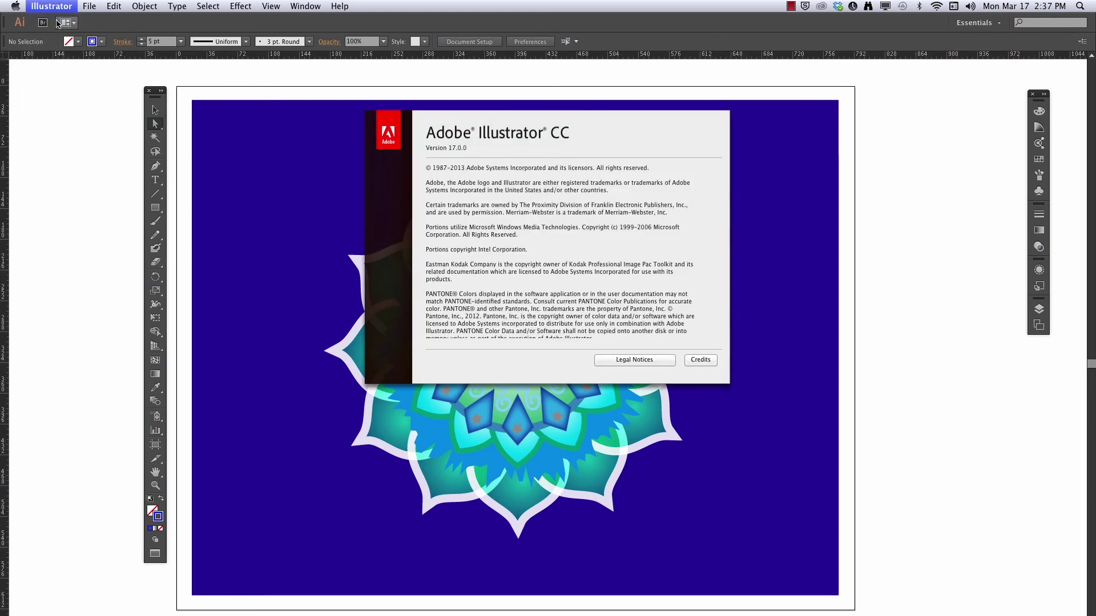
click(613, 149)
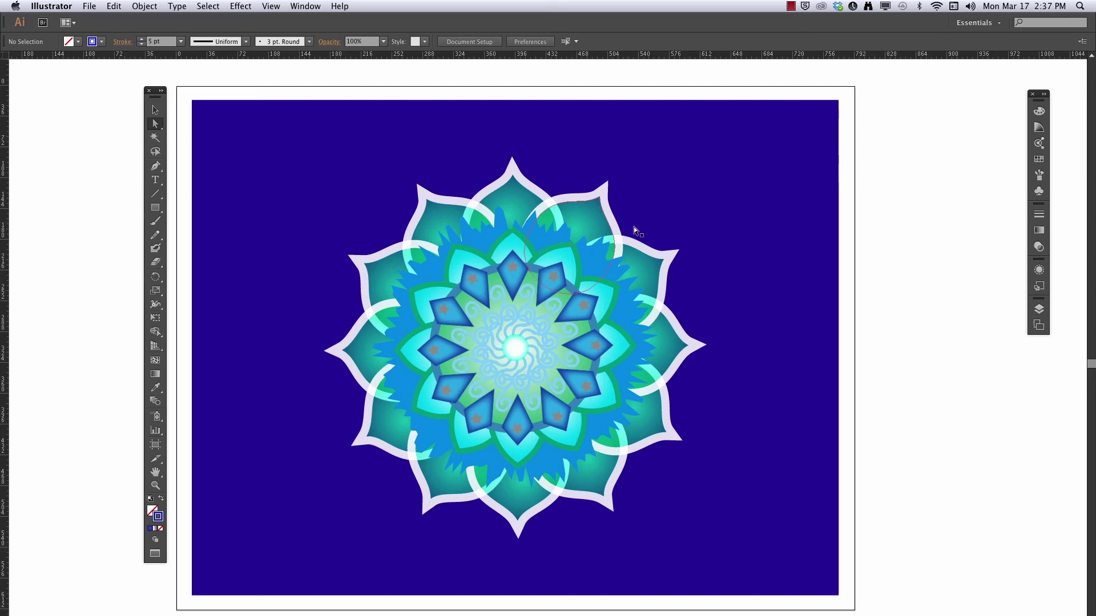
Step: Try moving one outer petal out of the flower toward the artboard's upper-right corner, and undo the move
click(597, 220)
drag(590, 218, 702, 155)
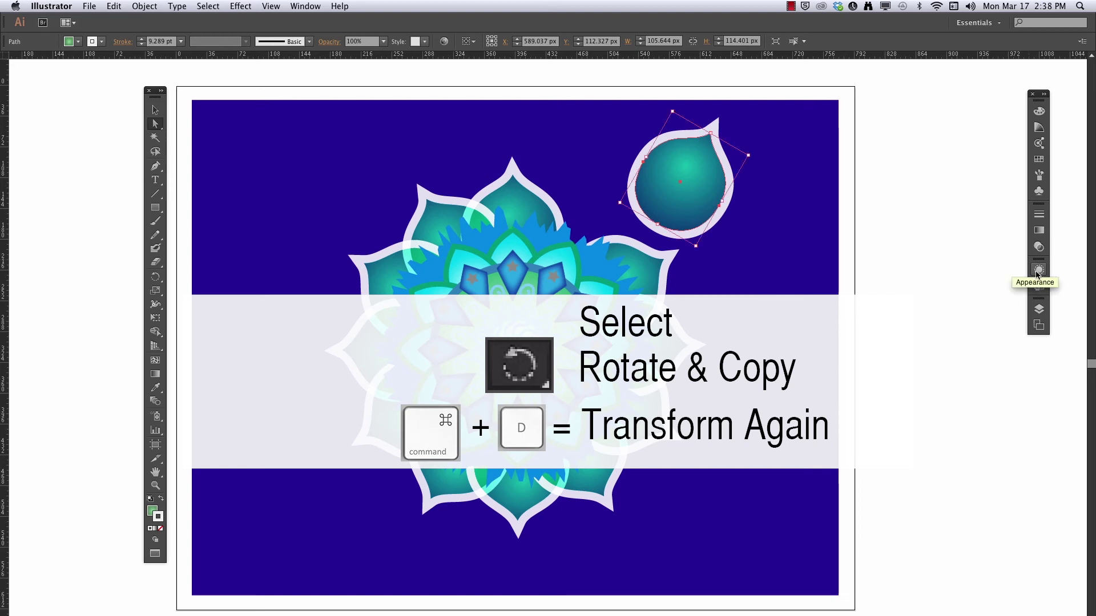
key(super+z)
Step: Hide the Complex layer and make the Start layer active
click(1038, 309)
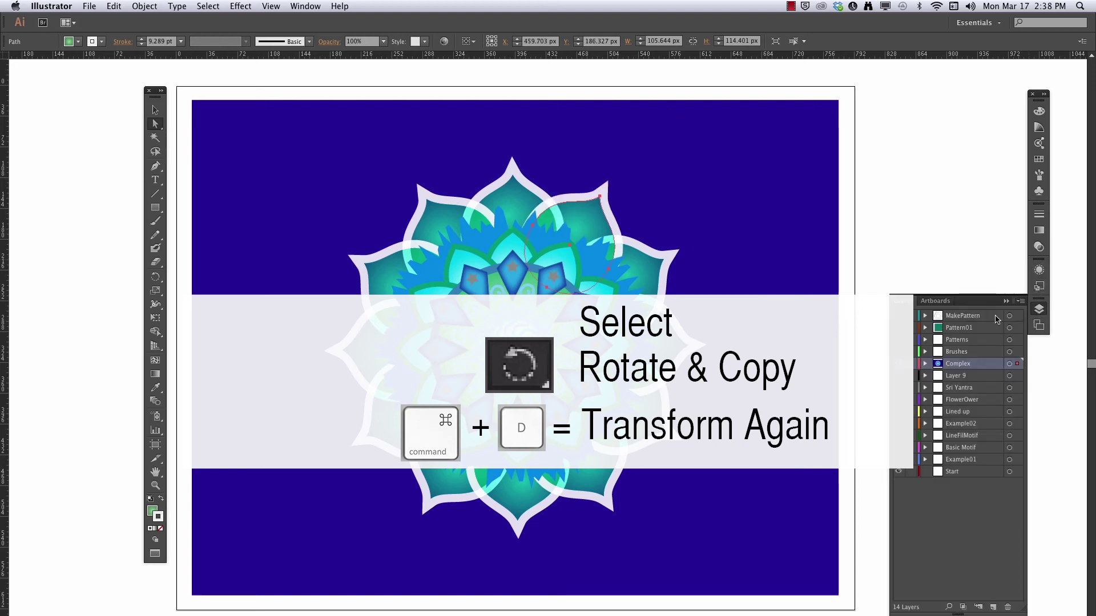
click(899, 365)
click(969, 473)
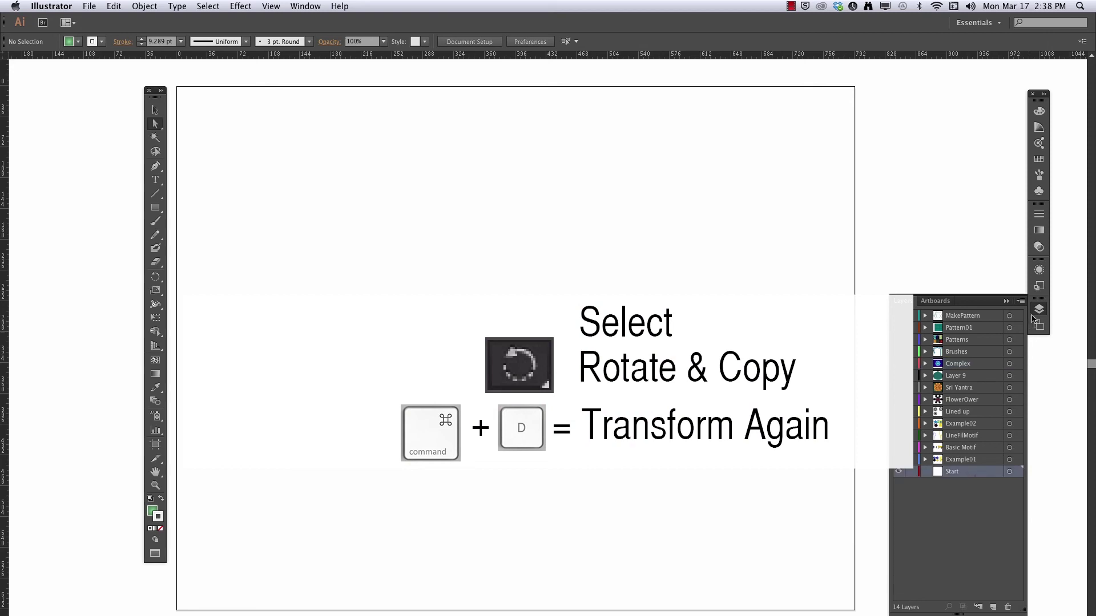
Step: Draw a vertical blue line about 265 px long near the middle of the empty artboard
key(v)
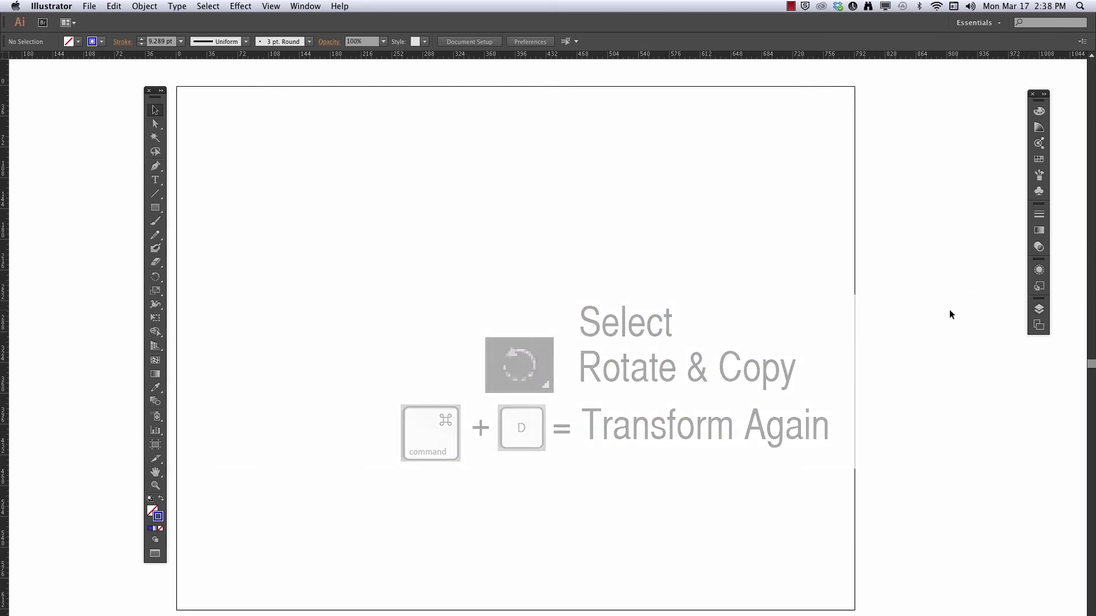
click(155, 195)
drag(515, 199, 516, 426)
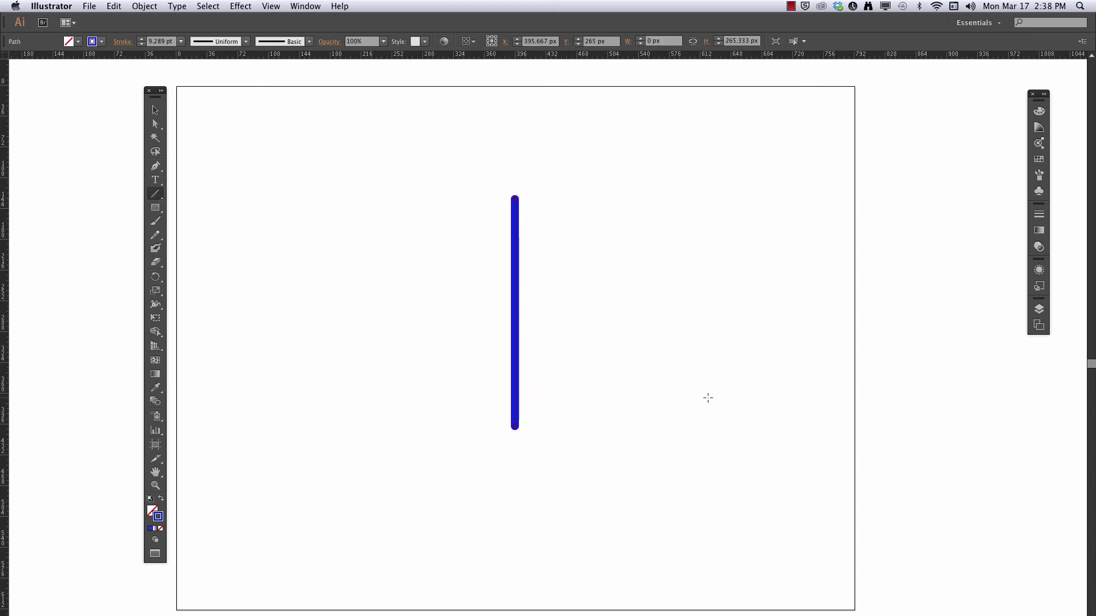
Step: Move the line about 25 px right and 7 px up, and repeat the move twice with Transform Again
click(155, 108)
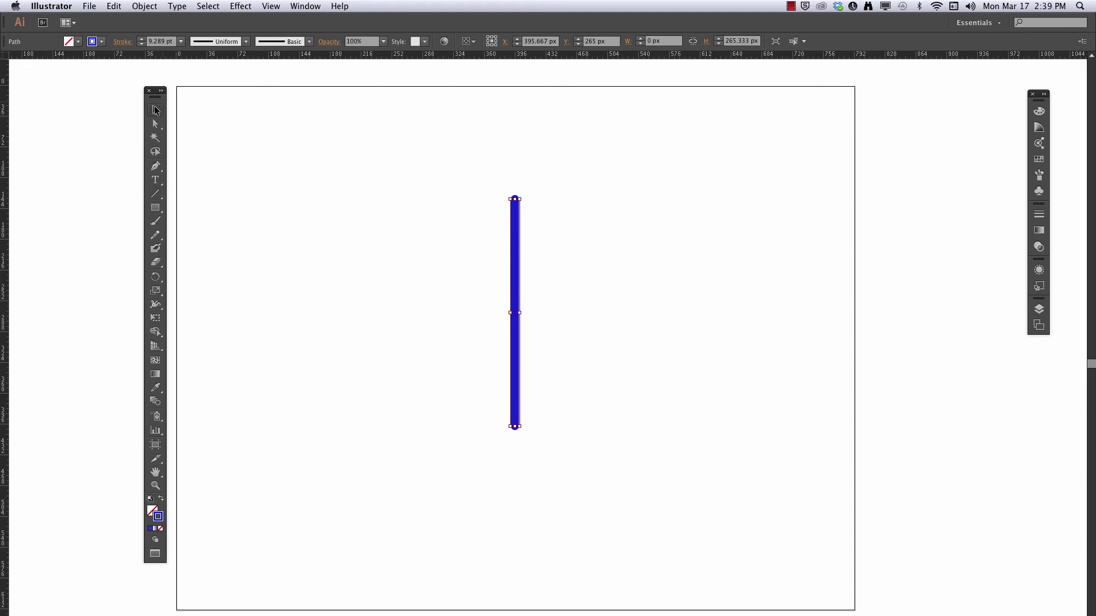
drag(514, 264, 536, 257)
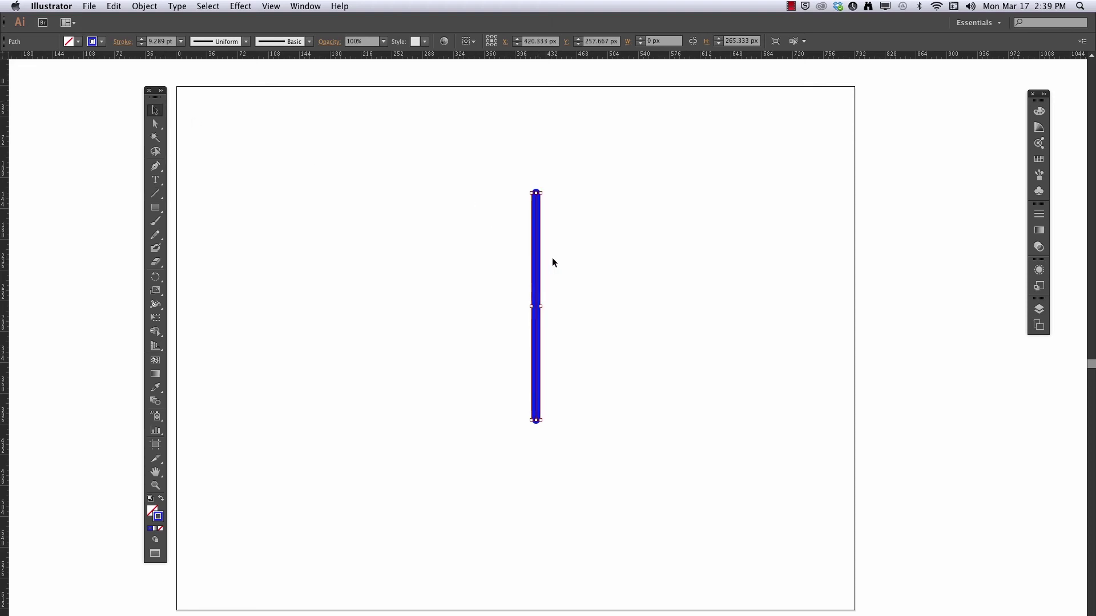
click(145, 6)
mouse_move(160, 22)
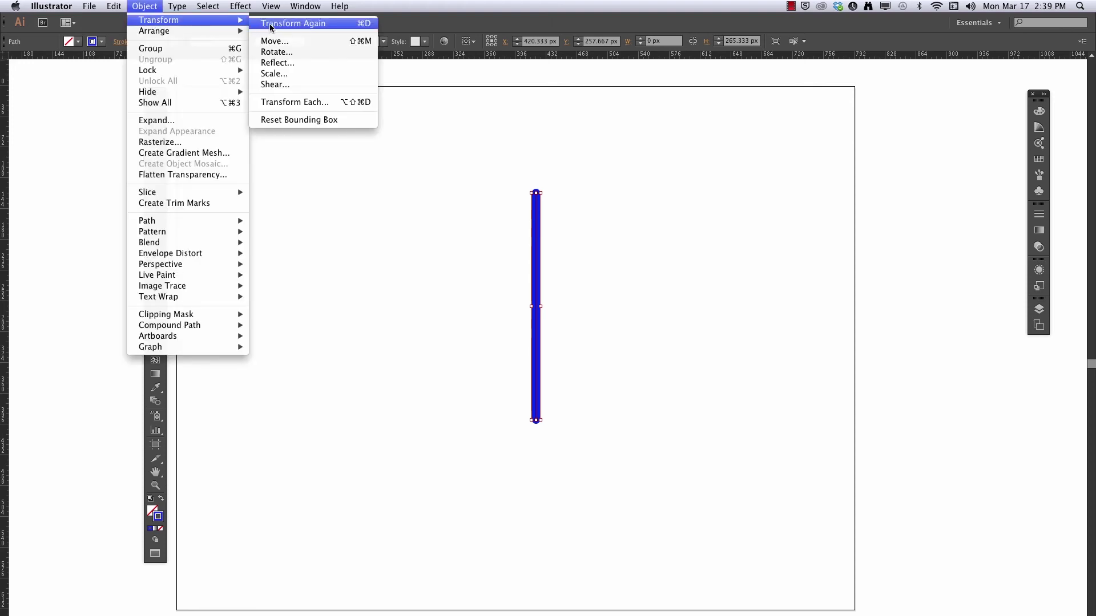
click(356, 25)
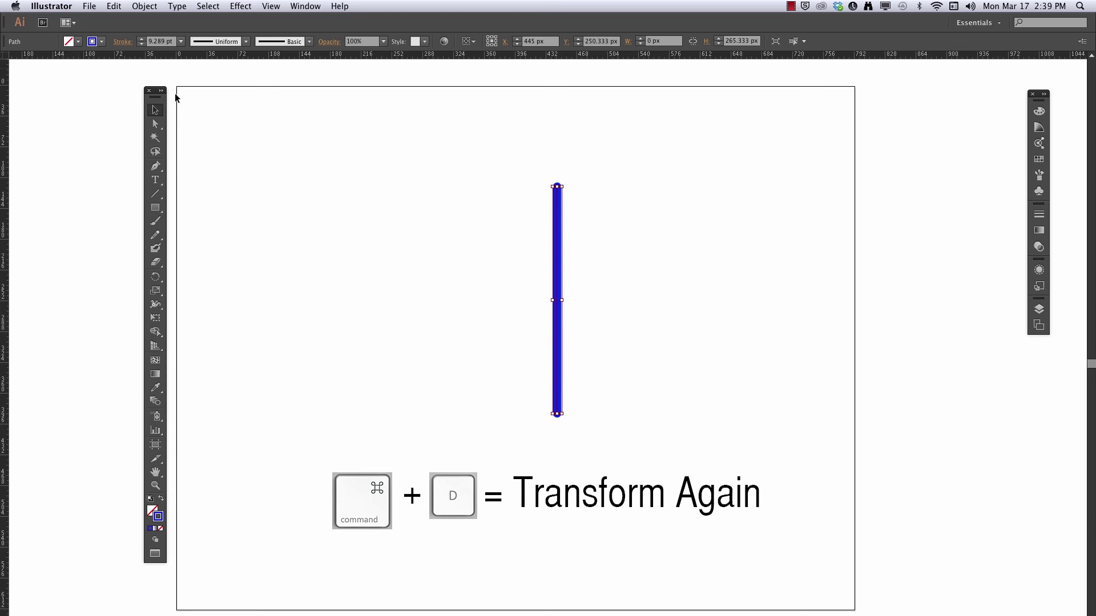
click(145, 7)
mouse_move(147, 21)
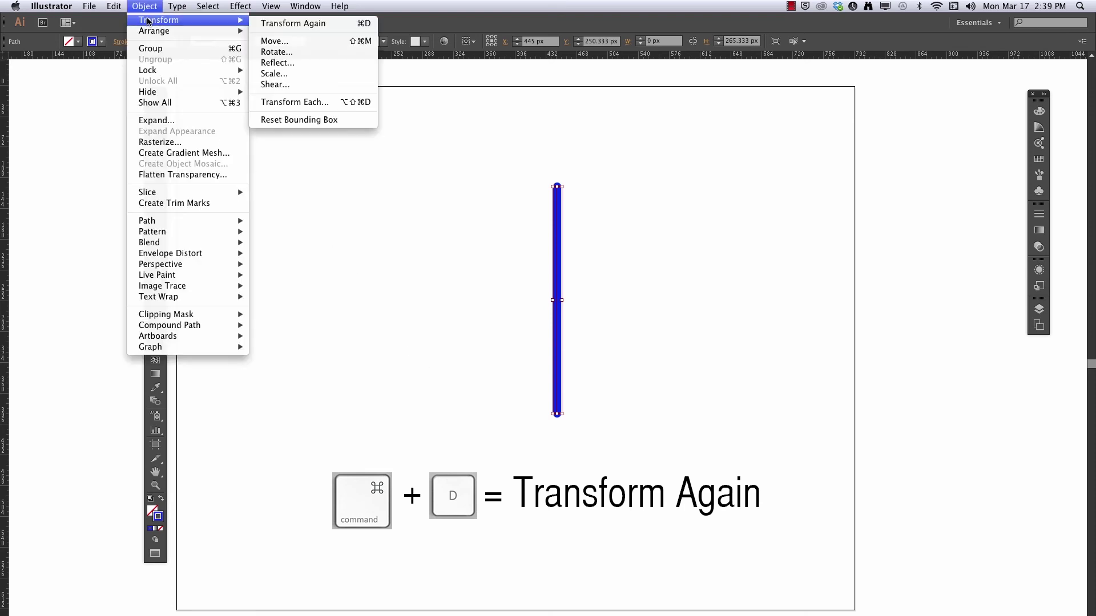
click(274, 24)
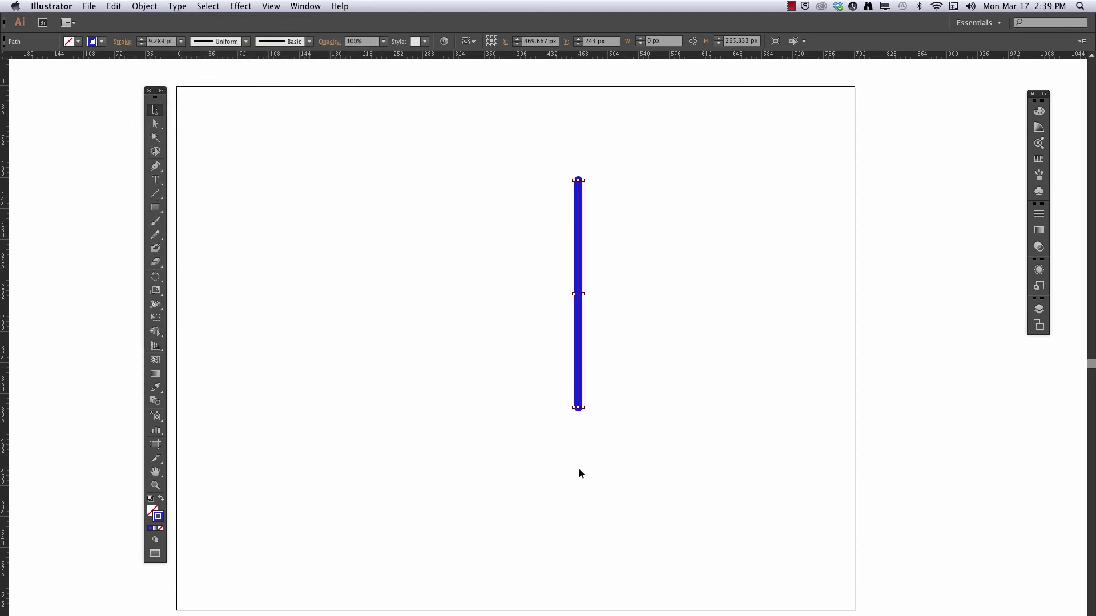
Step: Repeat the line's move with Transform Again eleven more times, up to near the artboard's right edge
key(super+d)
key(super+d)
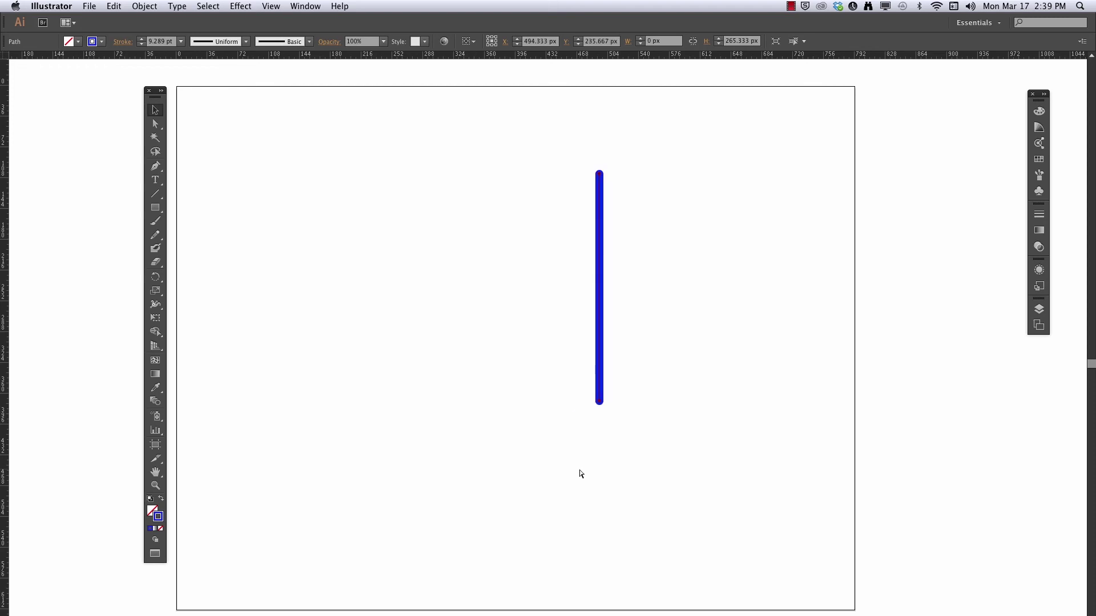
key(super+d)
key(super+d)
key(super+d)
key(super+d)
key(super+d)
key(super+d)
key(super+d)
key(super+d)
key(super+d)
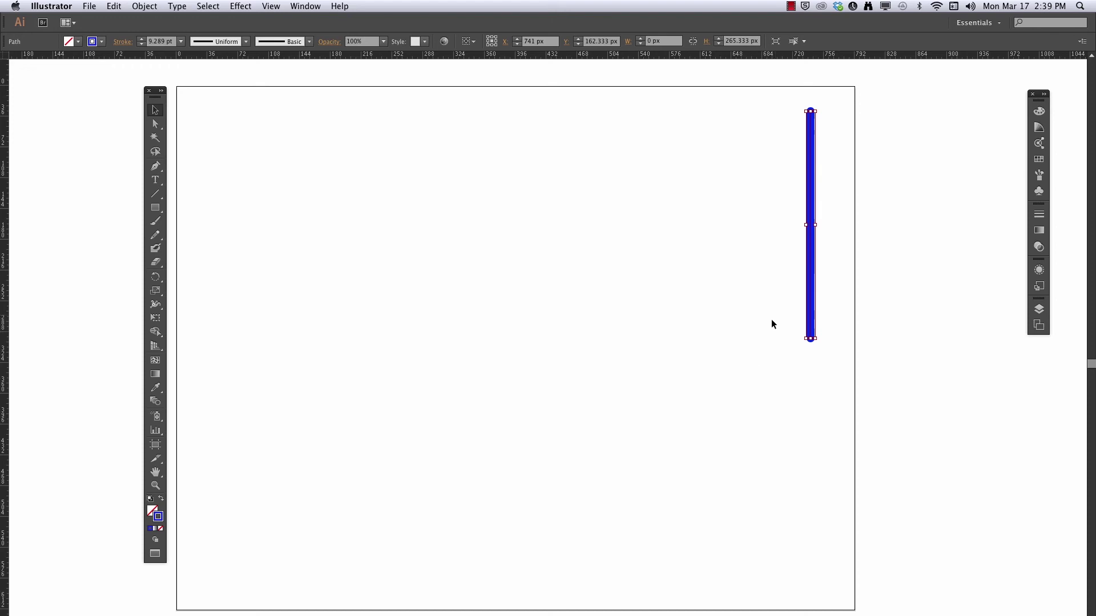
Step: Move the line to the left part of the artboard and create a copy about 23 px to its right
drag(813, 316, 323, 397)
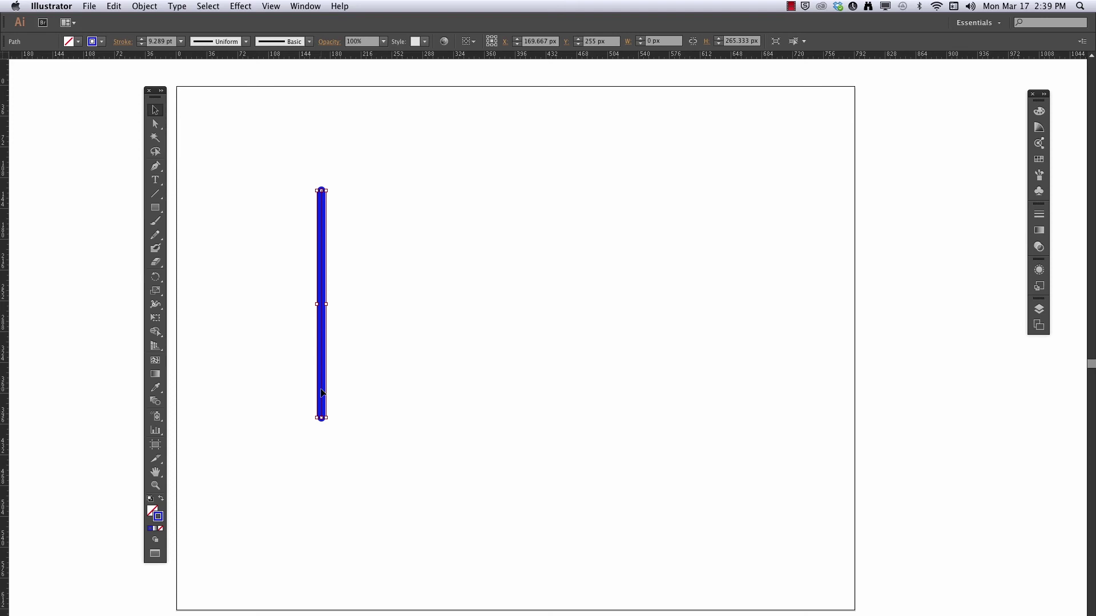
drag(321, 392, 342, 393)
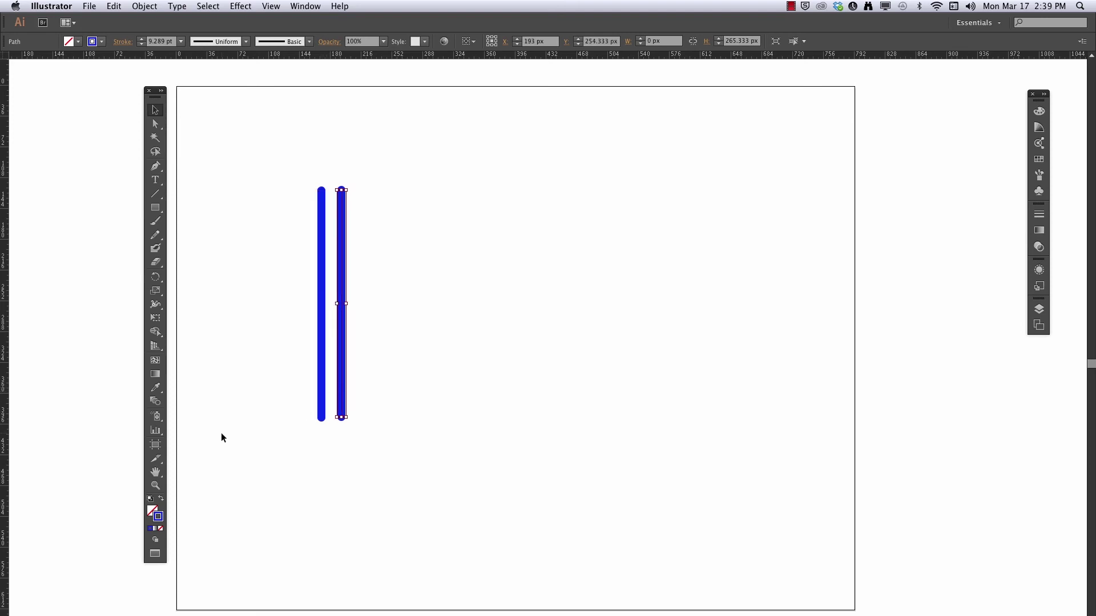
Step: Repeat the copy with Transform Again 26 times, extending the row of evenly spaced lines just past the artboard's right edge
click(144, 7)
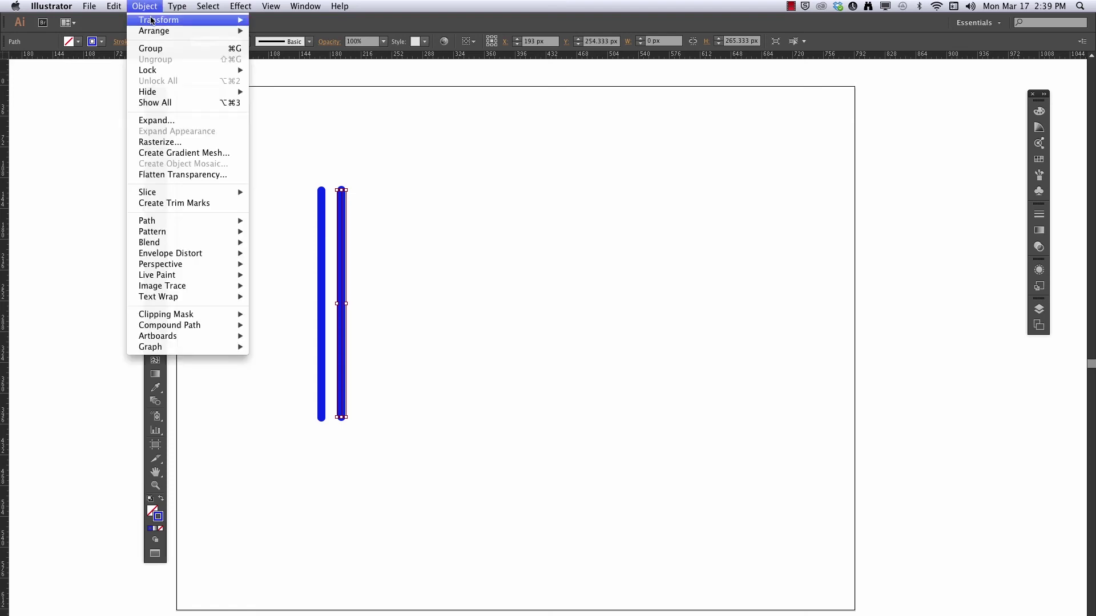
mouse_move(154, 22)
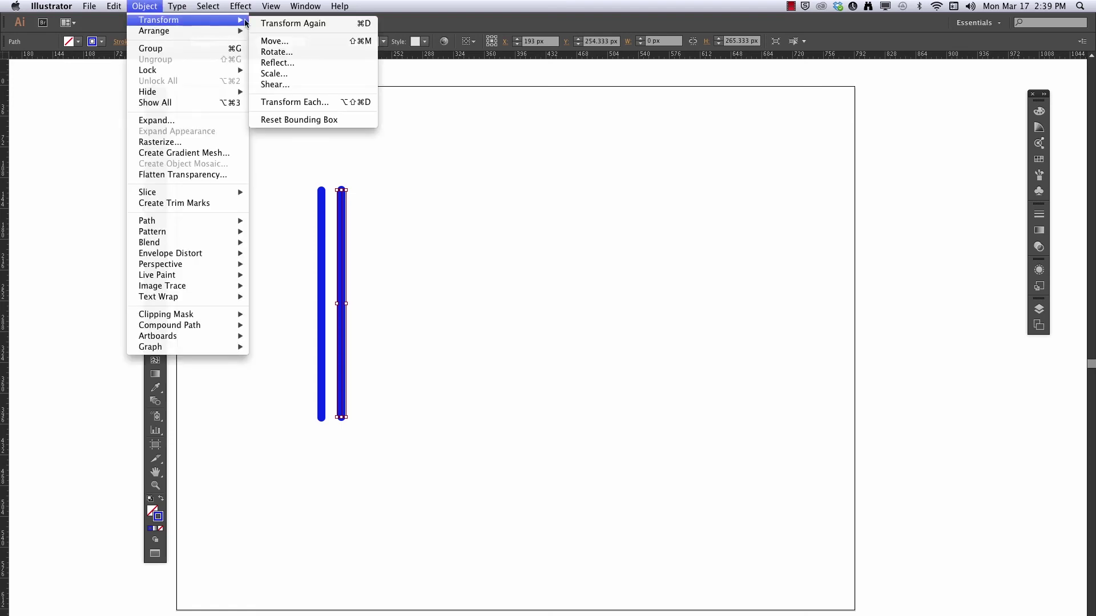
click(344, 25)
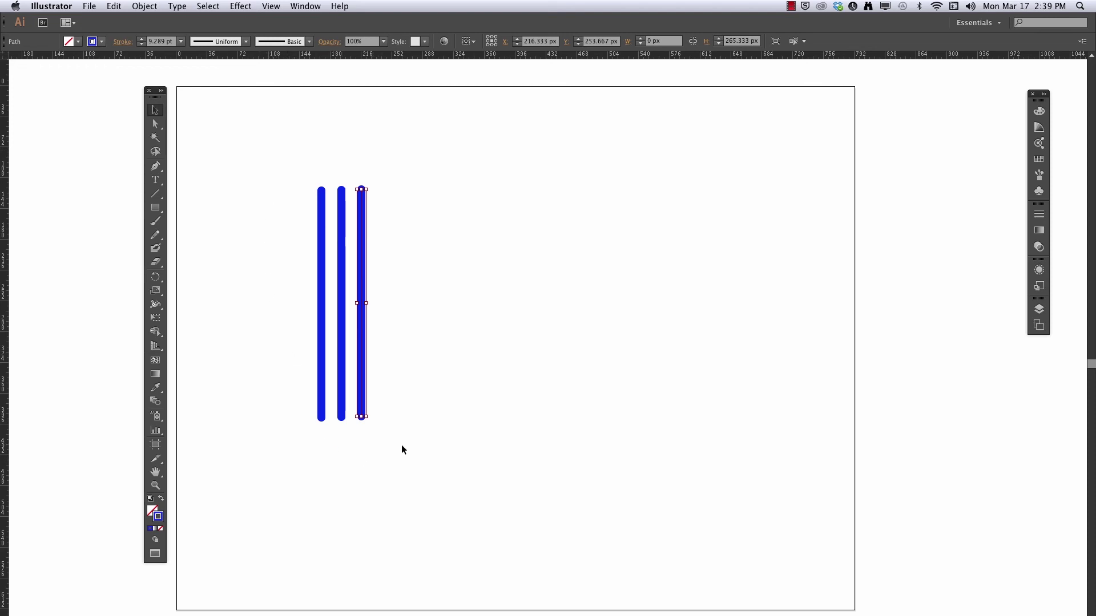
key(super+shift+b)
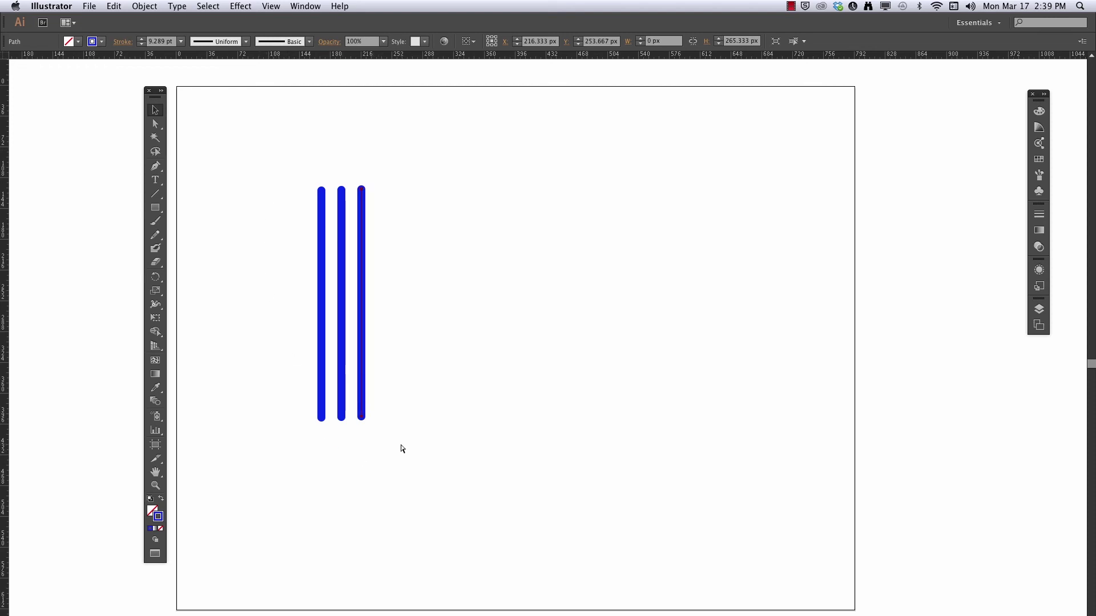
key(super+d)
key(super+d)
key(super+d)
key(super+d)
key(super+d)
key(super+d)
key(super+d)
key(super+d)
key(super+d)
key(super+d)
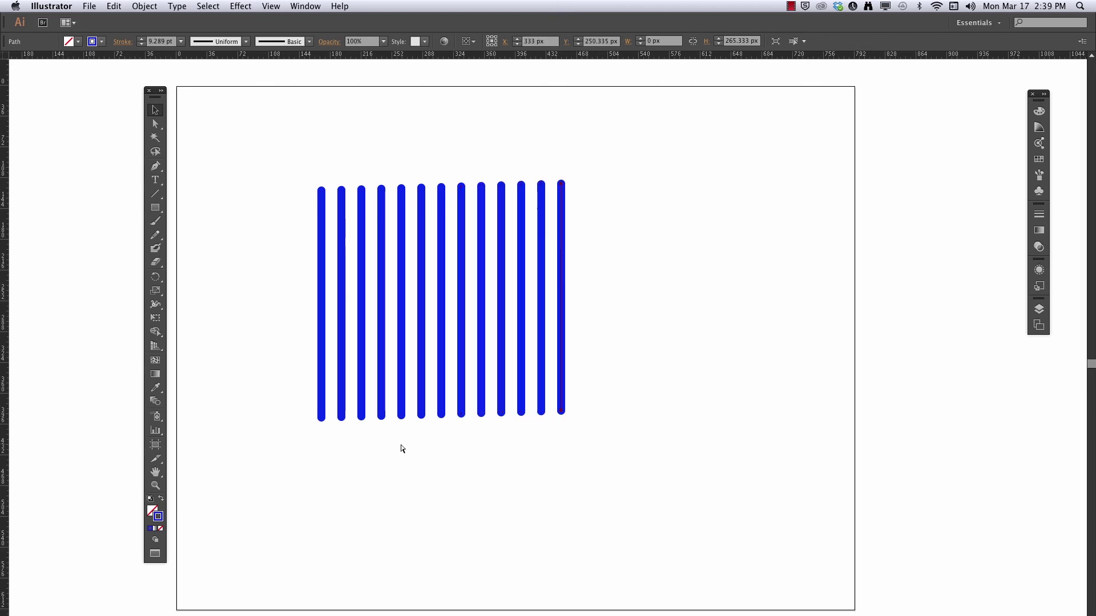
key(super+d)
key(super+d)
key(super+d)
key(super+d)
key(super+d)
key(super+d)
key(super+d)
key(super+d)
key(super+d)
key(super+d)
key(super+d)
key(super+d)
key(super+d)
key(super+d)
key(super+d)
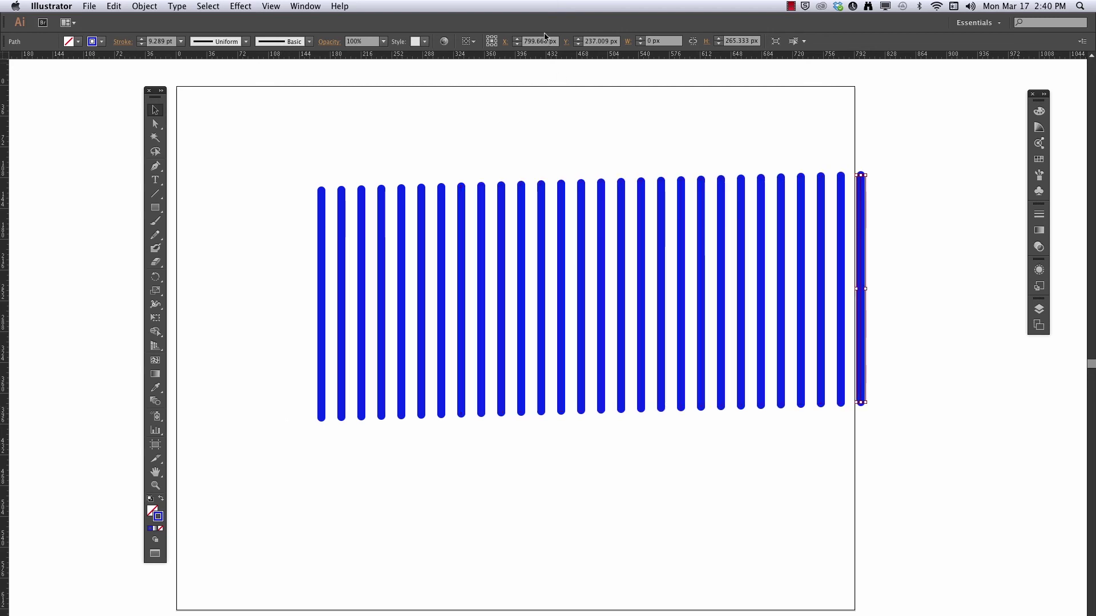
Step: Place a horizontal guide at Y about 100 px, level with the top of the rightmost lines
drag(545, 54, 543, 175)
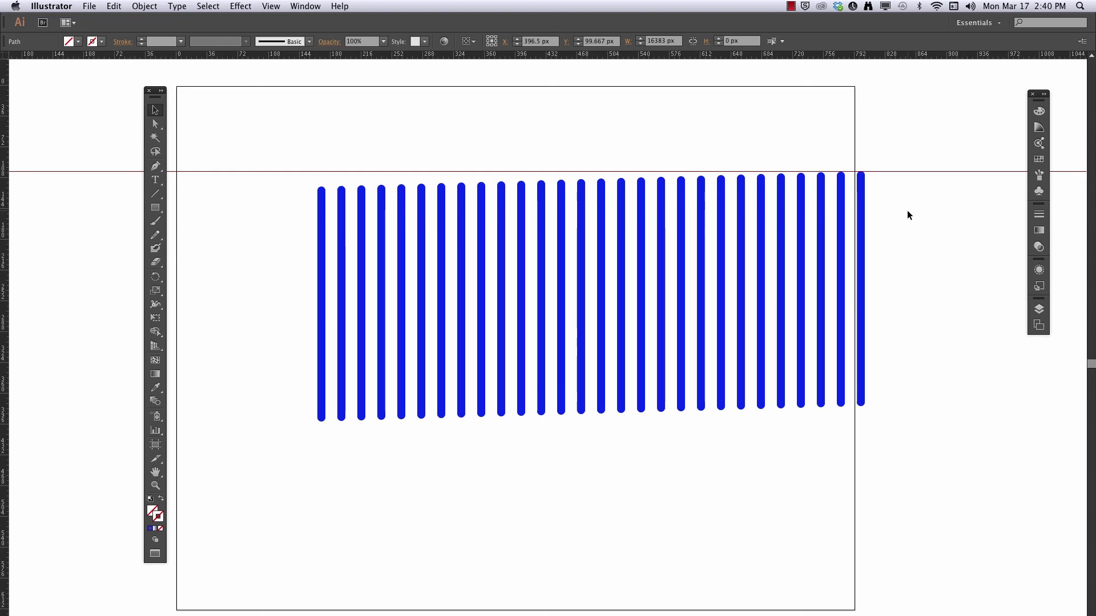
mouse_move(907, 211)
mouse_down()
mouse_move(421, 432)
mouse_move(337, 362)
mouse_up()
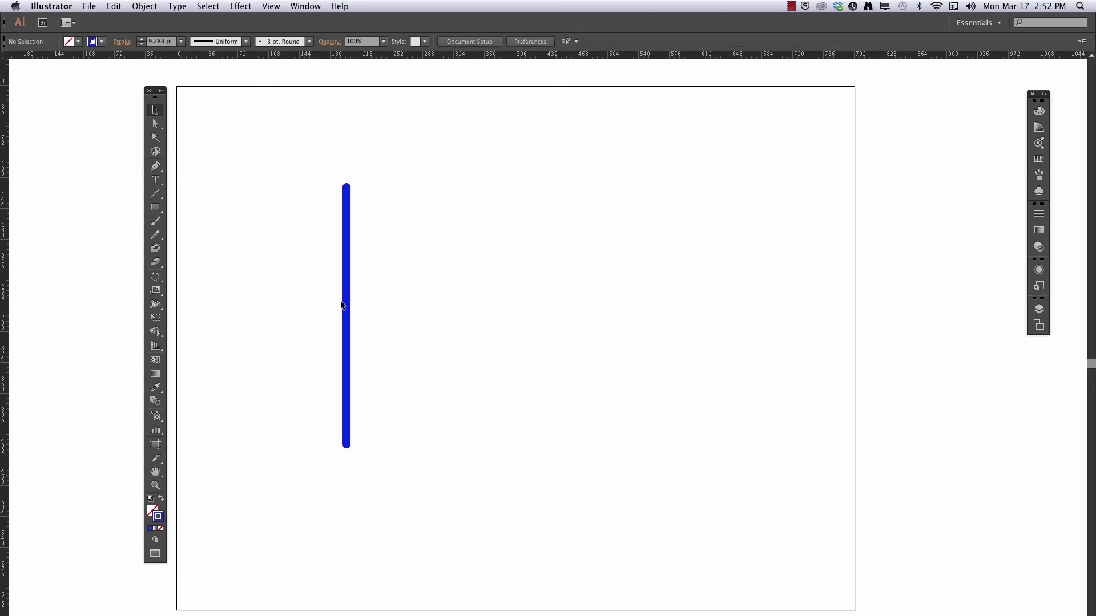
Step: Move the single vertical line to the middle of the artboard, at X about 383 px and Y about 236 px
mouse_move(346, 305)
mouse_down()
mouse_move(512, 296)
mouse_move(505, 279)
mouse_up()
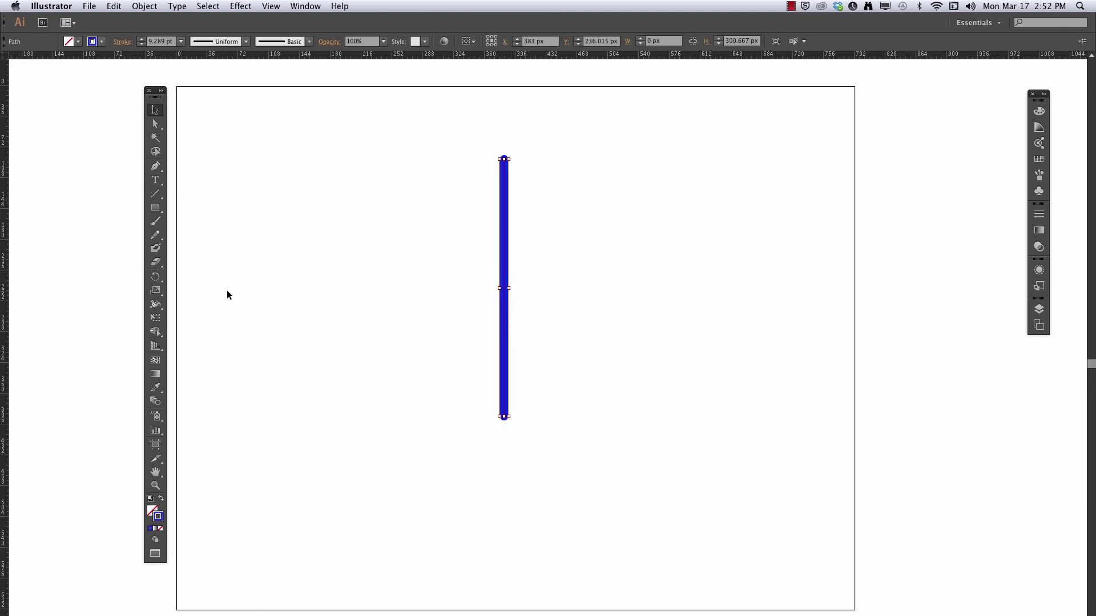
Step: Try rotating the line clockwise freehand around an origin just below its lower end, and undo the rotation
drag(156, 279, 178, 278)
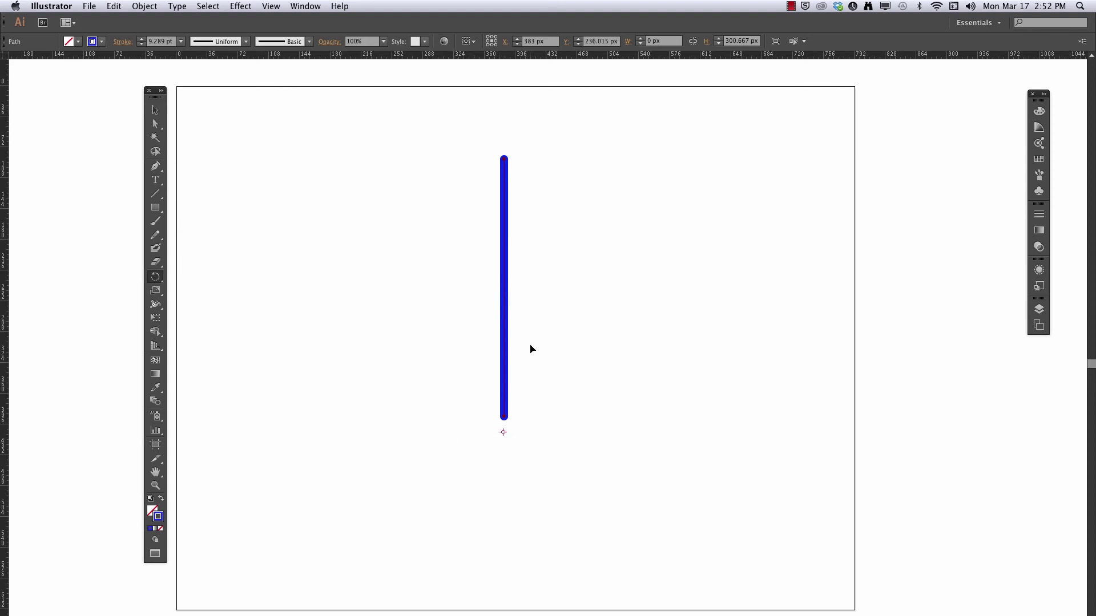
drag(504, 176, 539, 376)
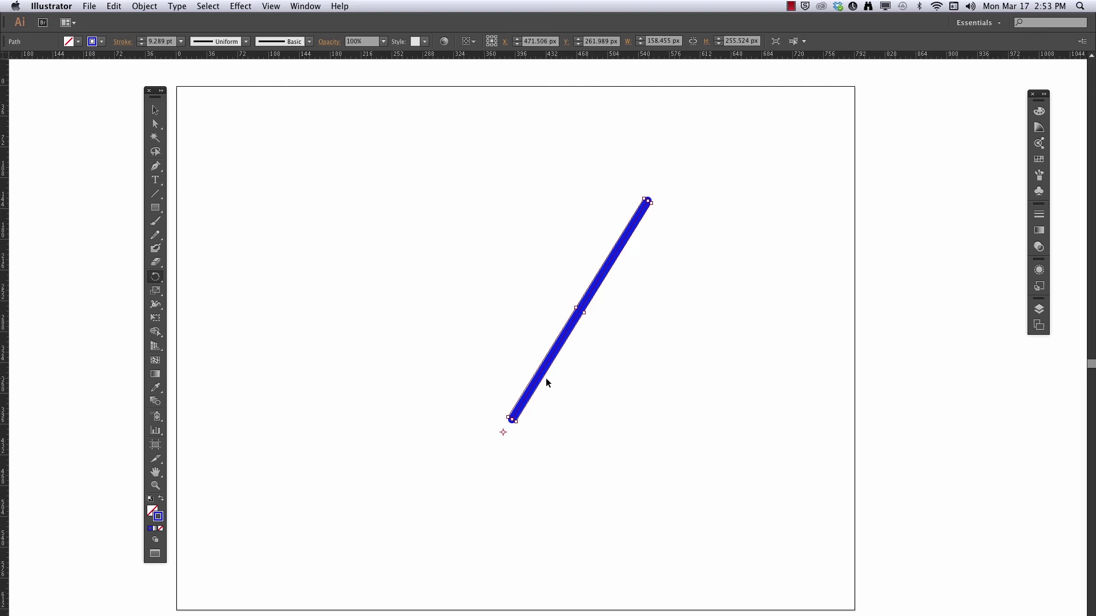
key(super+z)
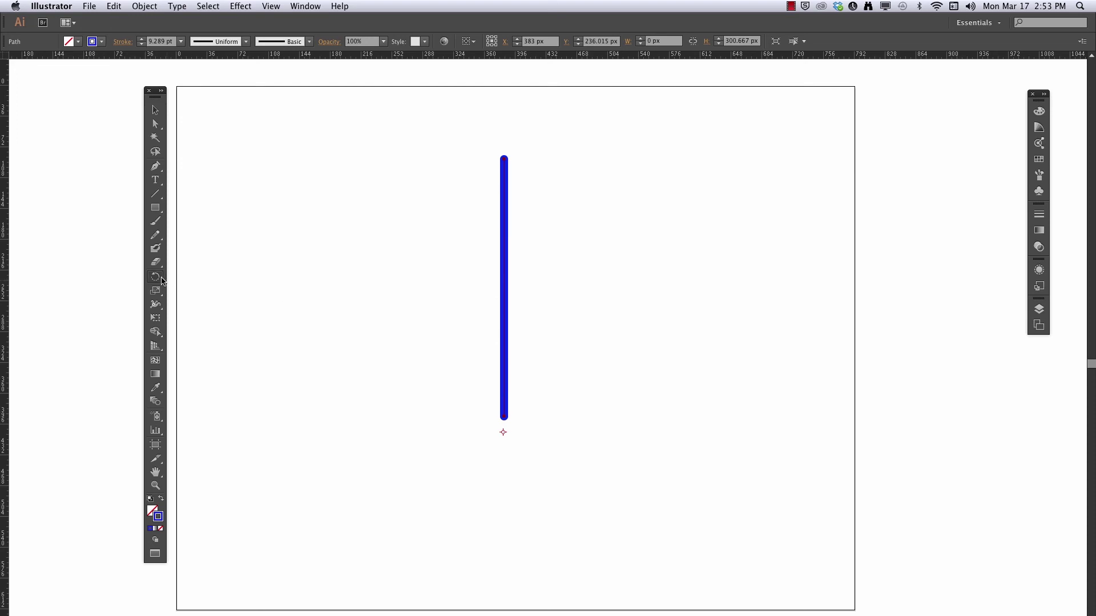
Step: Rotate the vertical line by exactly 30° around its centre, comparing it with the preview off and on
key(Return)
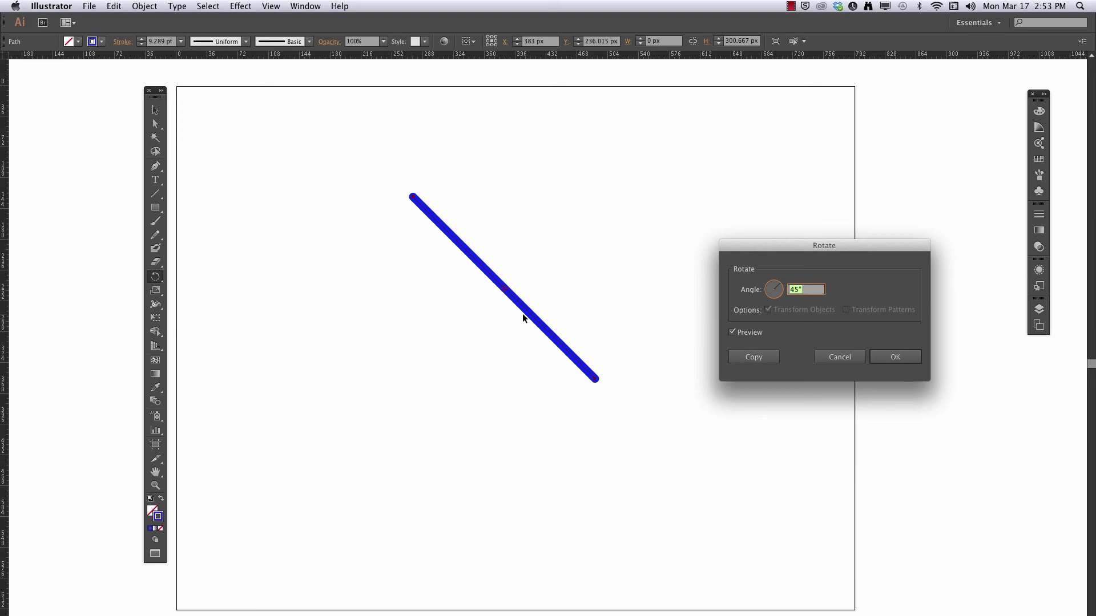
drag(802, 258, 685, 170)
text(30)
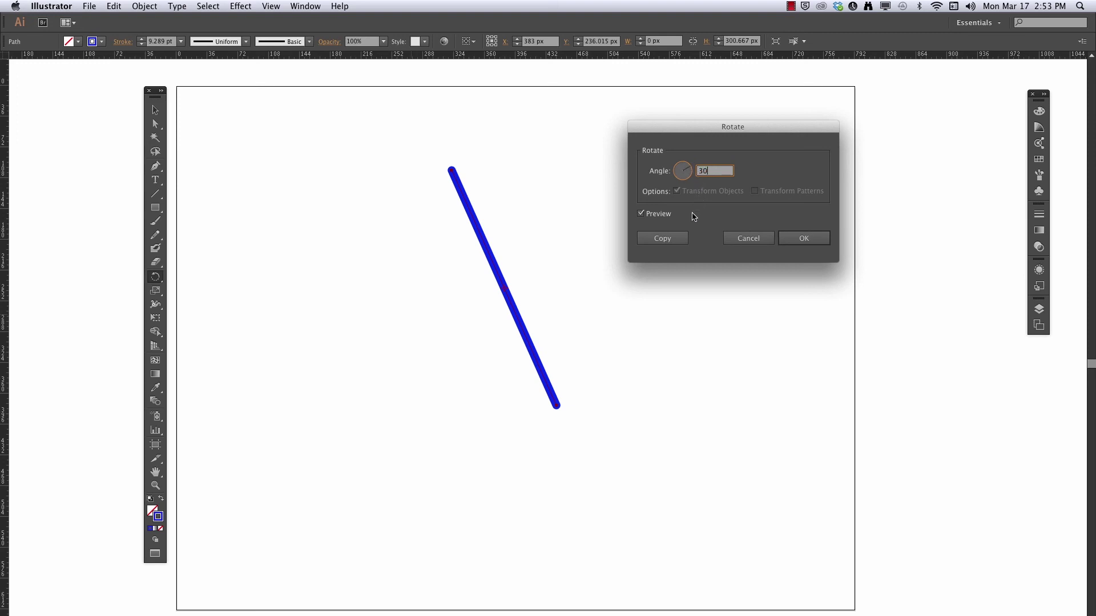
click(641, 214)
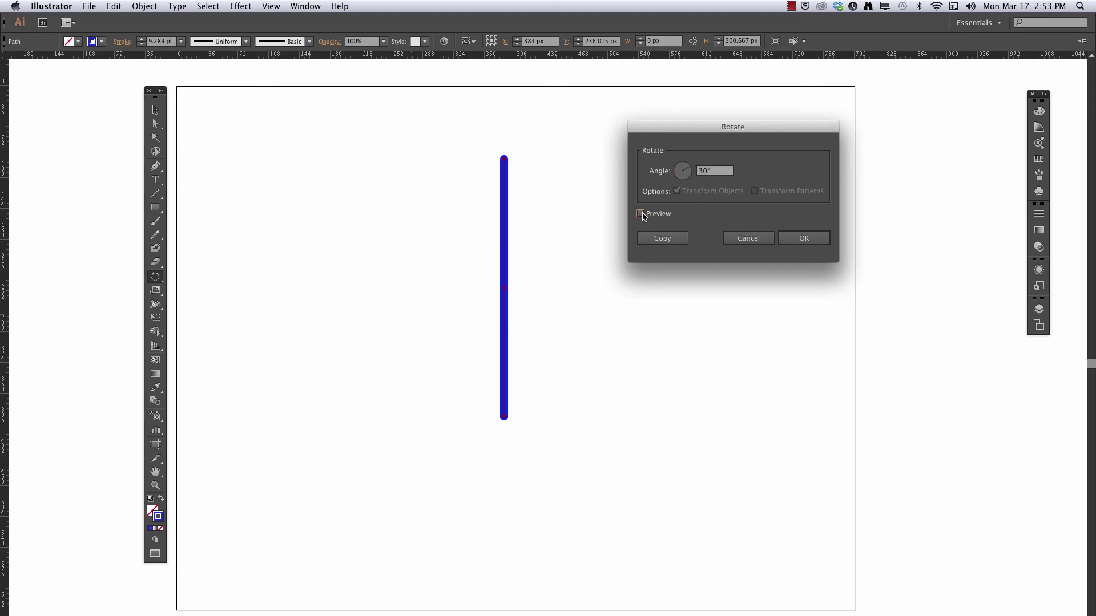
click(641, 215)
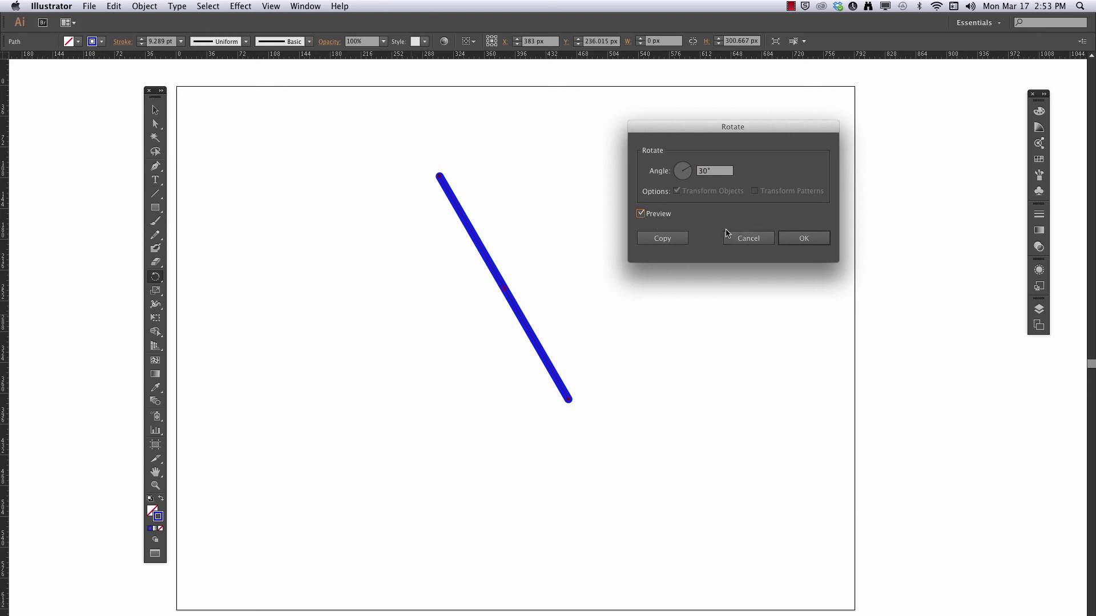
click(803, 239)
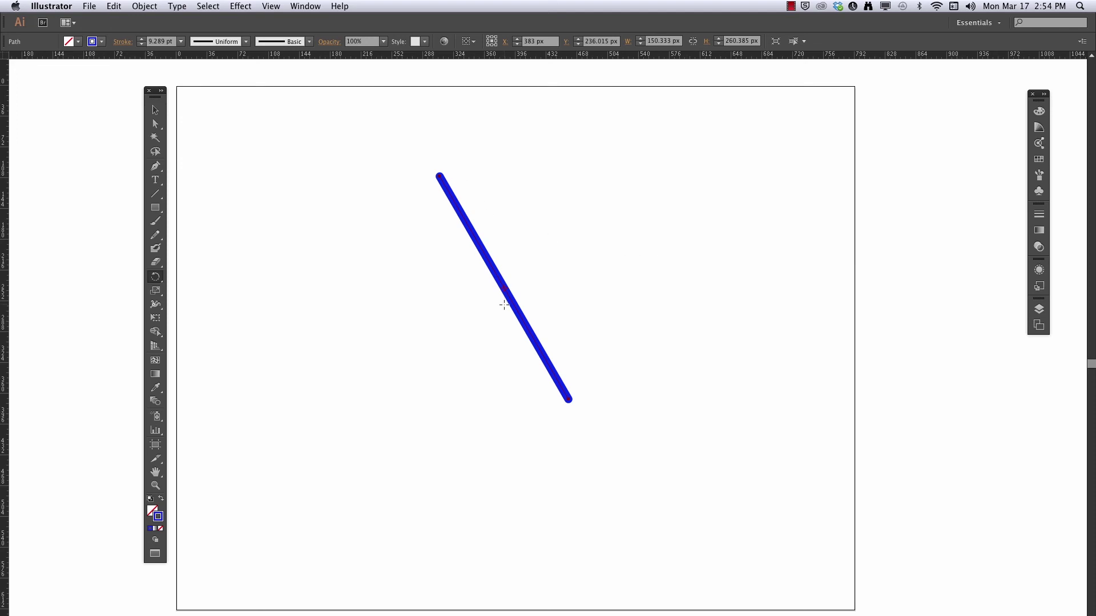
Step: Undo the 30° rotation and shorten the vertical line from its lower end to a height of about 159 px
key(ctrl+z)
key(v)
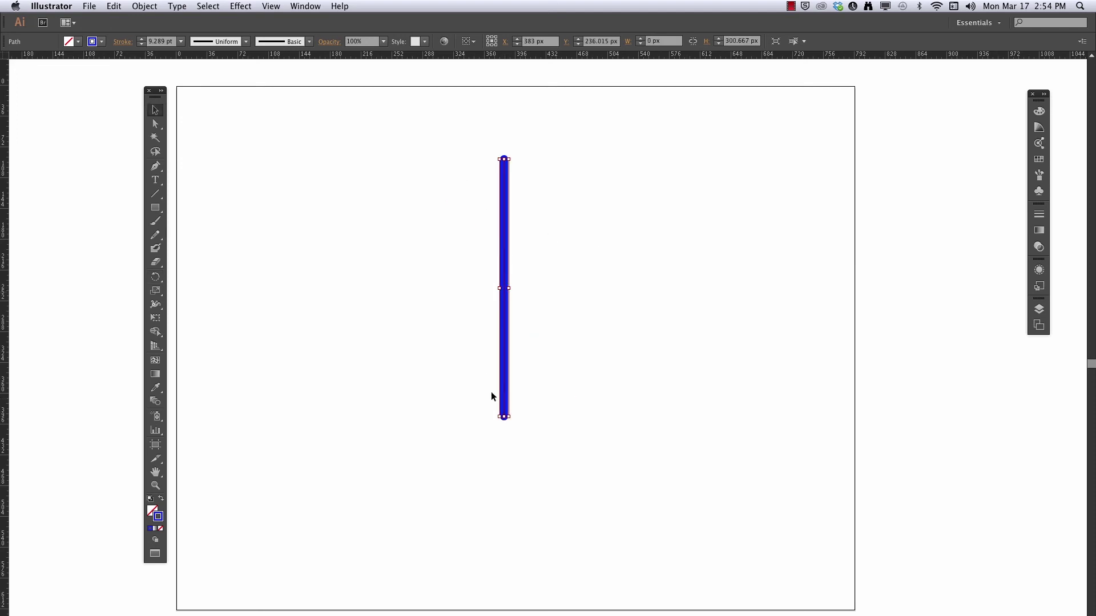
drag(504, 417, 498, 295)
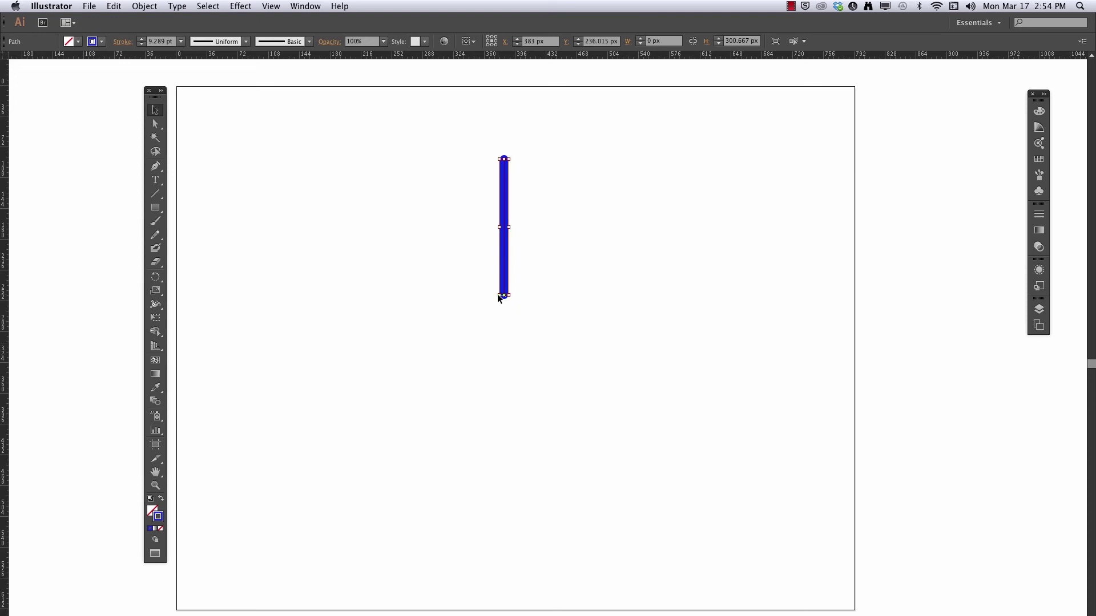
Step: Create a copy of the short line rotated 45° around an origin just below its lower end
click(155, 278)
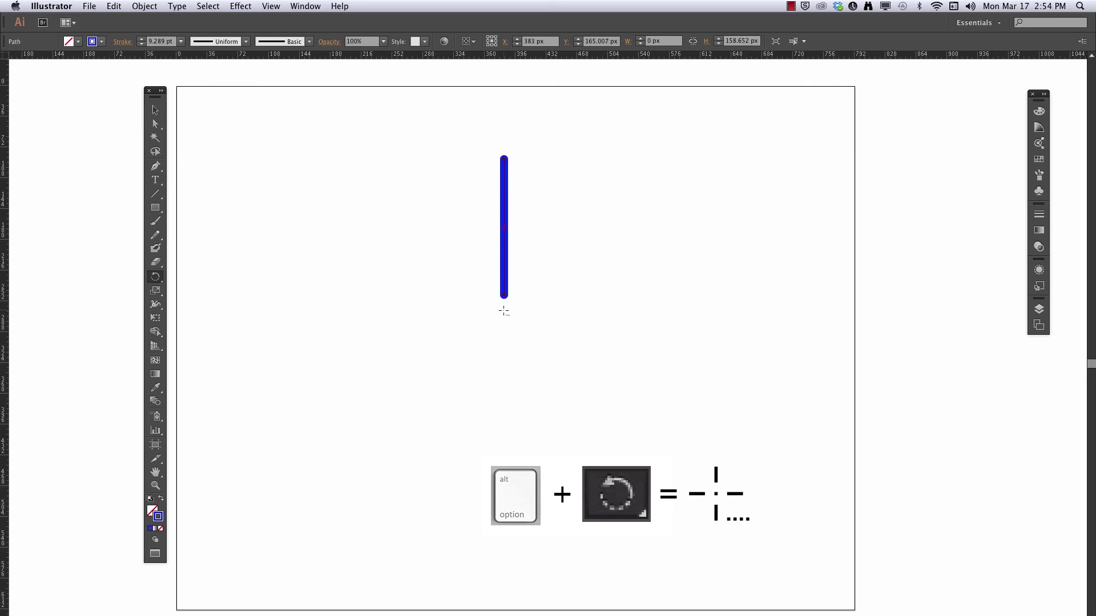
alt+click(504, 311)
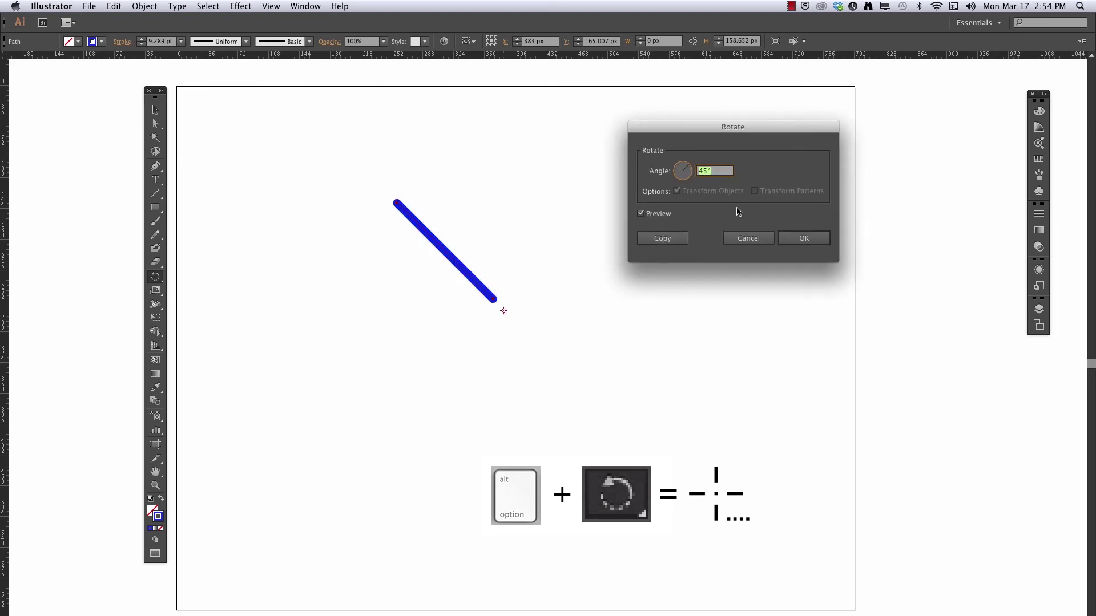
drag(680, 122, 658, 188)
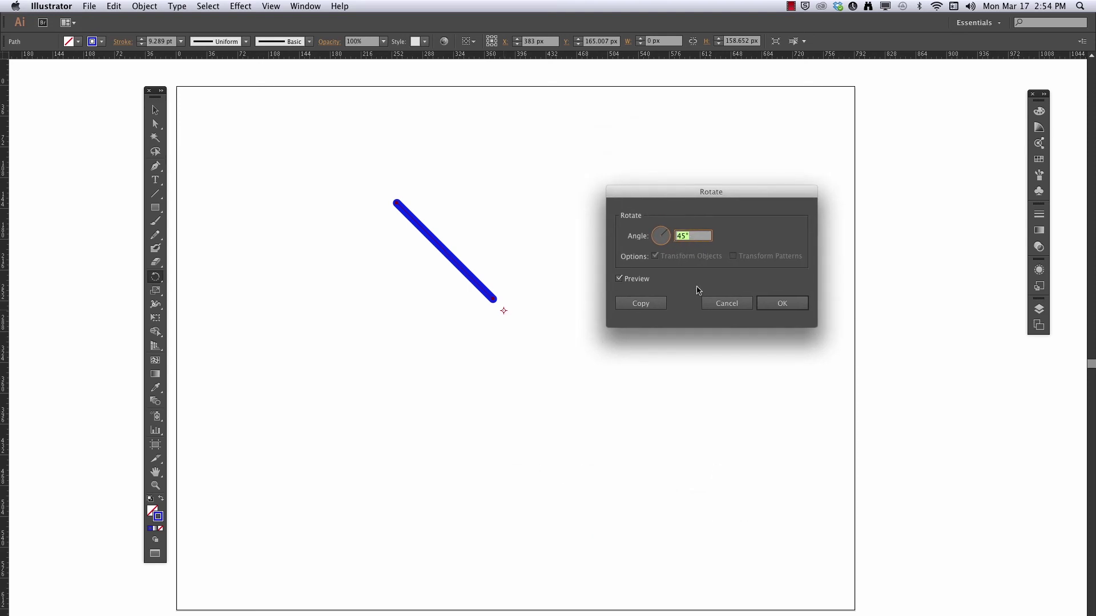
click(641, 304)
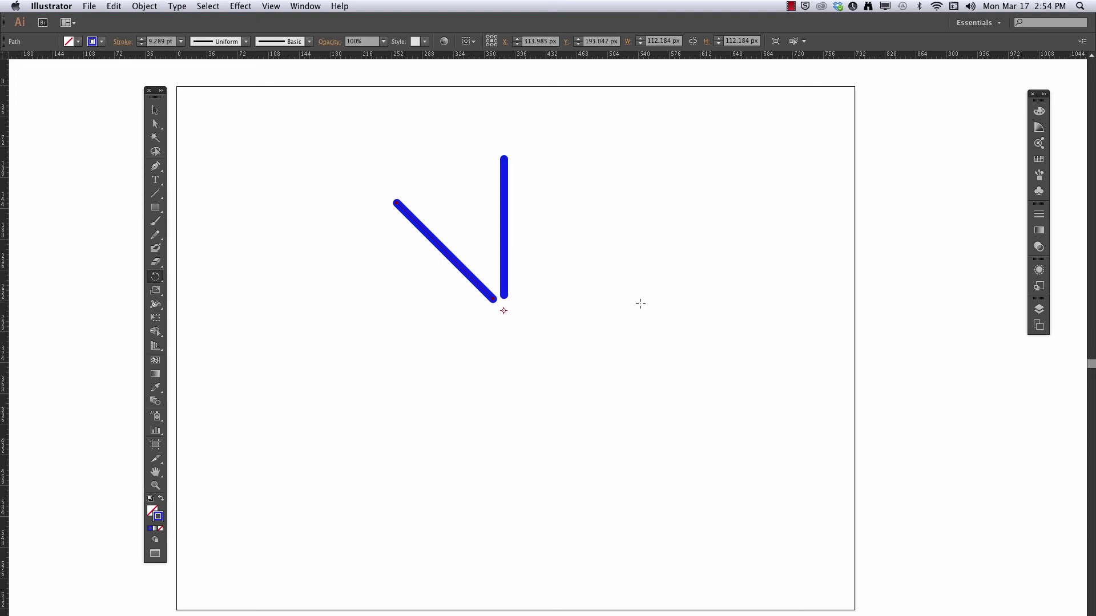
Step: Repeat the 45° rotated copy with Transform Again until eight lines radiate around the origin
click(153, 7)
mouse_move(160, 21)
click(281, 24)
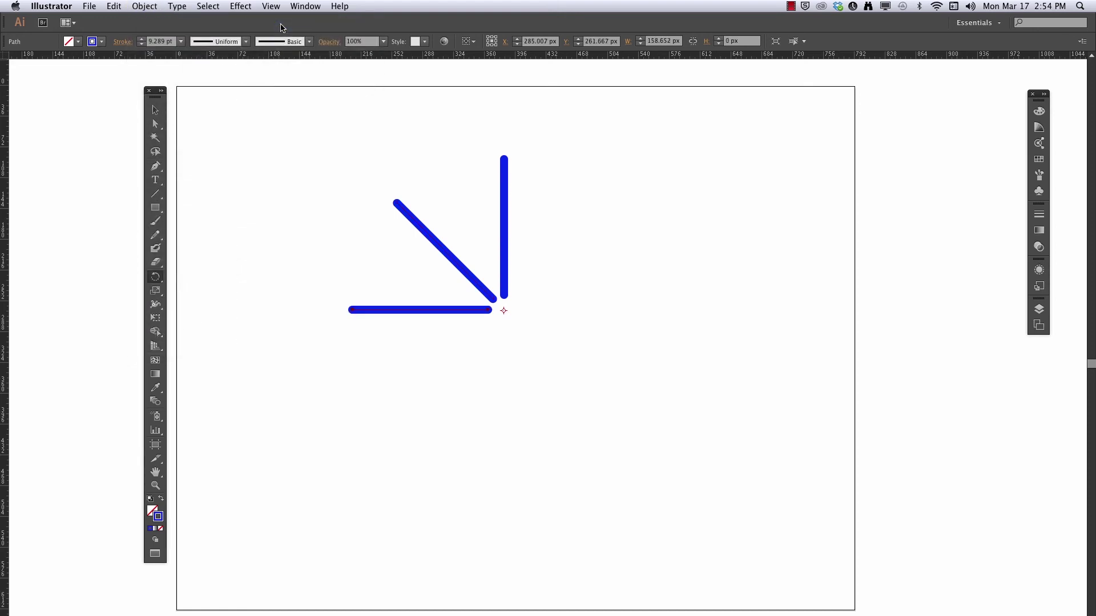
key(super+d)
key(super+d)
key(super+d)
key(super+d)
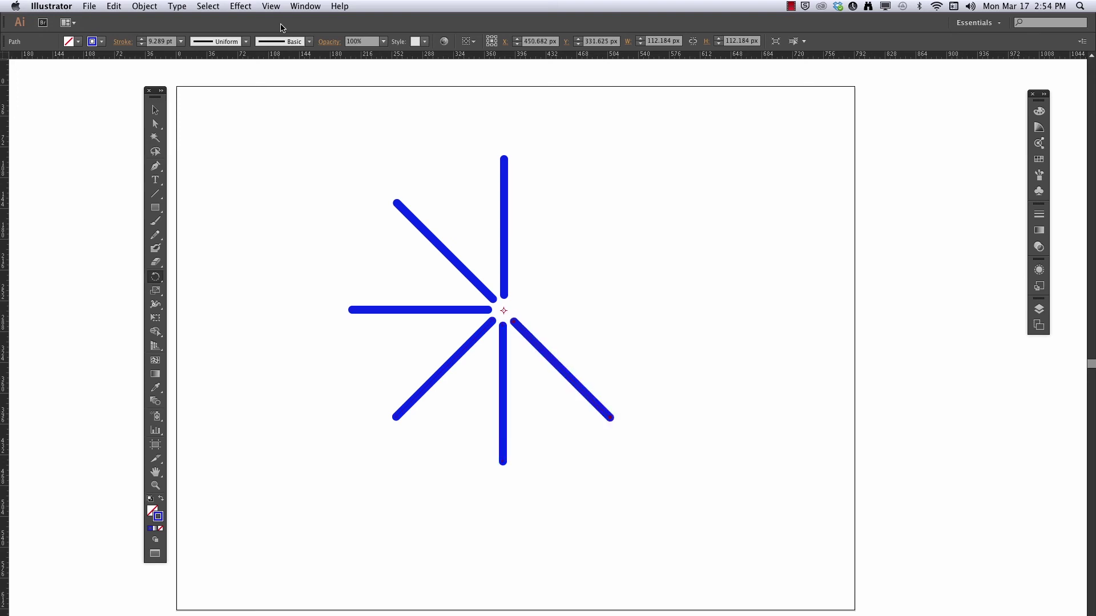
key(super+d)
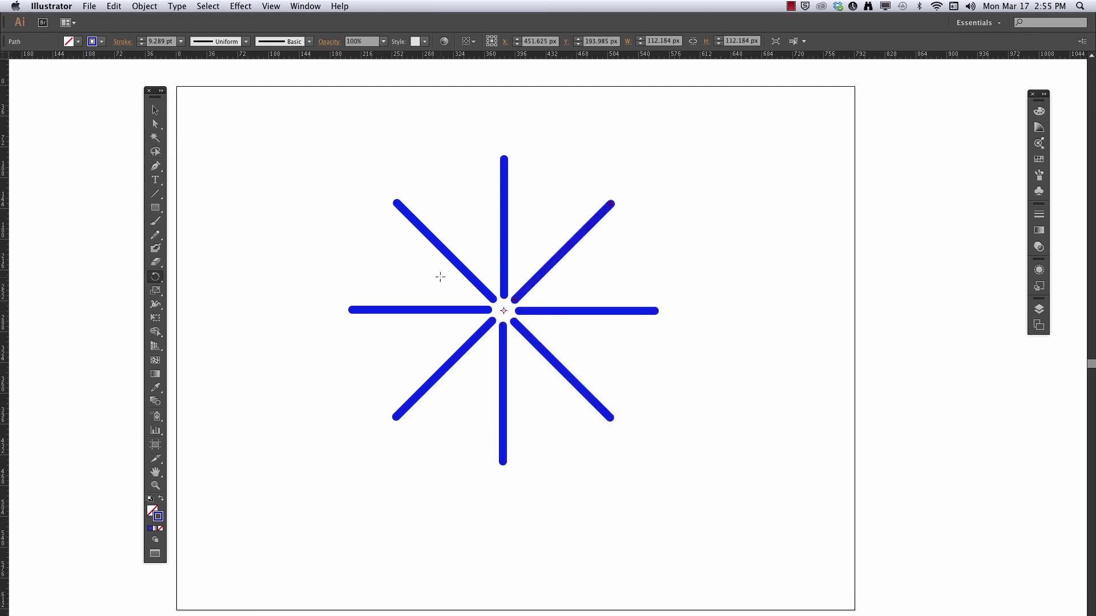
Step: Select all eight lines of the radial design together
key(v)
click(853, 89)
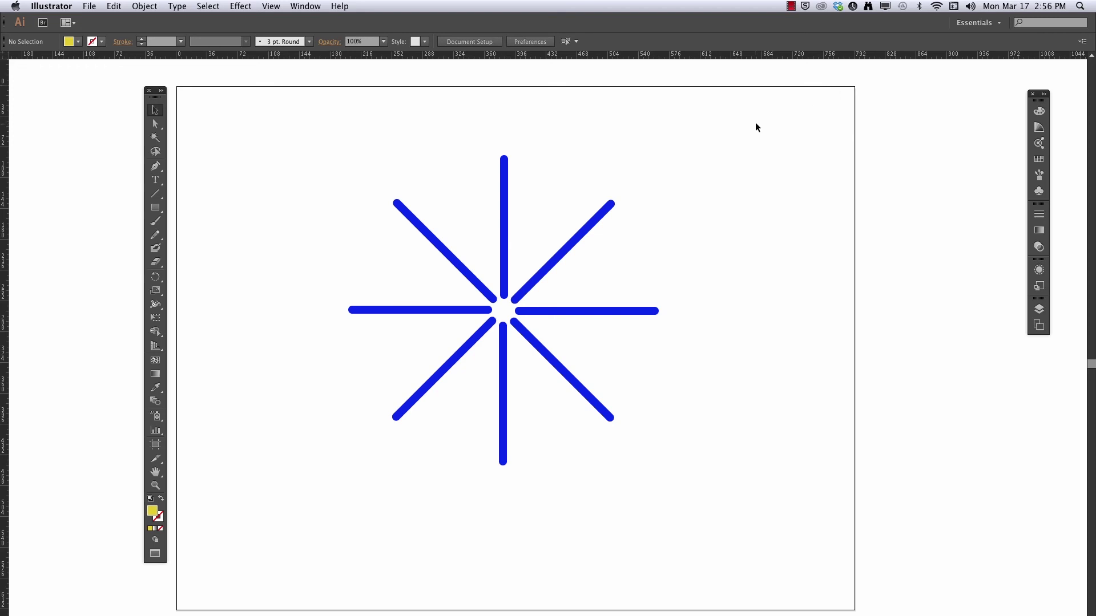
drag(738, 171, 319, 413)
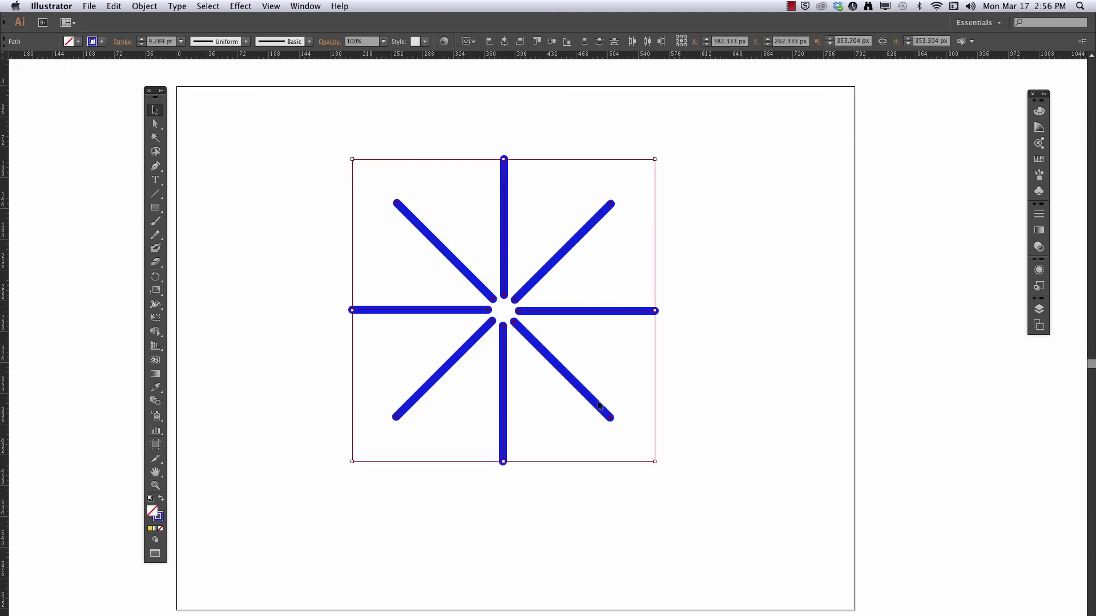
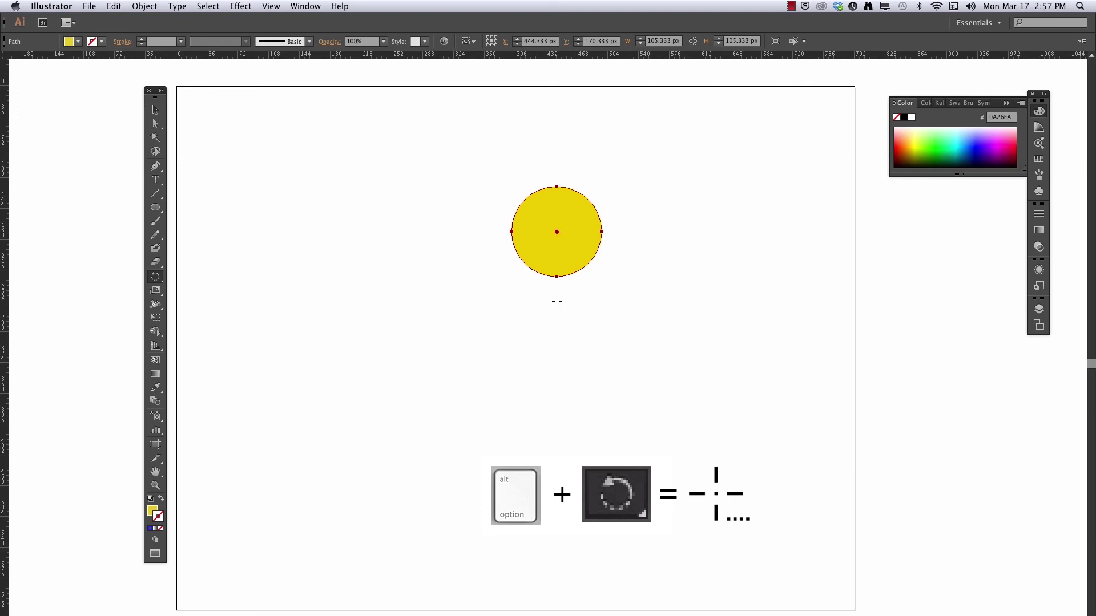
Step: Copy the yellow circle rotated 45° around a point just below it, repeating with Transform Again to complete a ring of eight circles
alt+click(557, 302)
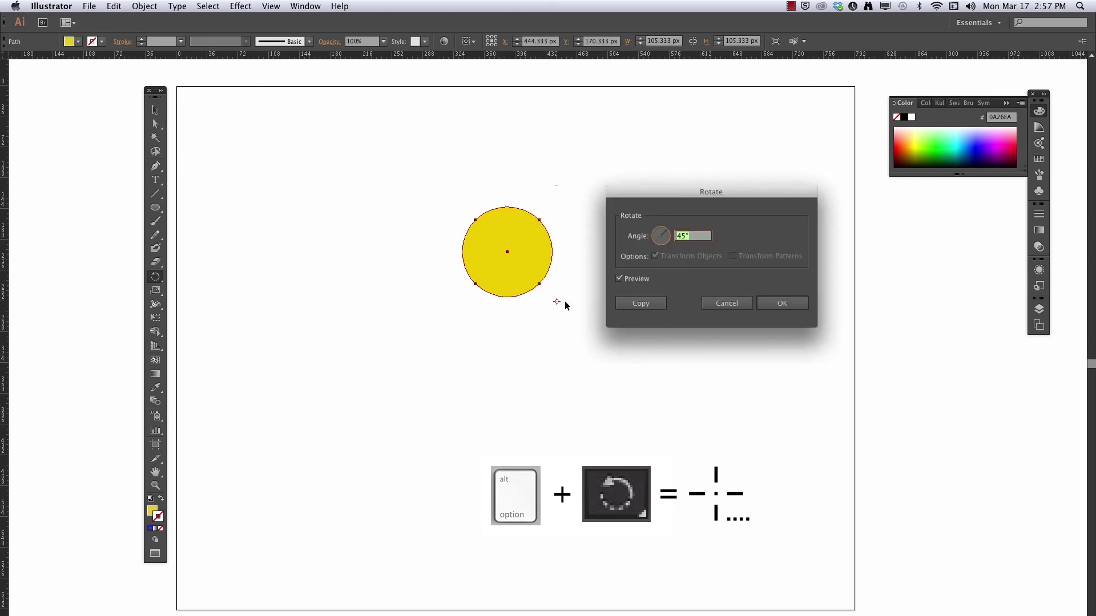
click(642, 303)
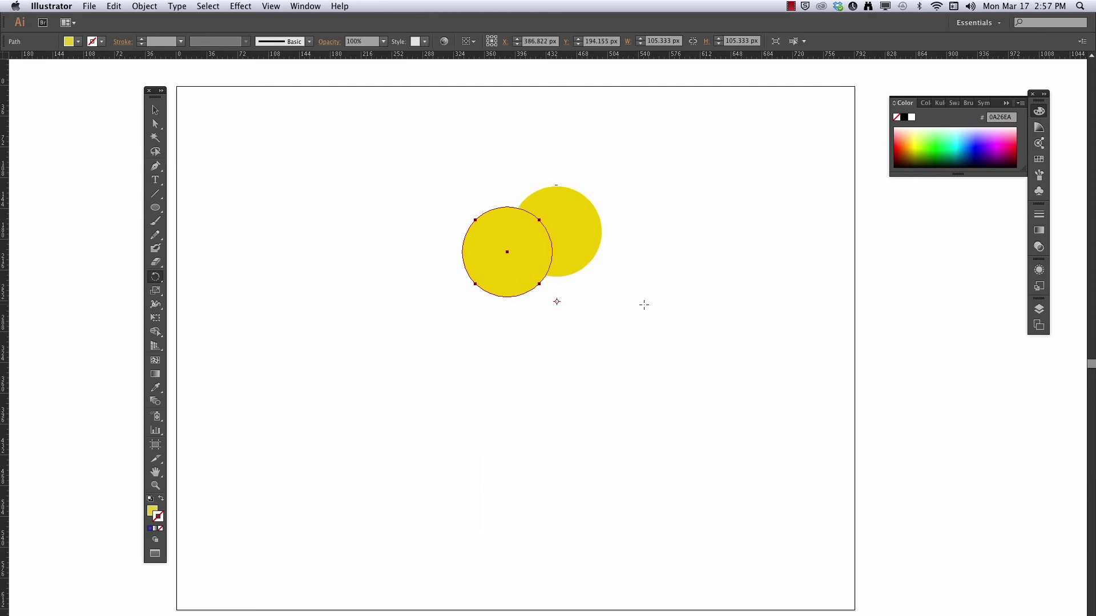
key(super)
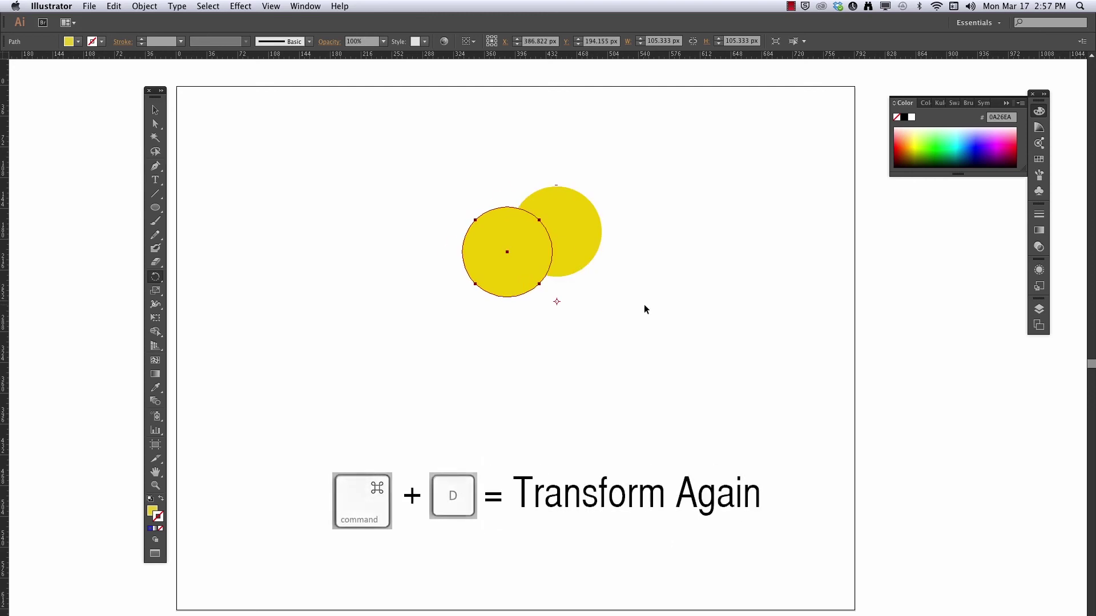
key(super+d)
key(super+d)
key(super+d)
key(super+d)
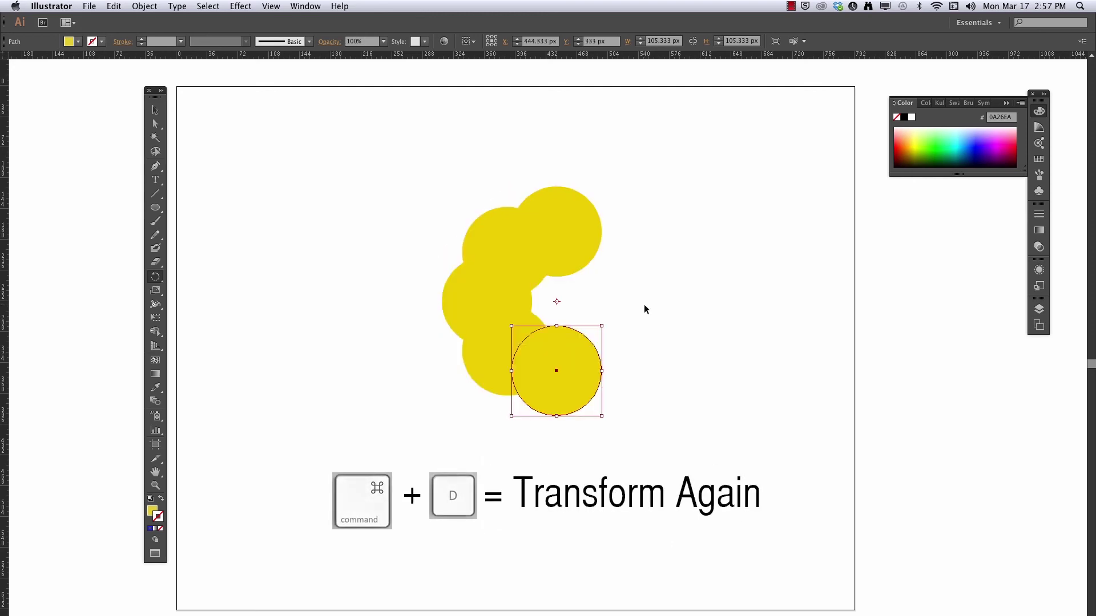
key(super+d)
key(super+d)
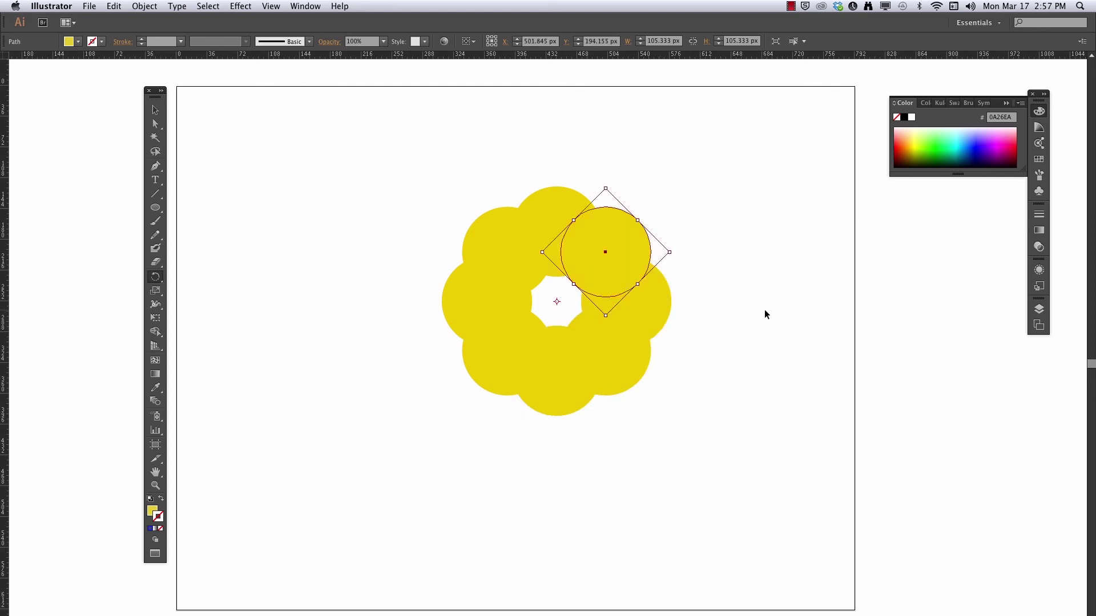
key(v)
click(314, 198)
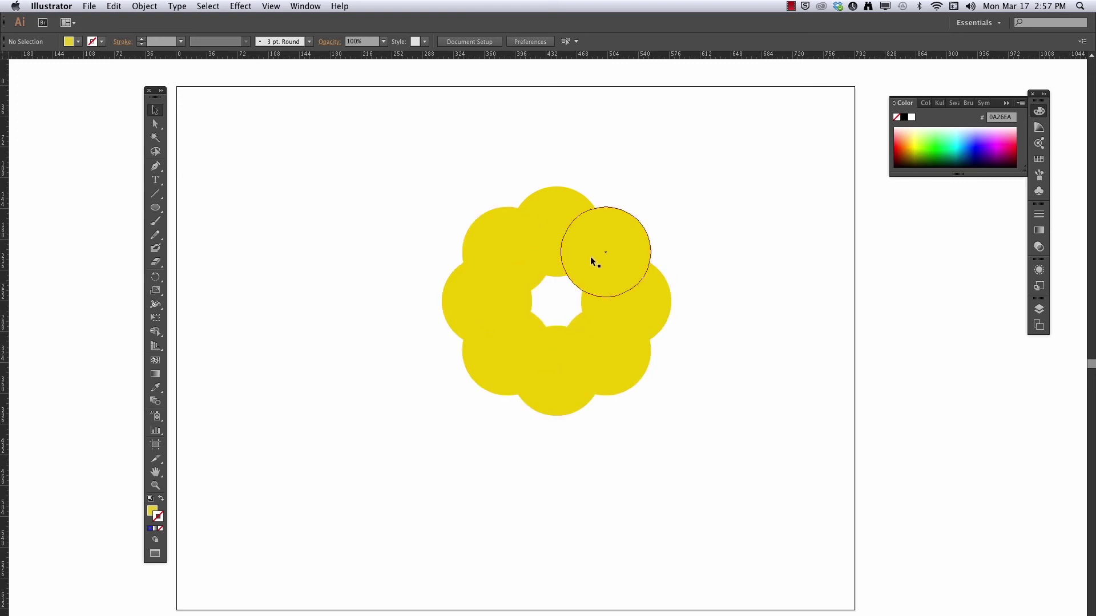
Step: Set the blending mode of all eight yellow circles to Hard Light
drag(743, 152, 374, 432)
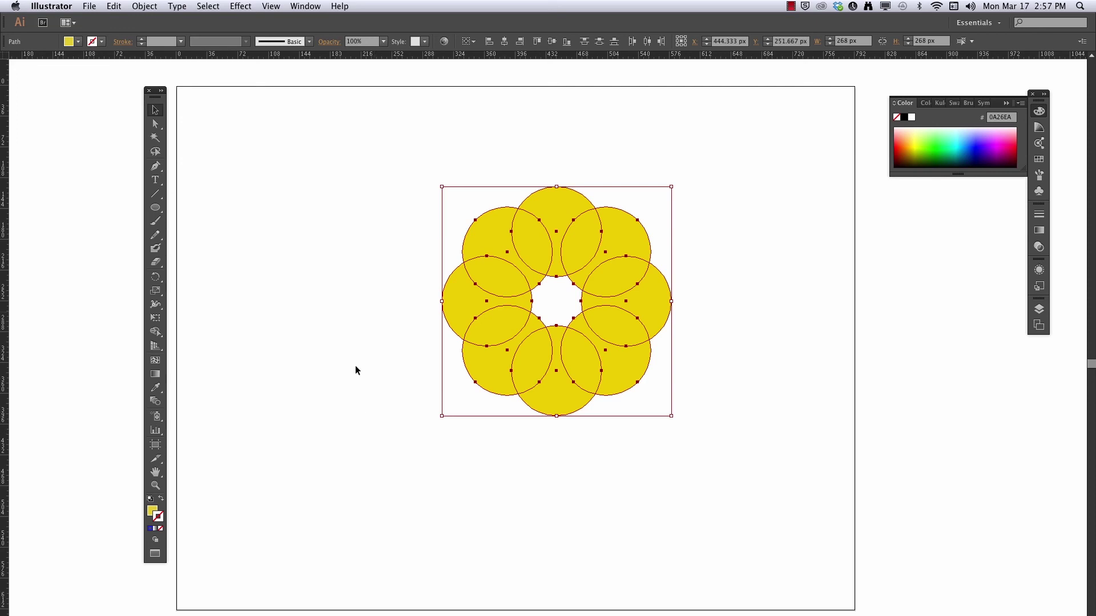
click(329, 42)
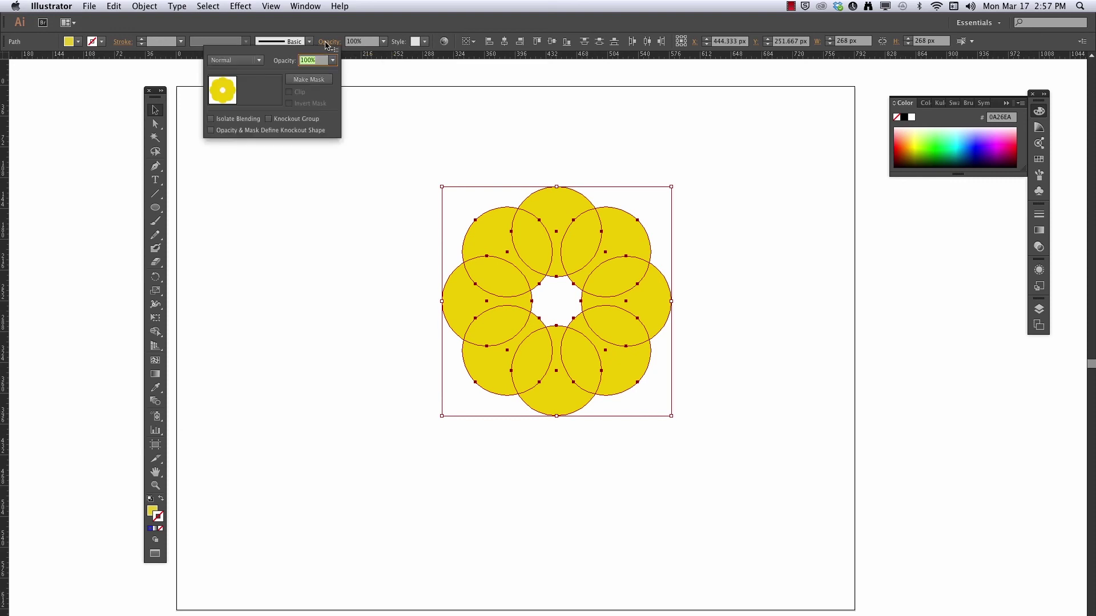
click(259, 61)
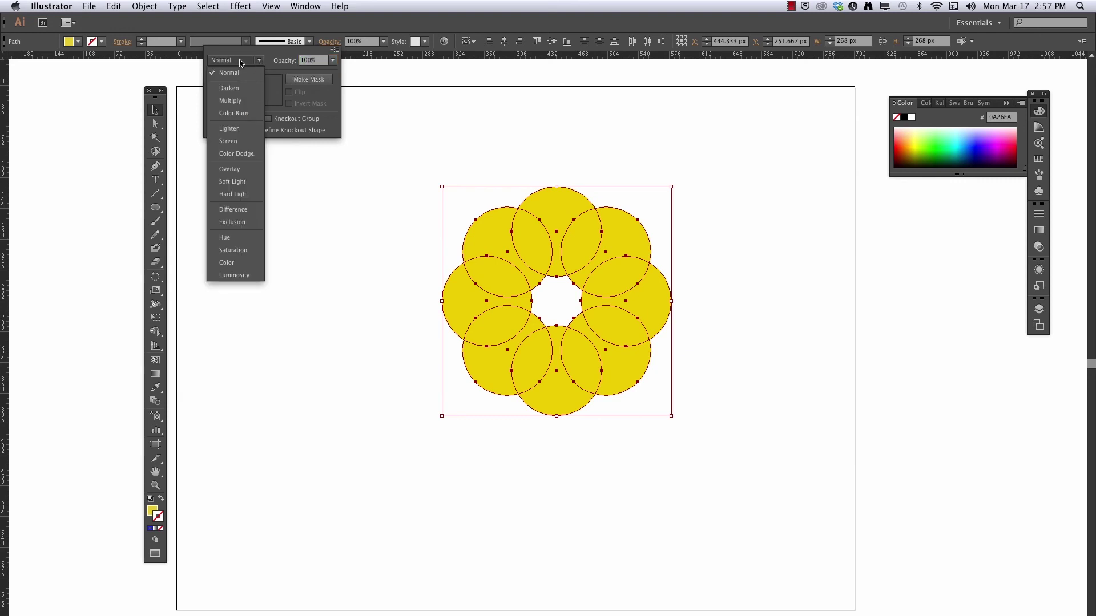
click(242, 195)
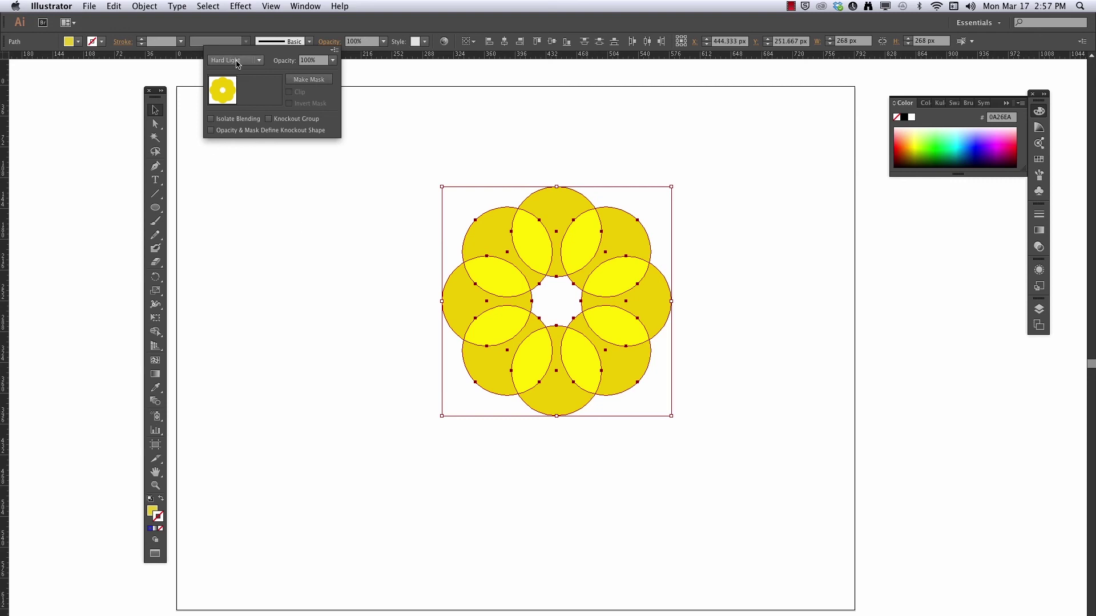
click(342, 213)
click(342, 214)
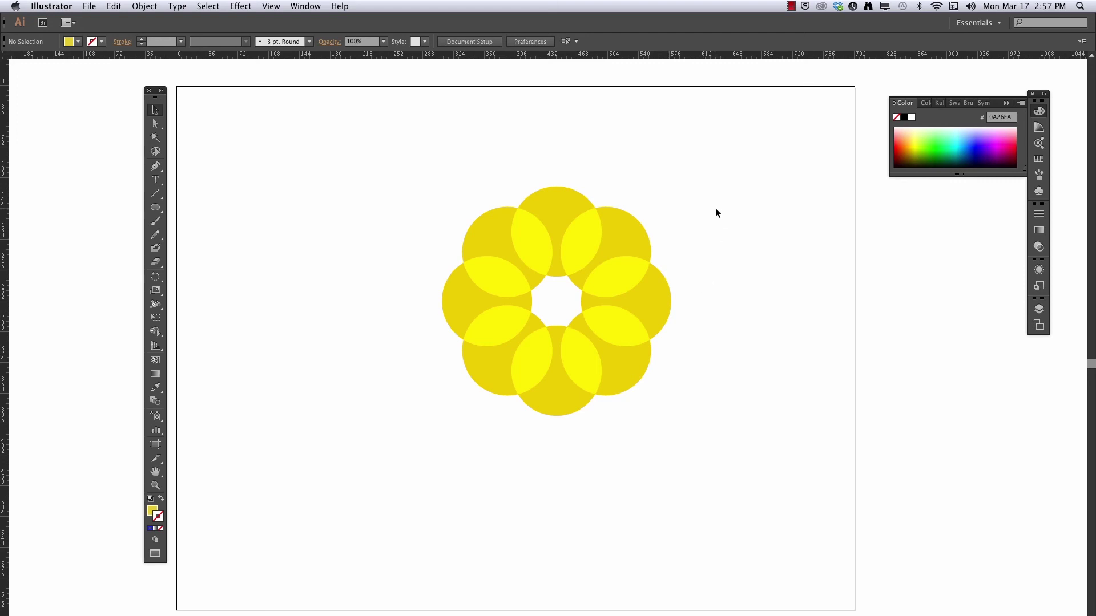
Step: Draw a circle about 292 px wide from the ring's centre with the Ellipse tool, filled with the dark teal swatch
click(155, 207)
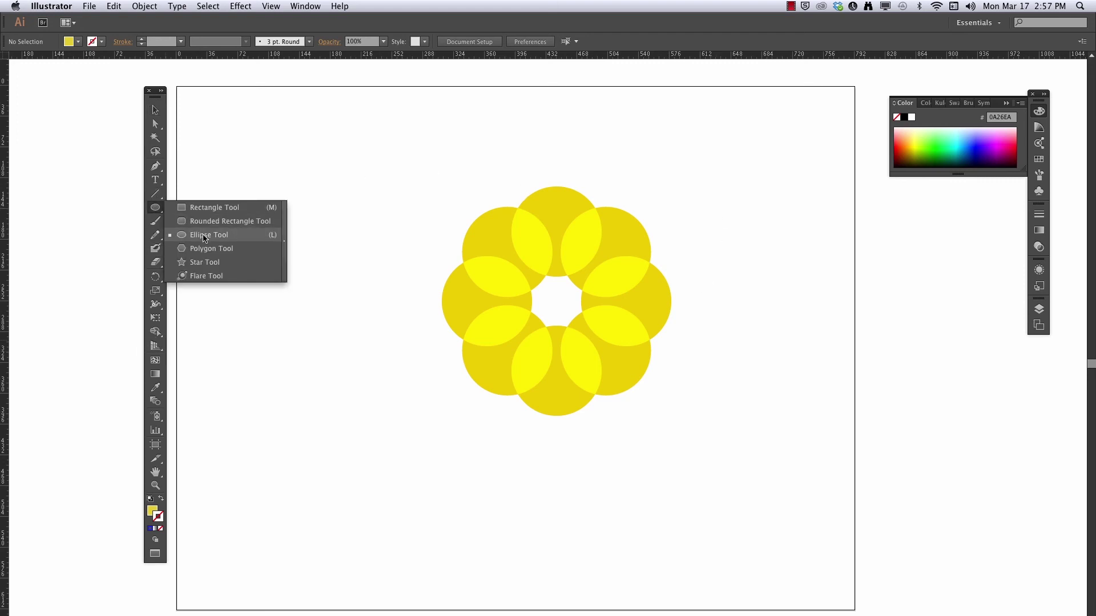
click(204, 236)
click(151, 511)
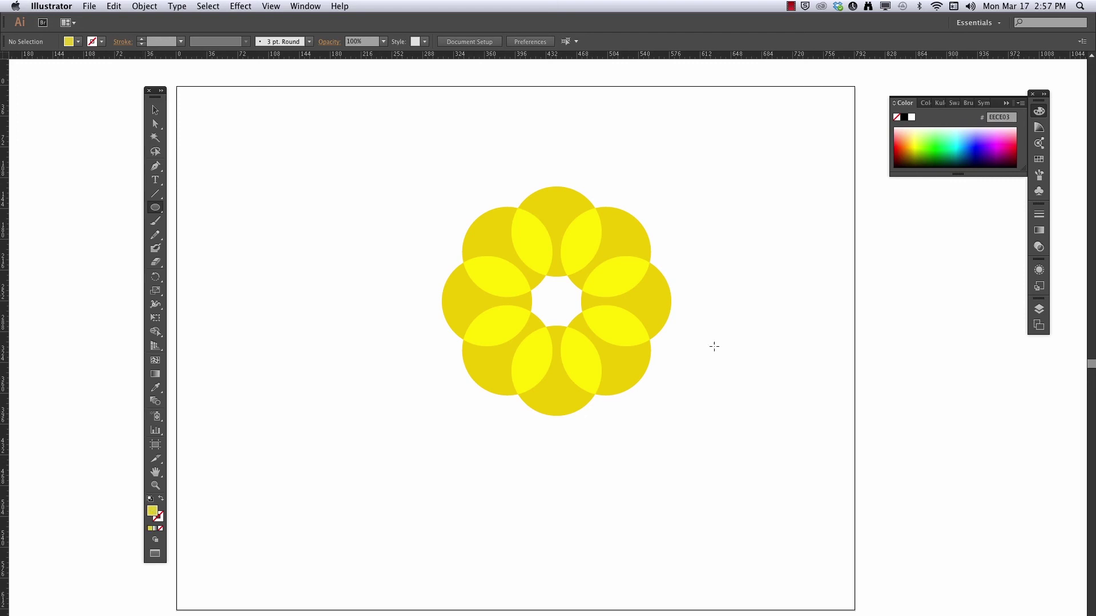
click(1039, 160)
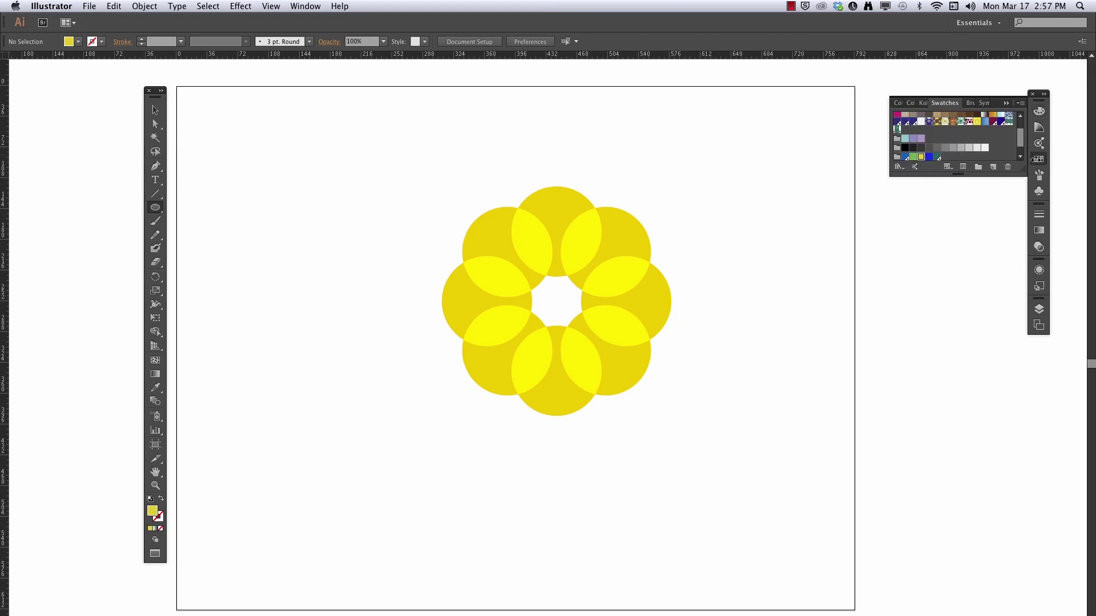
click(936, 157)
drag(557, 302, 654, 426)
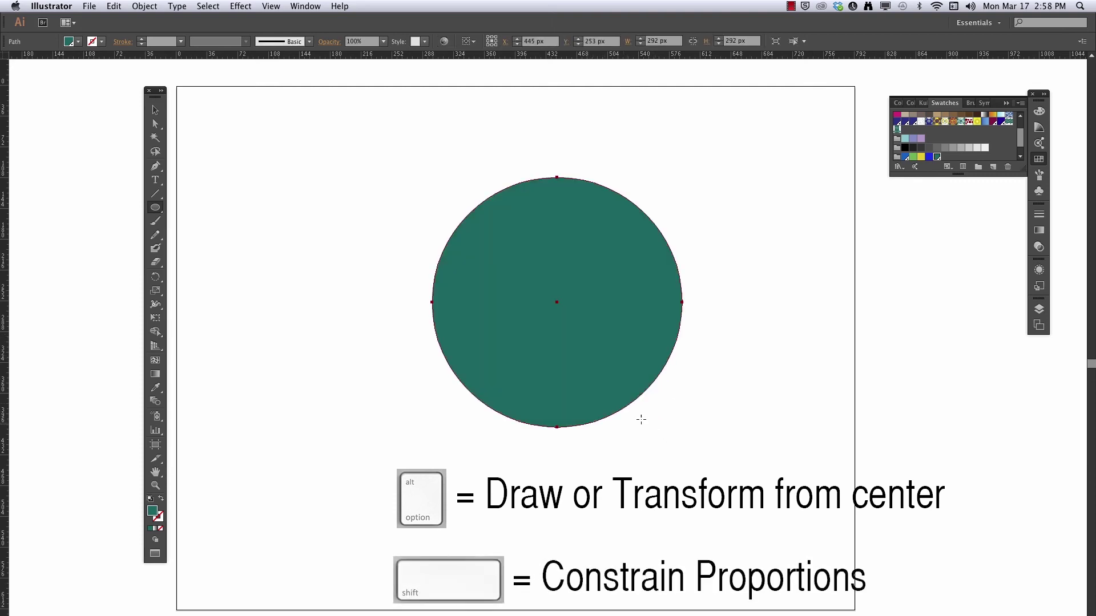
Step: Send the teal circle to the back, behind the yellow circles, and deselect it
right_click(572, 323)
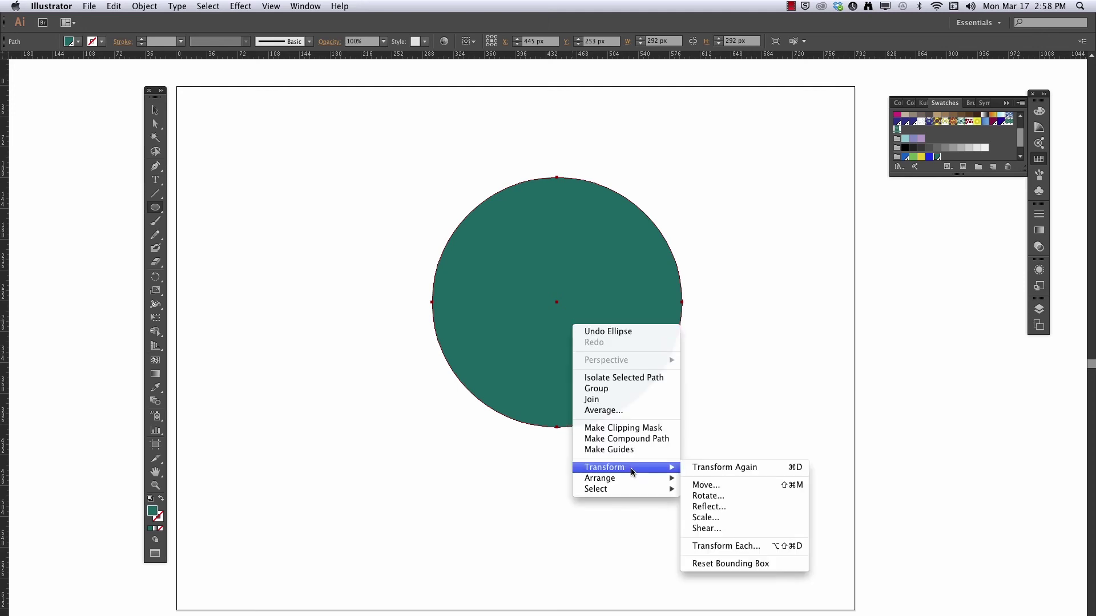
mouse_move(636, 480)
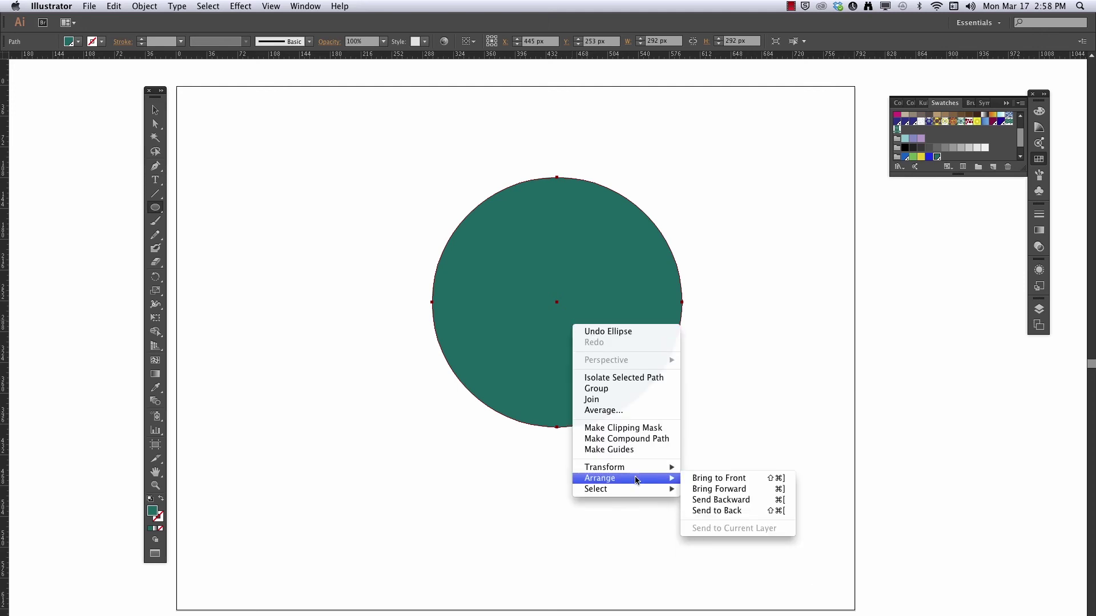
click(712, 511)
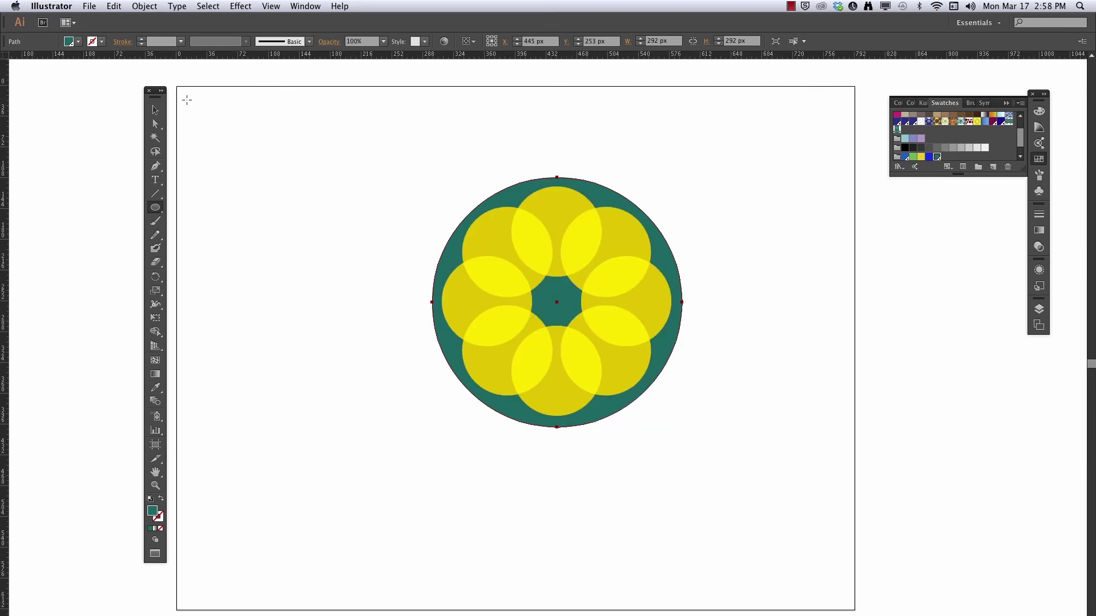
key(v)
click(245, 192)
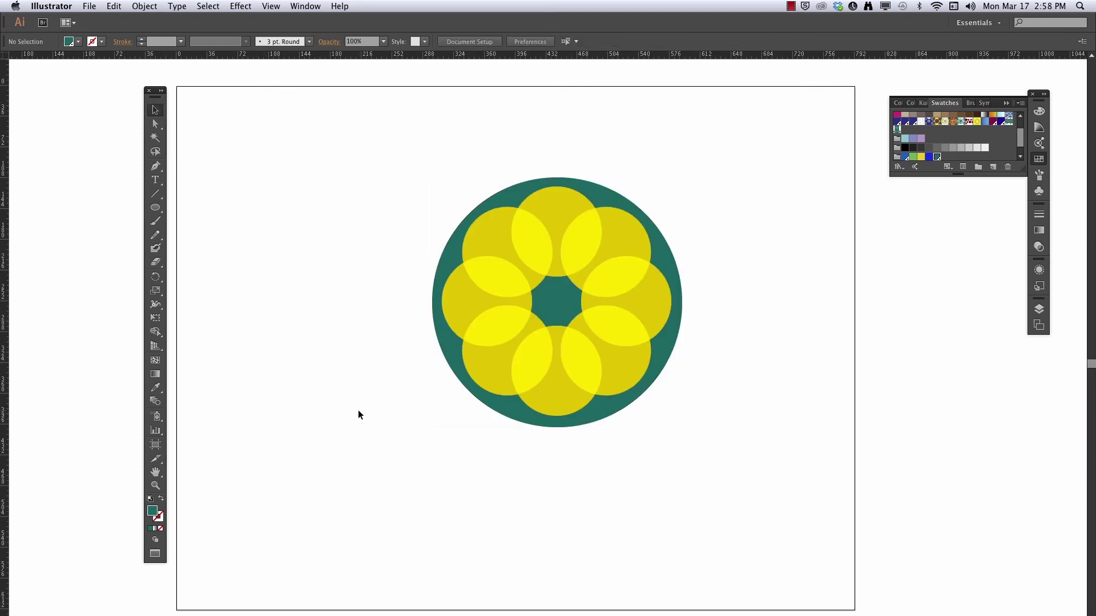
Step: Move the whole circular motif to the upper-left corner of the artboard
drag(748, 163, 407, 442)
drag(562, 323, 310, 233)
click(299, 374)
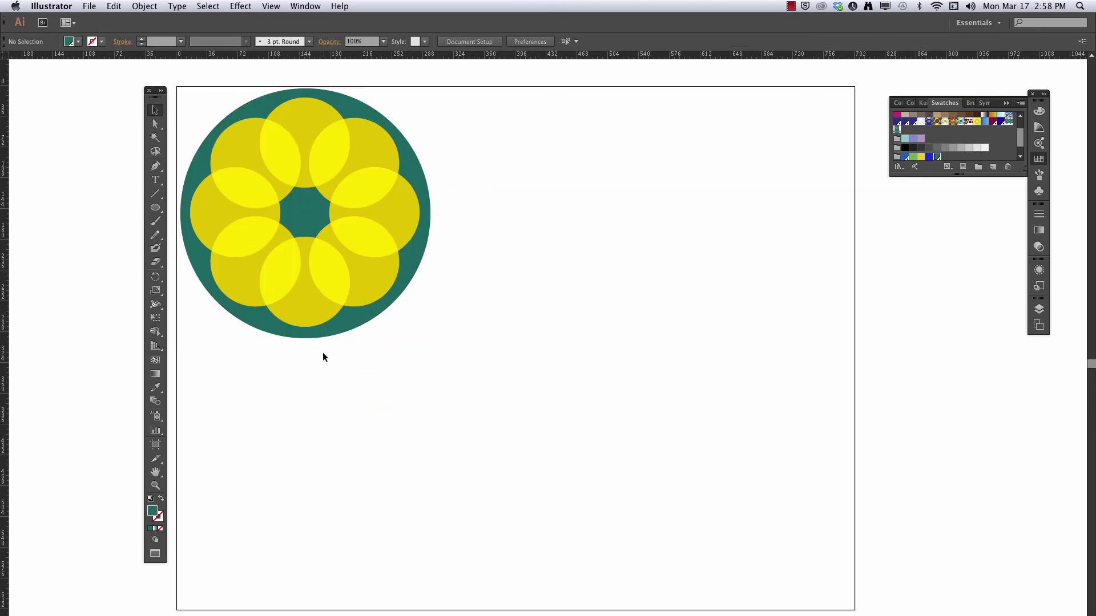
Step: Place a copy of the ring's lowest yellow circle in the empty area beside the teal motif
click(304, 311)
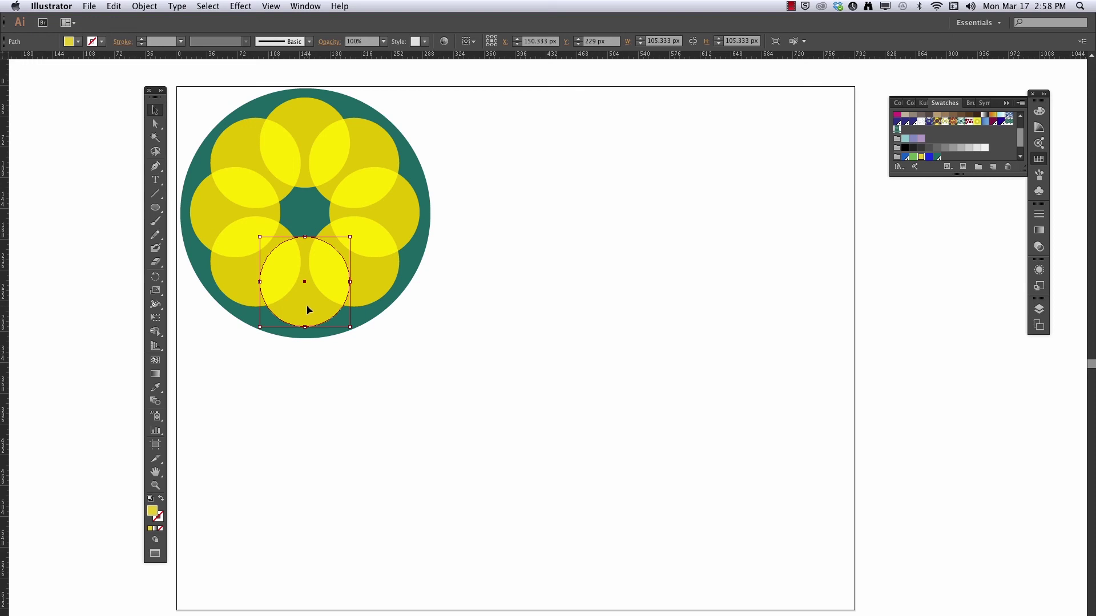
drag(309, 311, 658, 303)
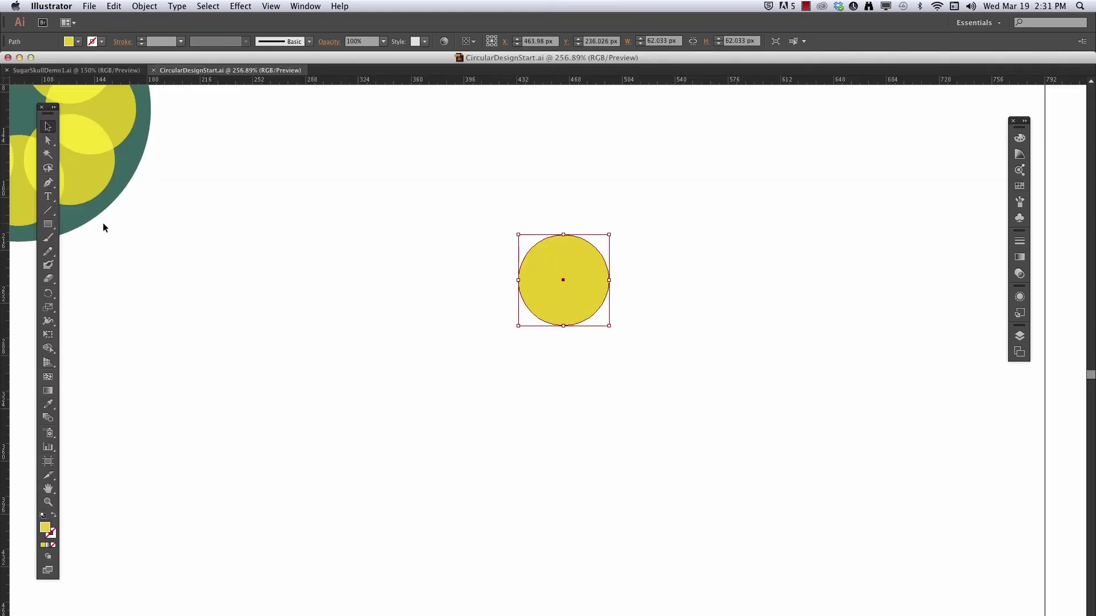
Step: Build a four-circle rosette by rotating a copy of the circle 90° about its bottom anchor point and repeating the transformation twice
click(51, 295)
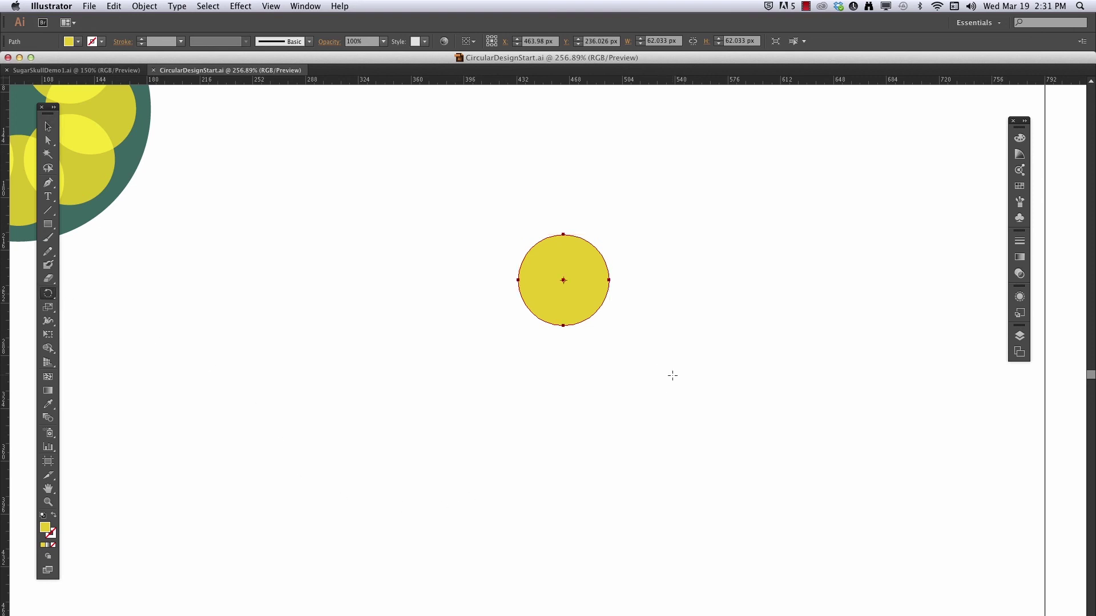
alt+click(564, 325)
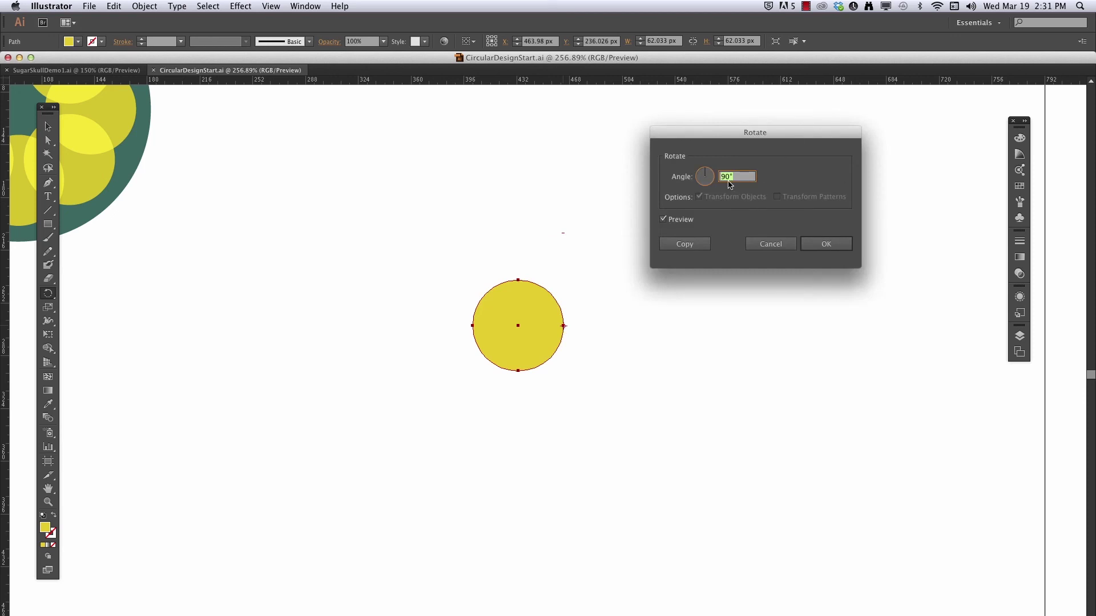
click(685, 244)
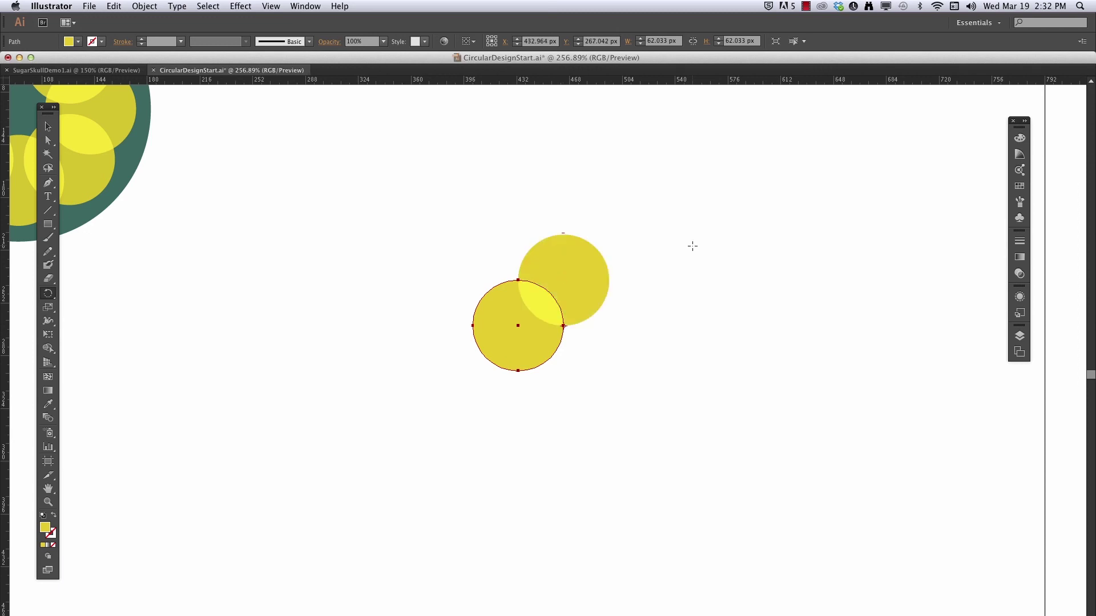
key(v)
key(ctrl+d)
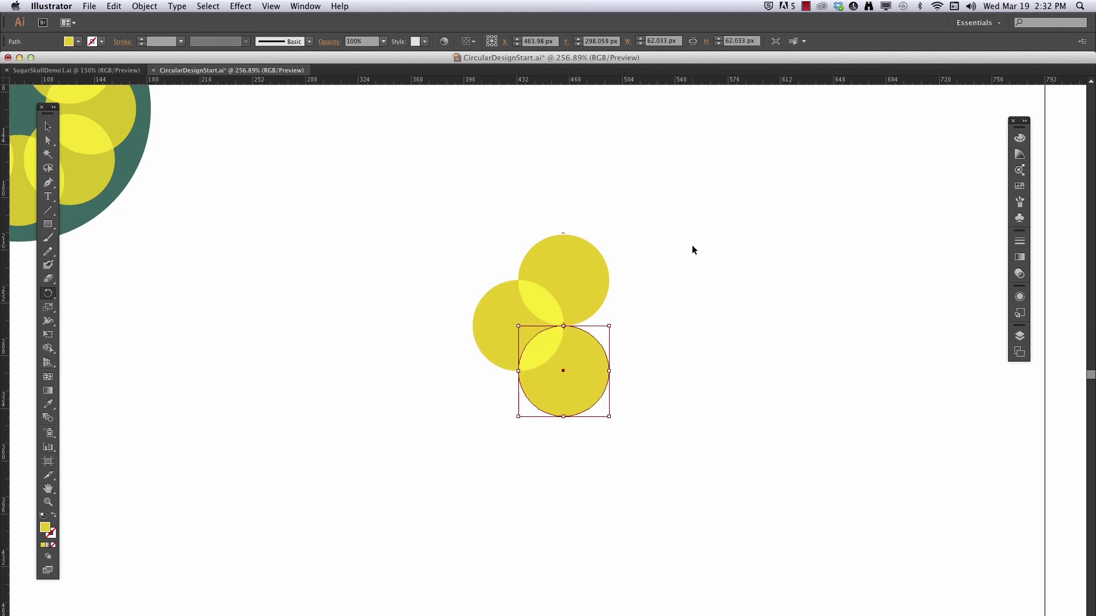
key(ctrl+d)
Step: Rotate a copy of the four-circle rosette 90° about its topmost anchor point, repeat the transformation twice, and deselect the resulting diamond
drag(497, 284, 722, 444)
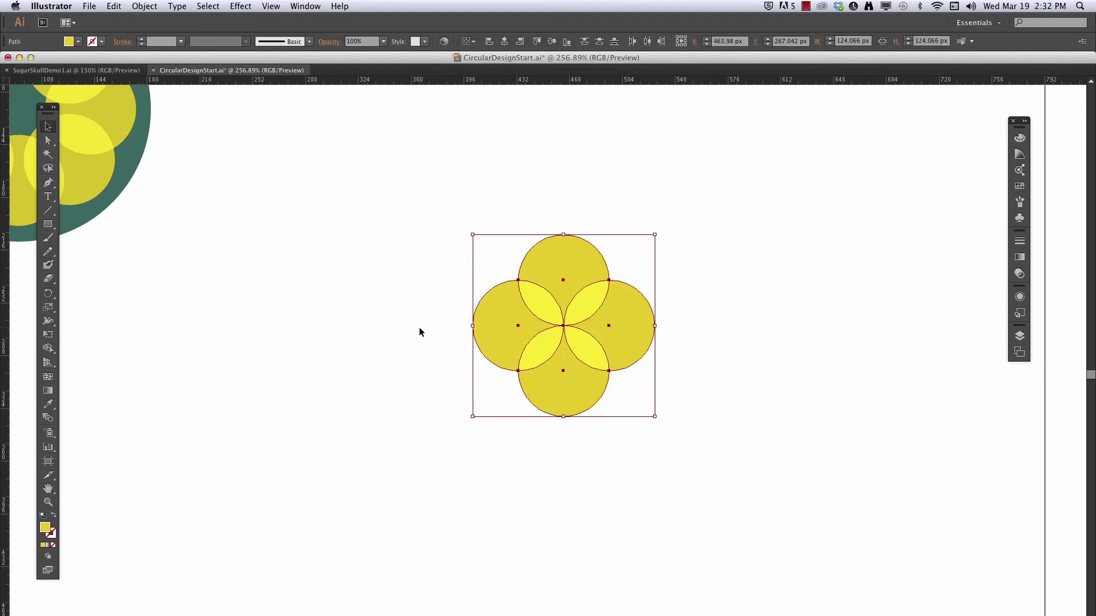
key(r)
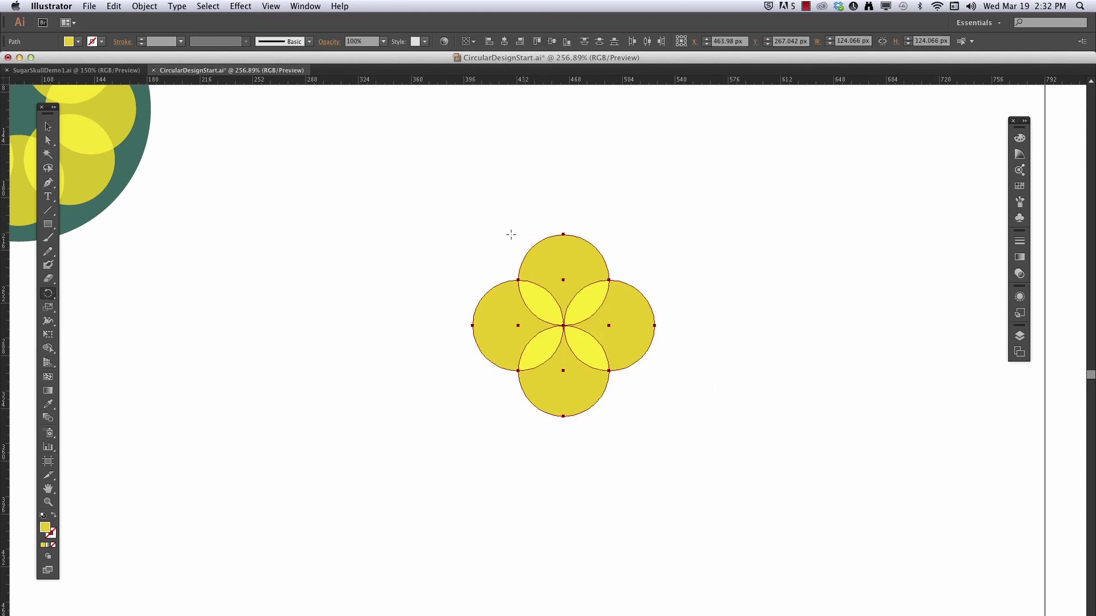
alt+click(562, 234)
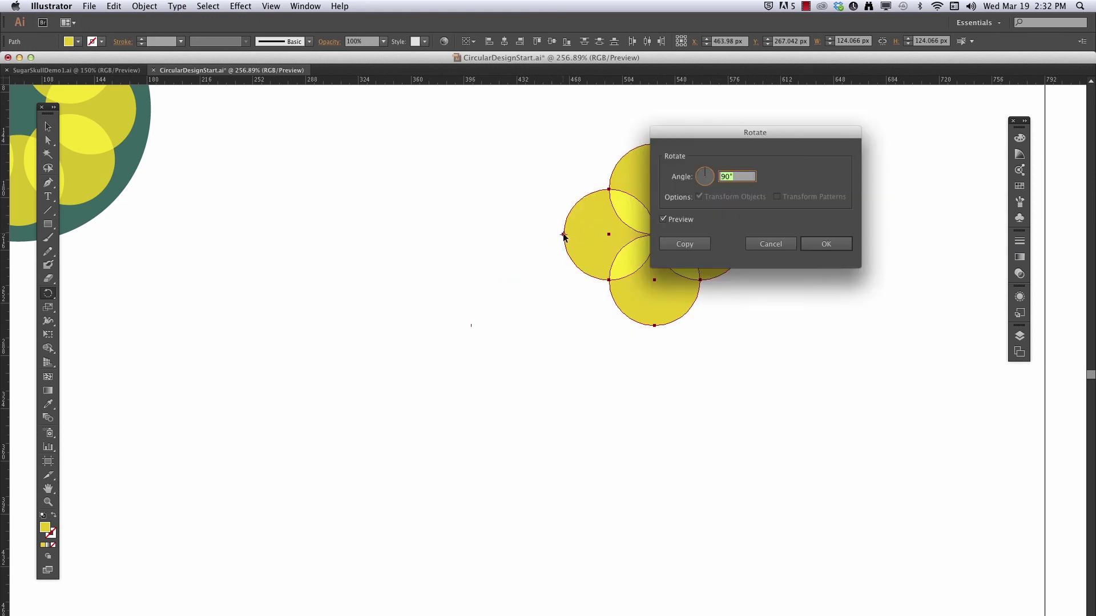
click(696, 245)
key(v)
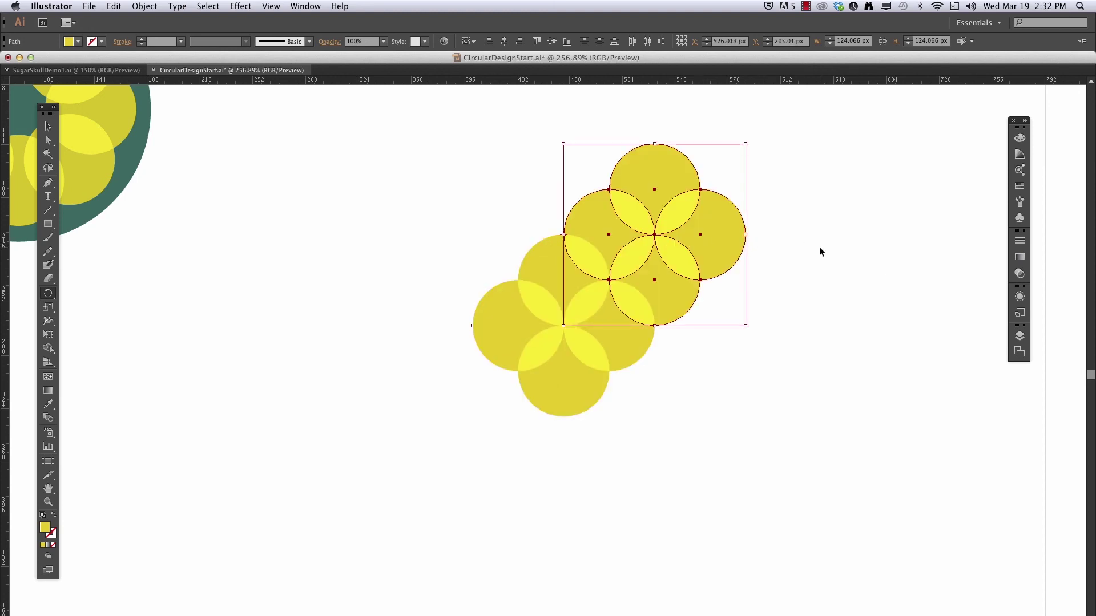
key(super+d)
key(super+d)
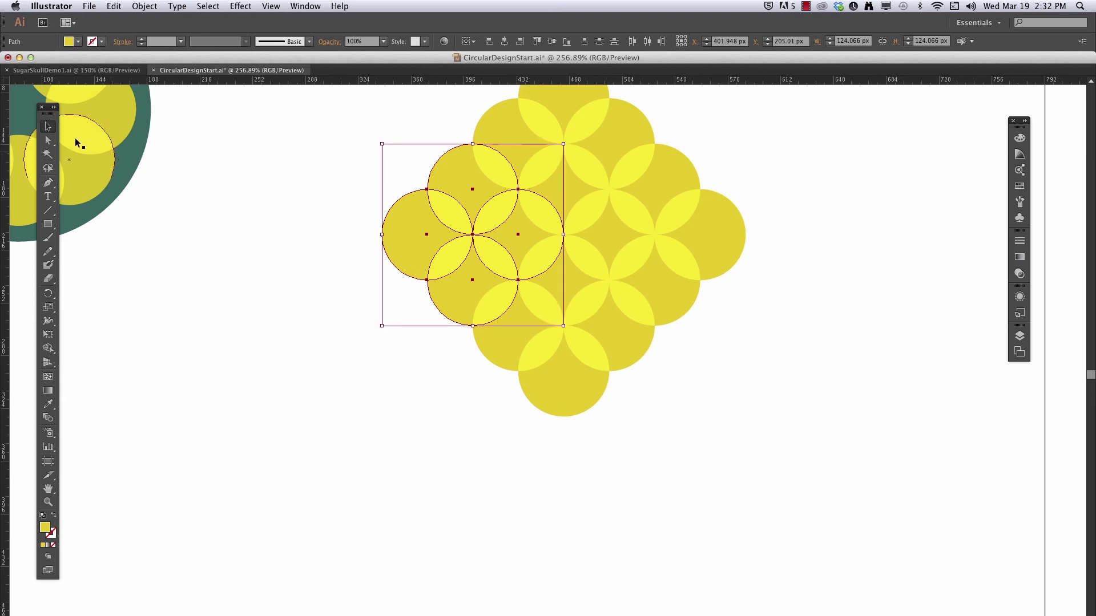
drag(275, 180, 238, 311)
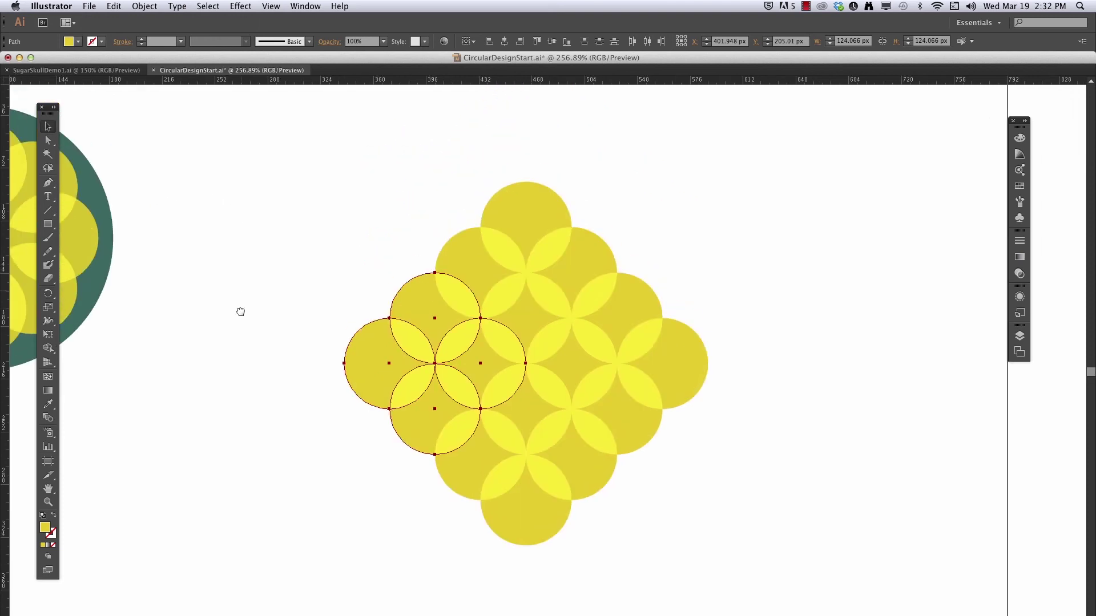
click(290, 302)
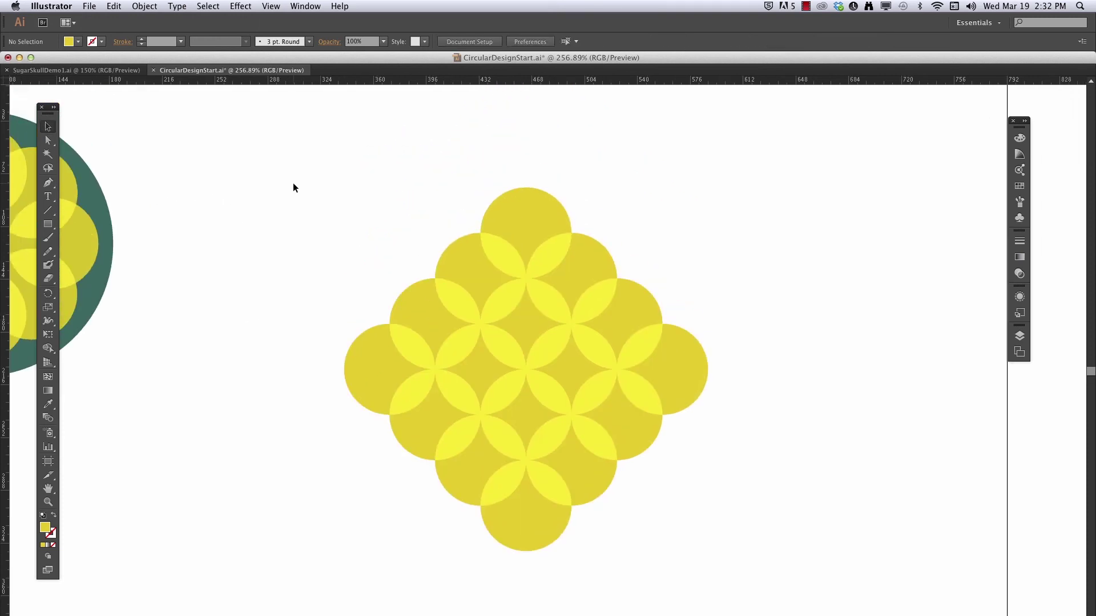
Step: Select the whole diamond of circles and merge its outer regions along both right-hand sides with the Shape Builder tool
drag(293, 183, 780, 536)
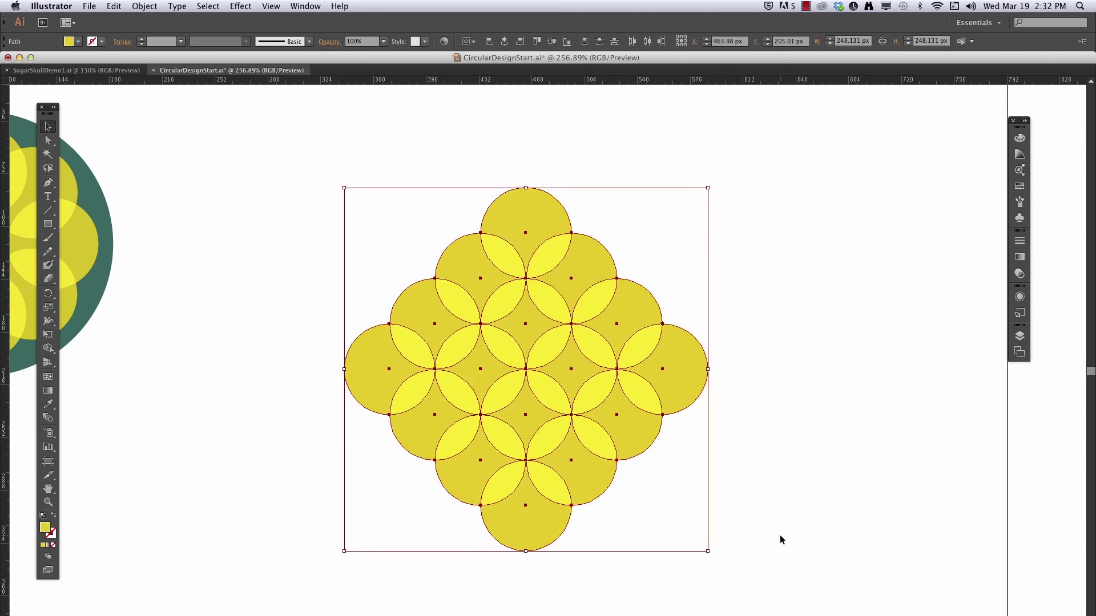
click(48, 349)
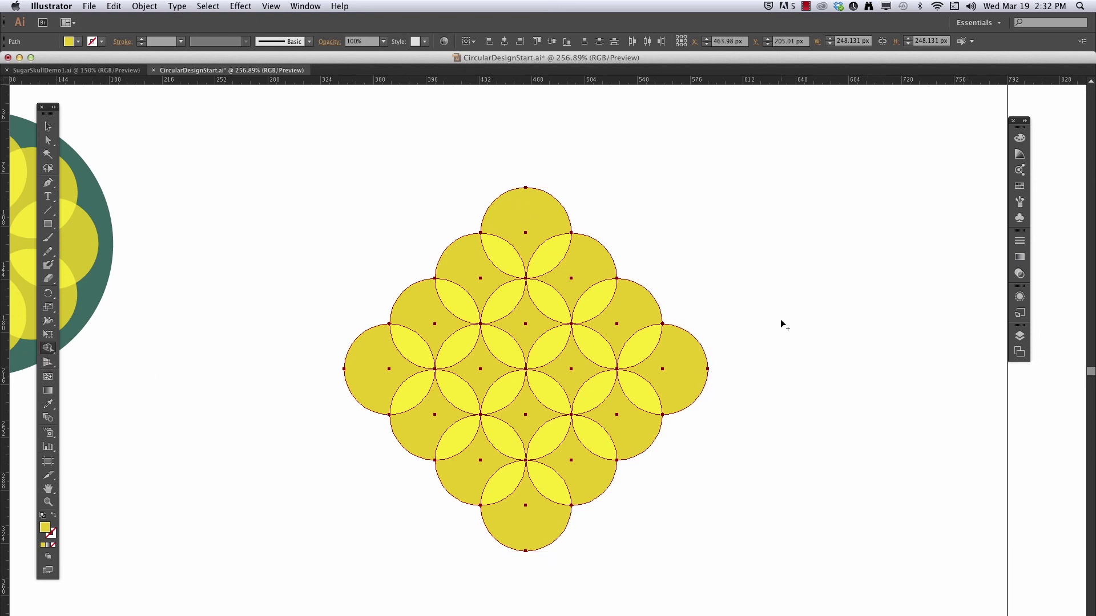
drag(685, 363, 582, 468)
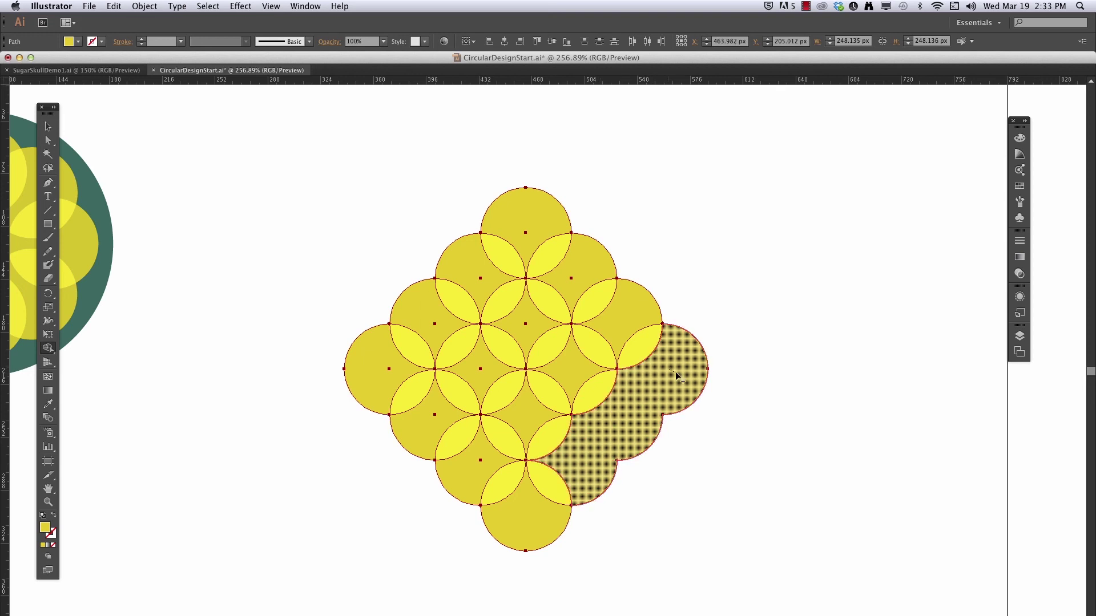
drag(675, 374, 537, 220)
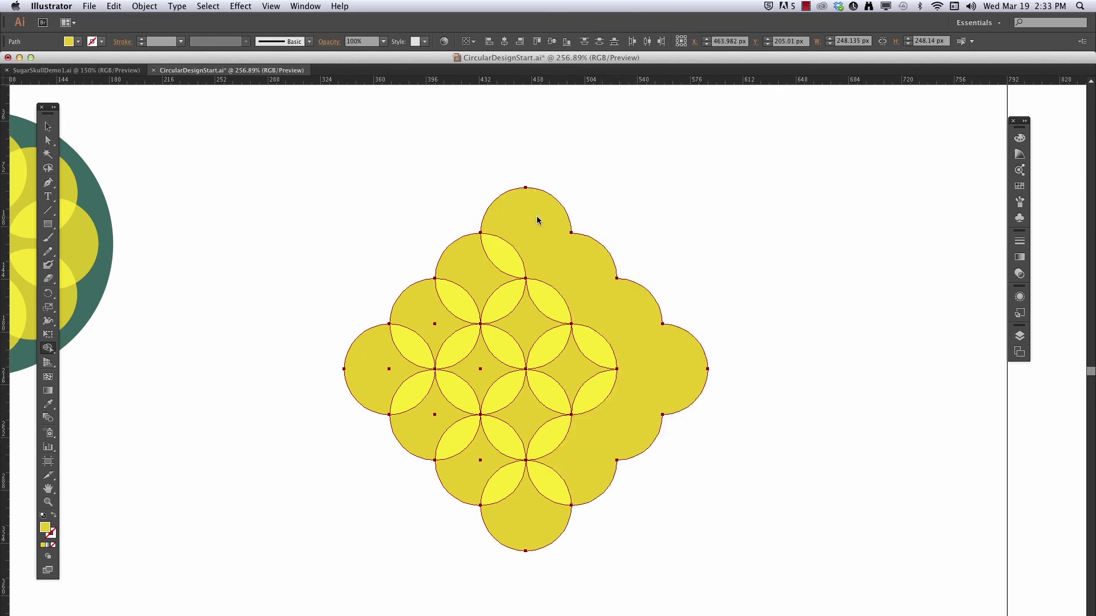
Step: Remove the merged area and the remaining outer pieces with the Shape Builder tool, leaving only the central four-circle pattern, and deselect it
alt+click(616, 426)
alt+click(531, 545)
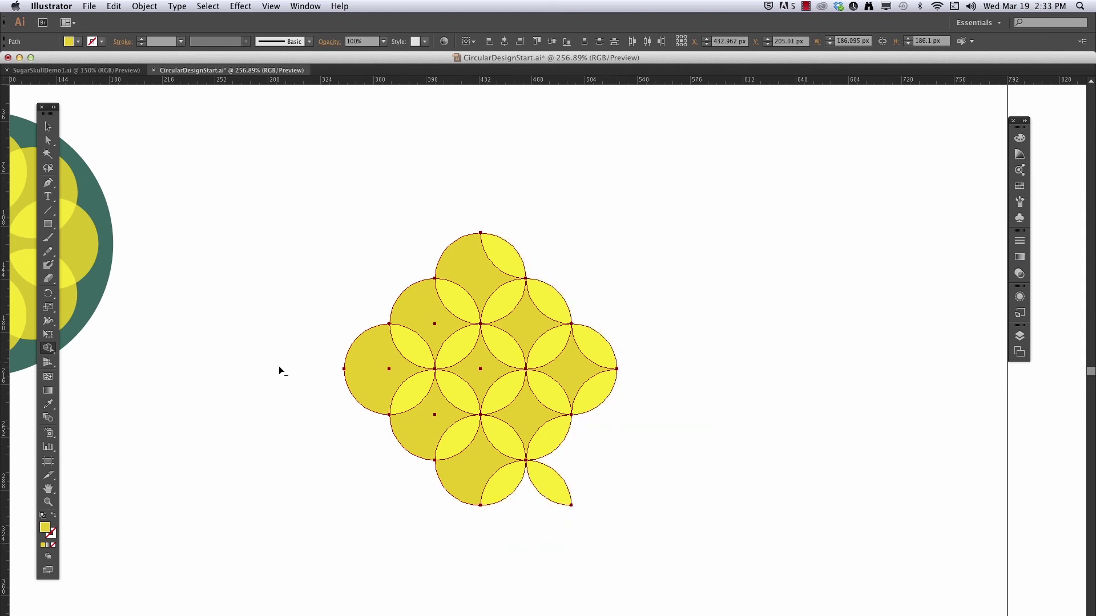
mouse_move(298, 295)
mouse_down()
mouse_move(425, 481)
mouse_move(437, 470)
mouse_move(552, 555)
mouse_up()
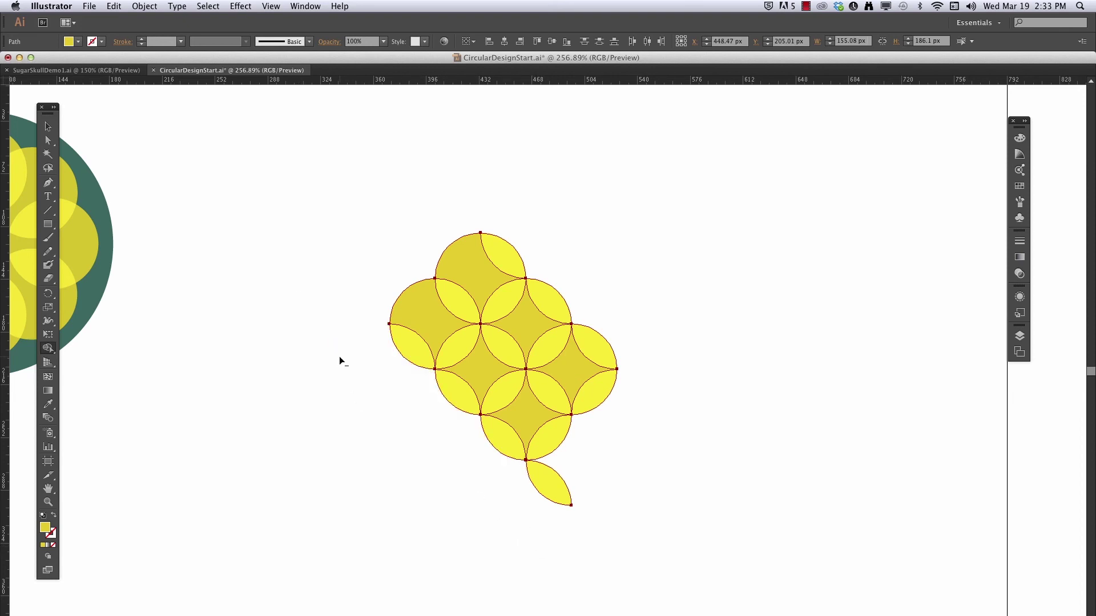
drag(349, 374, 539, 220)
mouse_move(600, 482)
mouse_down()
mouse_move(498, 498)
mouse_move(447, 532)
mouse_up()
click(48, 126)
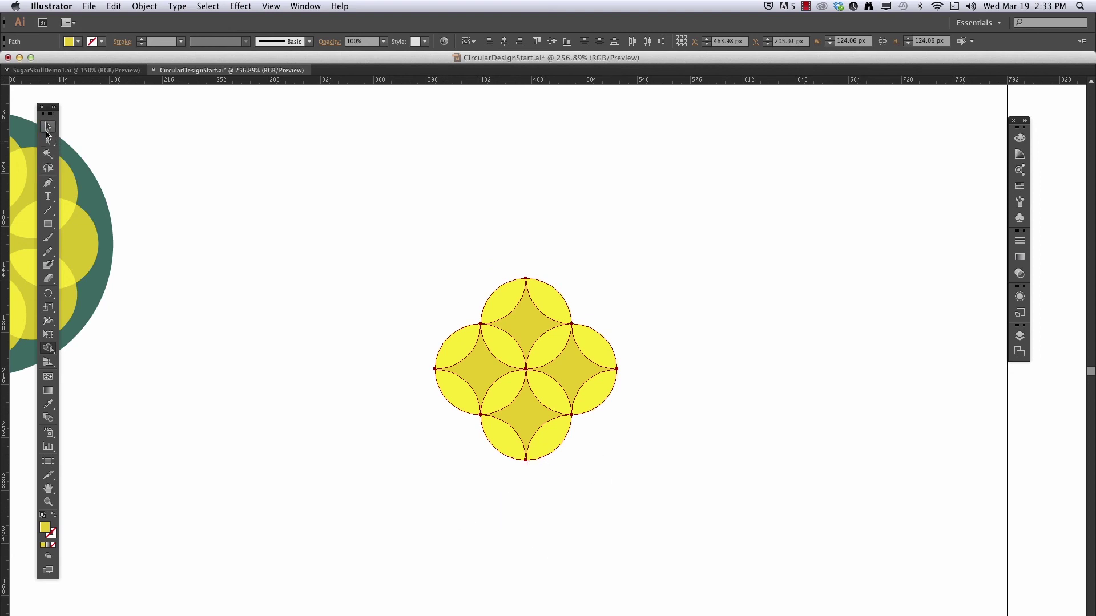
click(864, 198)
Step: Move the entire trimmed four-circle pattern next to the teal circular motif and deselect it
drag(733, 220, 343, 559)
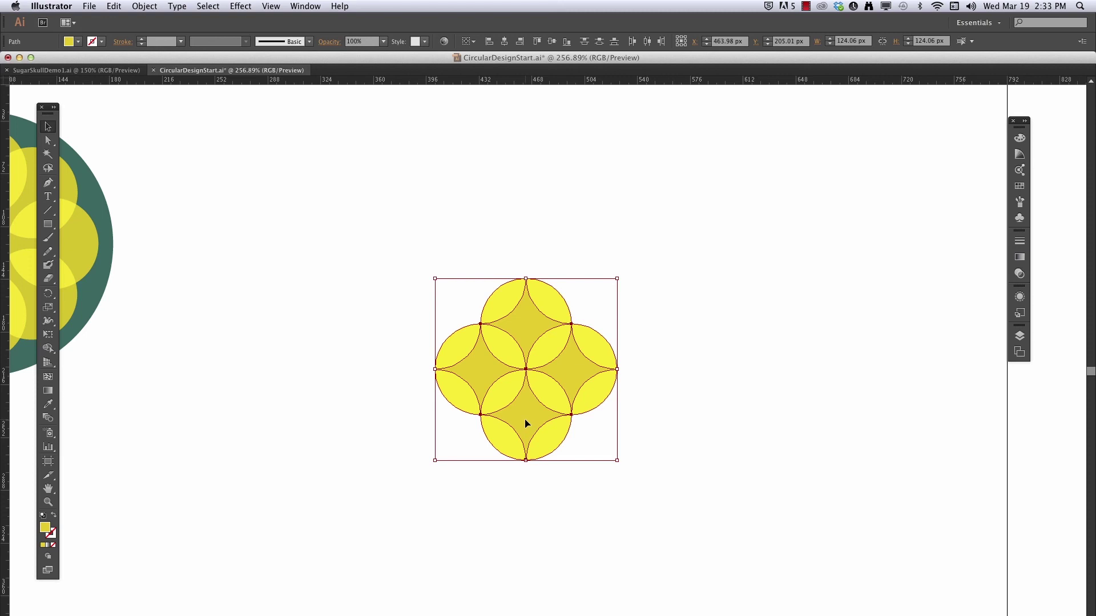
drag(526, 423, 654, 374)
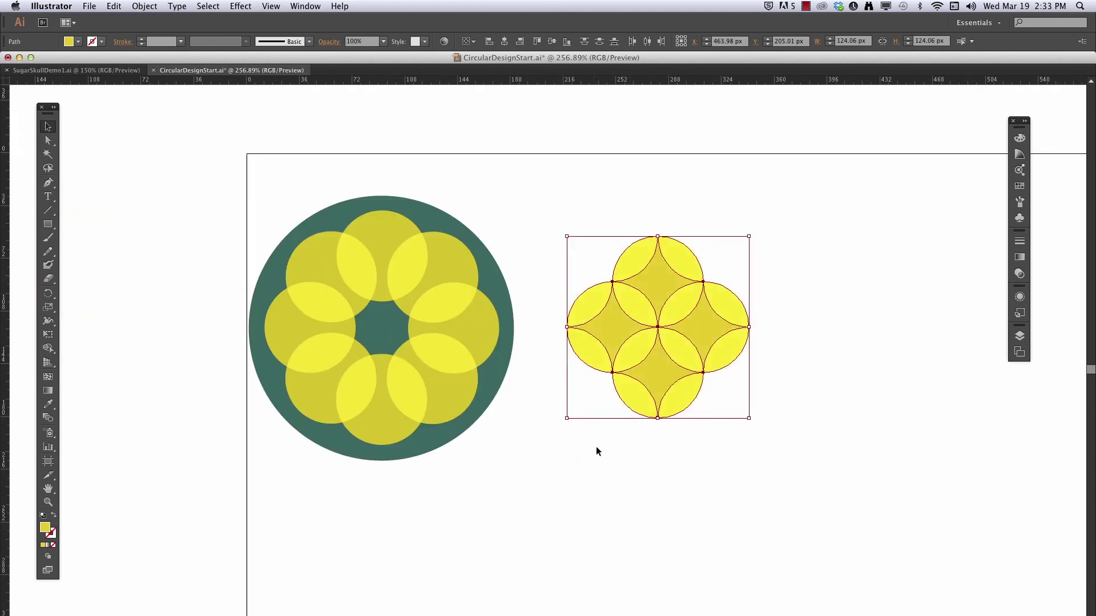
click(603, 460)
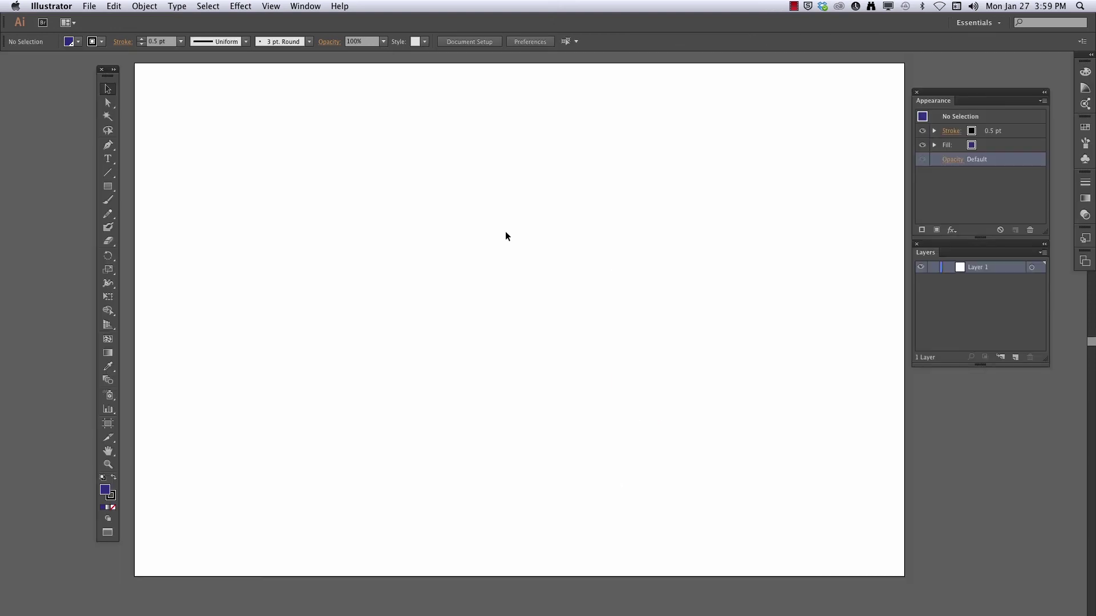
Step: Draw a square about 154 pt wide in the upper middle of the blank artboard and rotate it 45° about its centre
click(108, 186)
drag(451, 213, 561, 322)
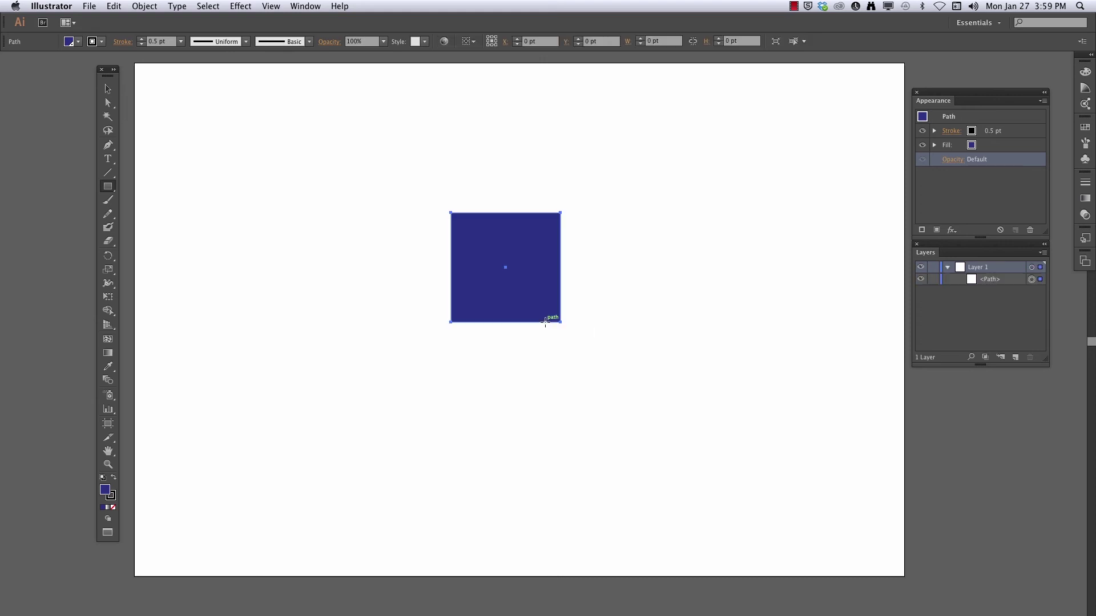
click(109, 255)
double_click(109, 256)
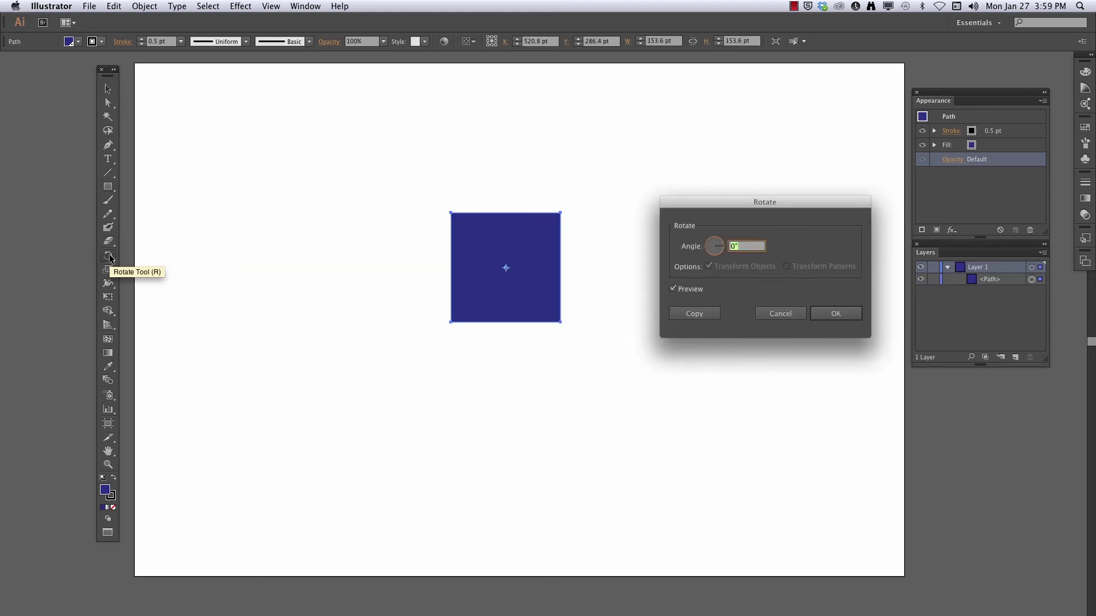
text(45)
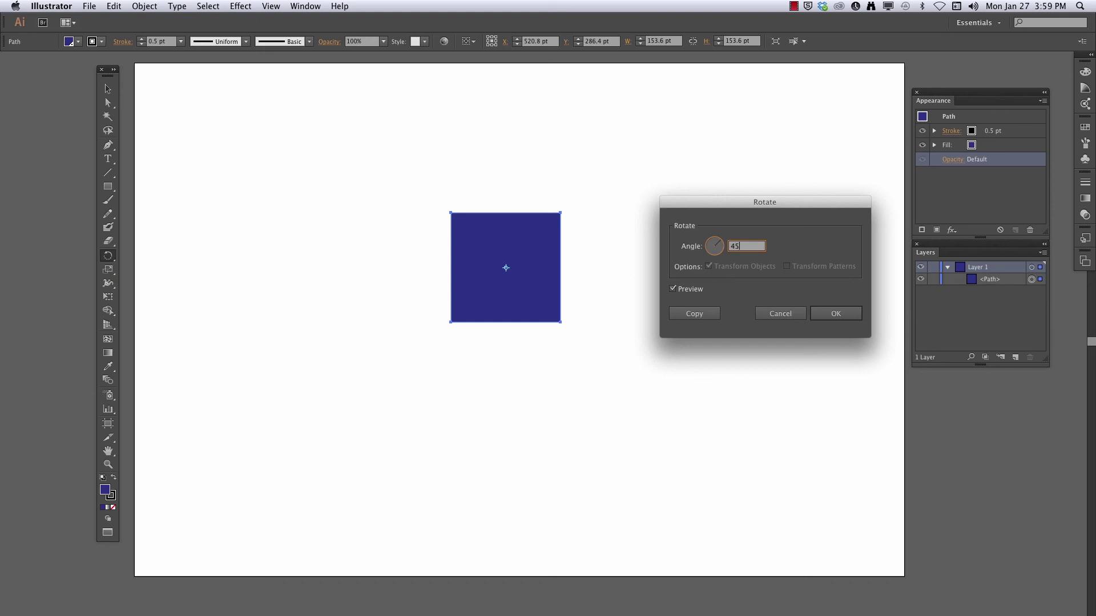
key(Tab)
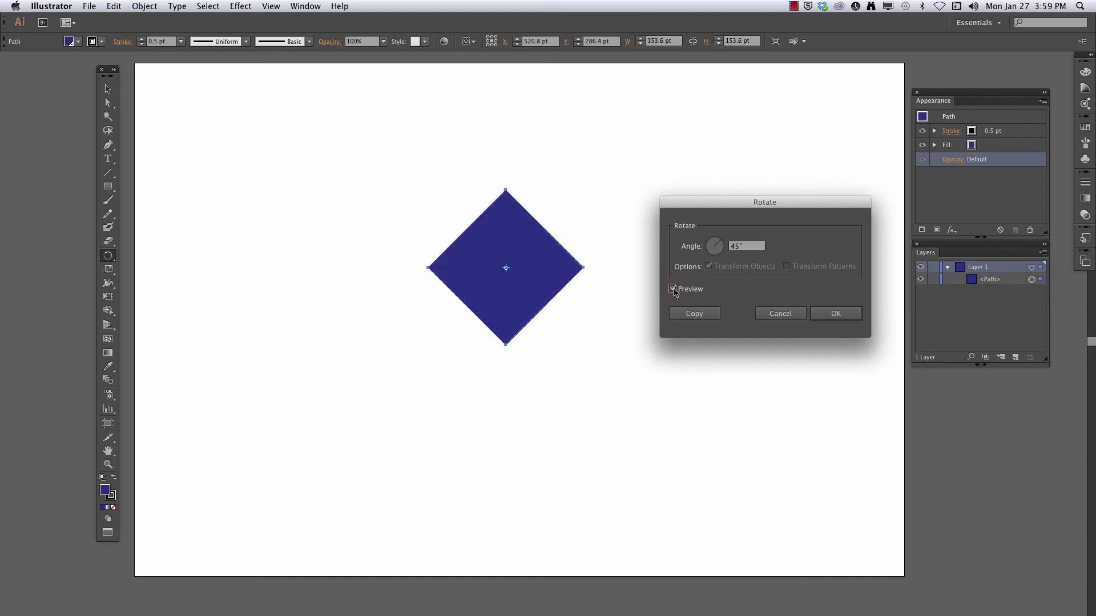
click(832, 314)
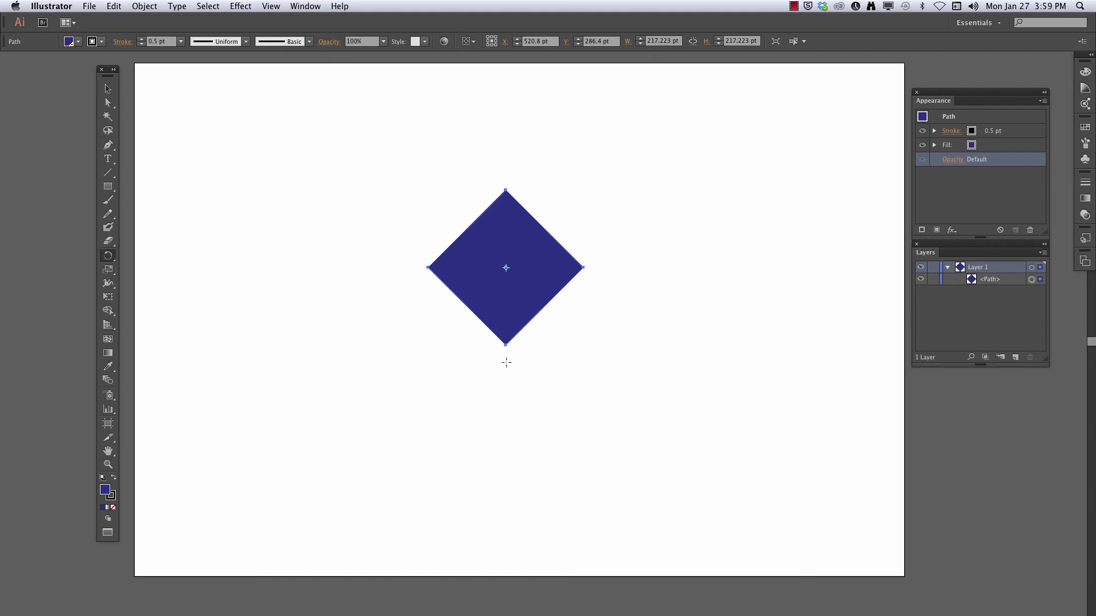
Step: Create a copy of the diamond rotated 24° about its bottom corner, comparing the result with the preview off and on
alt+click(506, 345)
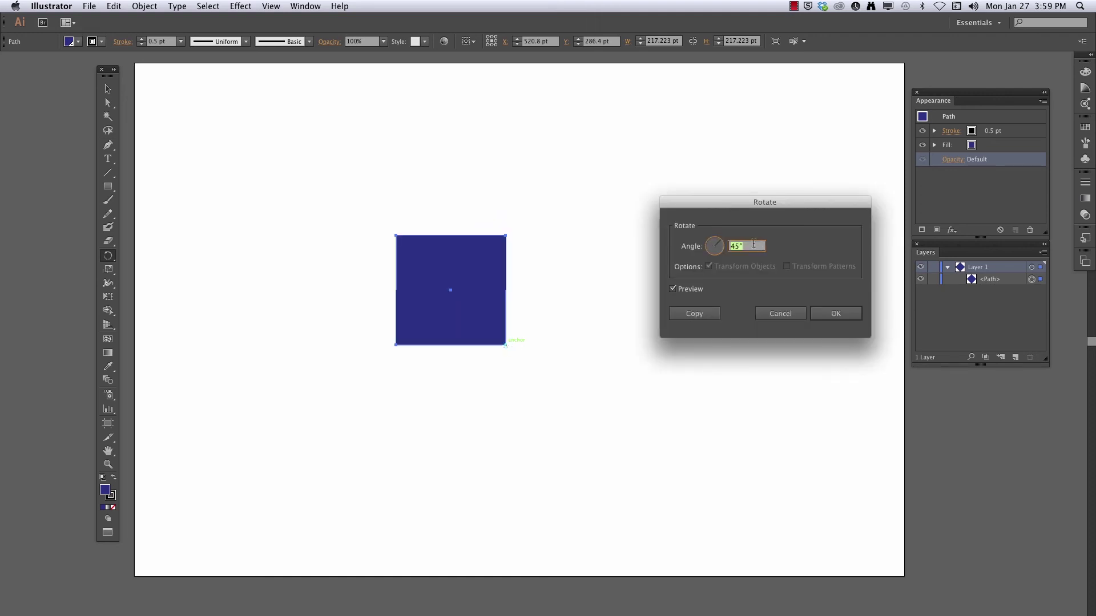
text(24)
click(673, 289)
click(673, 289)
click(673, 289)
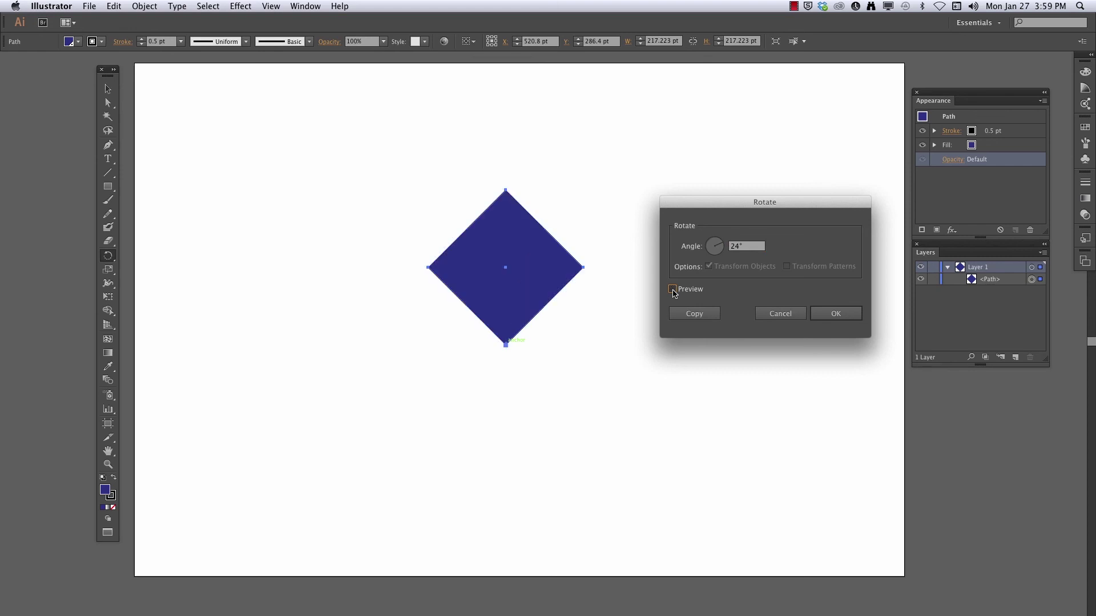
click(673, 289)
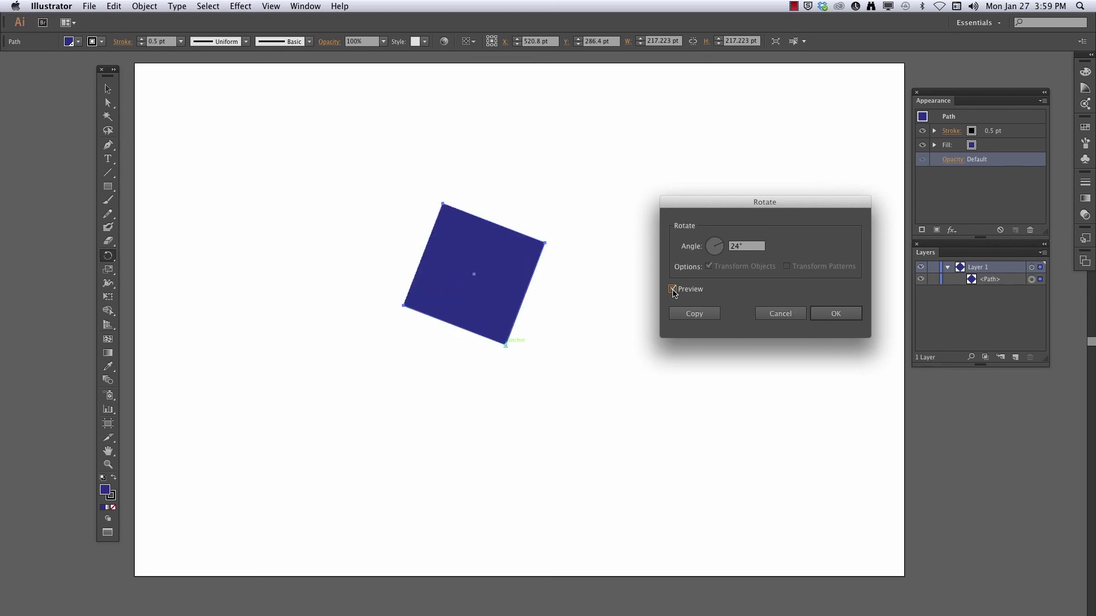
click(692, 314)
Step: Repeat the 24° rotated copy with Transform Again until fifteen squares complete the full circle
key(super+d)
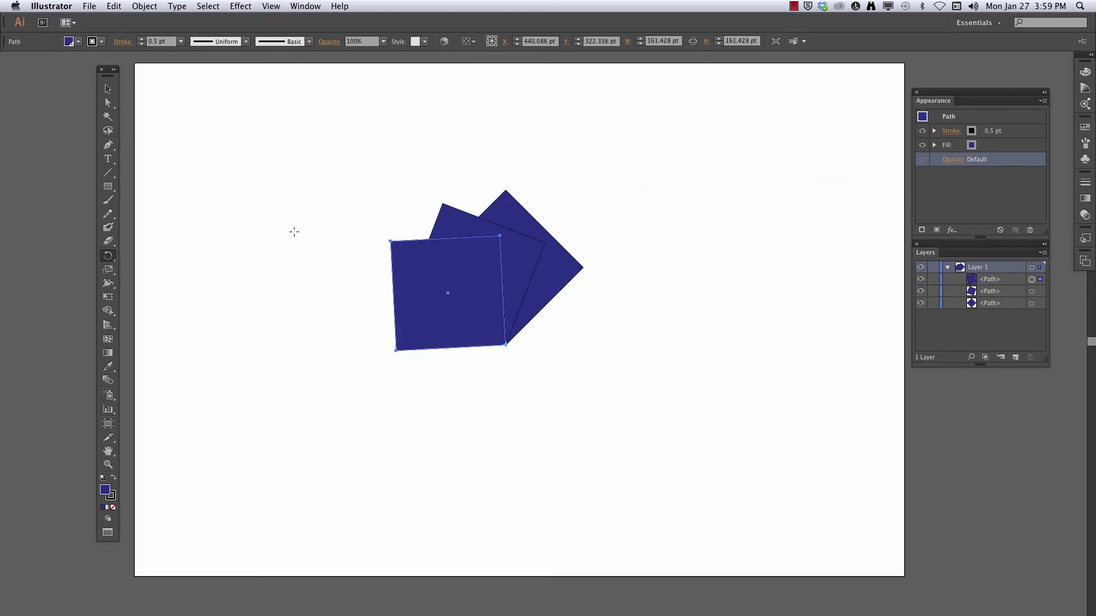
key(super+d)
key(super+d)
key(super+d)
key(super+d)
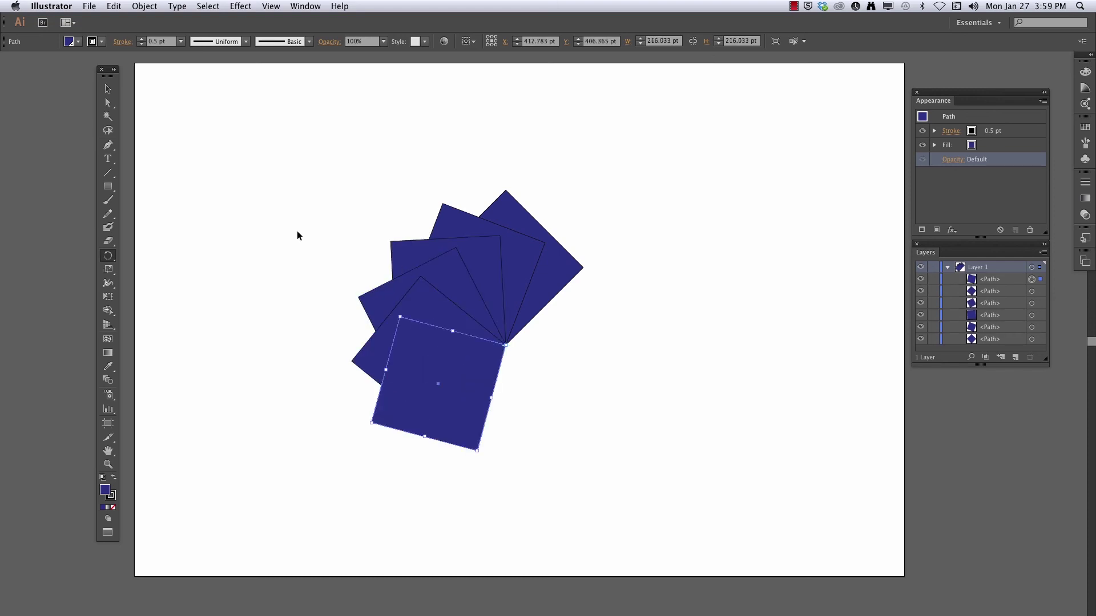
key(super+d)
key(super+d)
key(super+d)
key(super+d)
key(super+d)
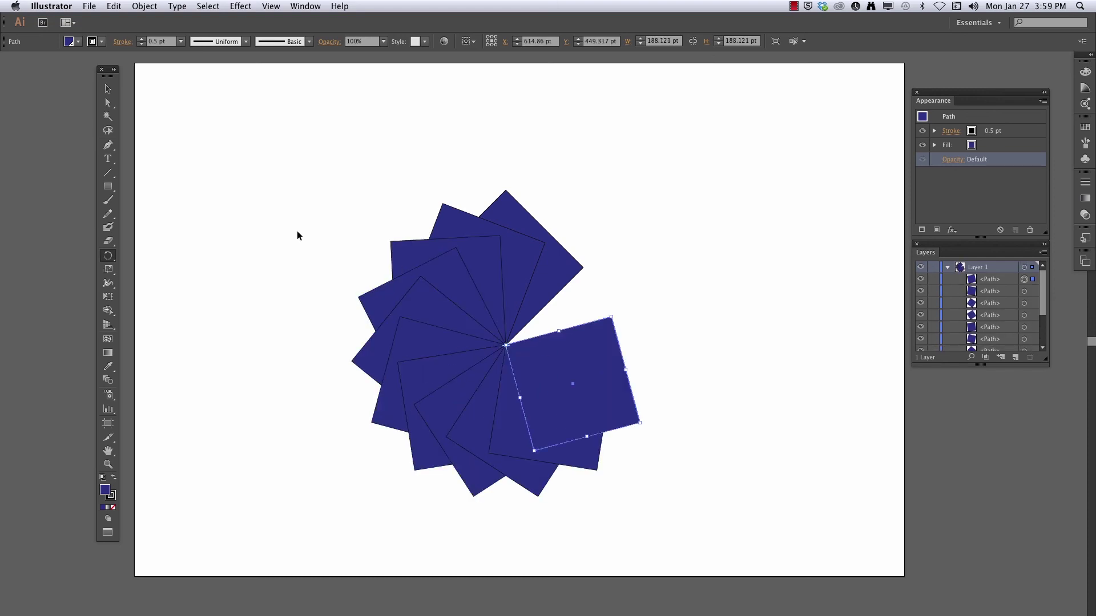
key(super+d)
key(super+d)
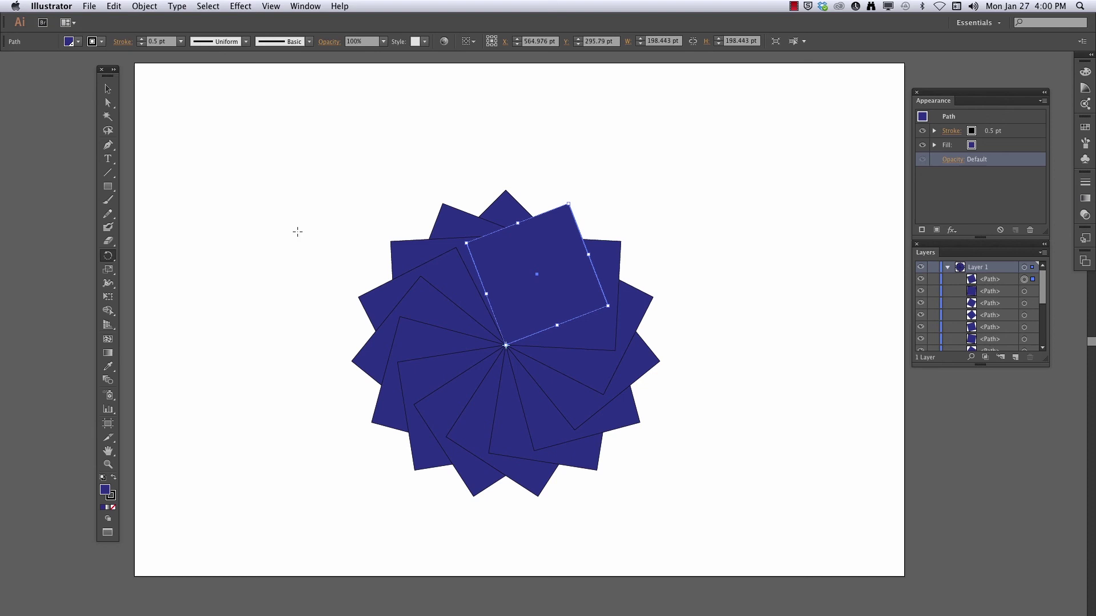
Step: Select all fifteen overlapping squares of the rotated motif
key(v)
click(264, 180)
drag(263, 177, 747, 517)
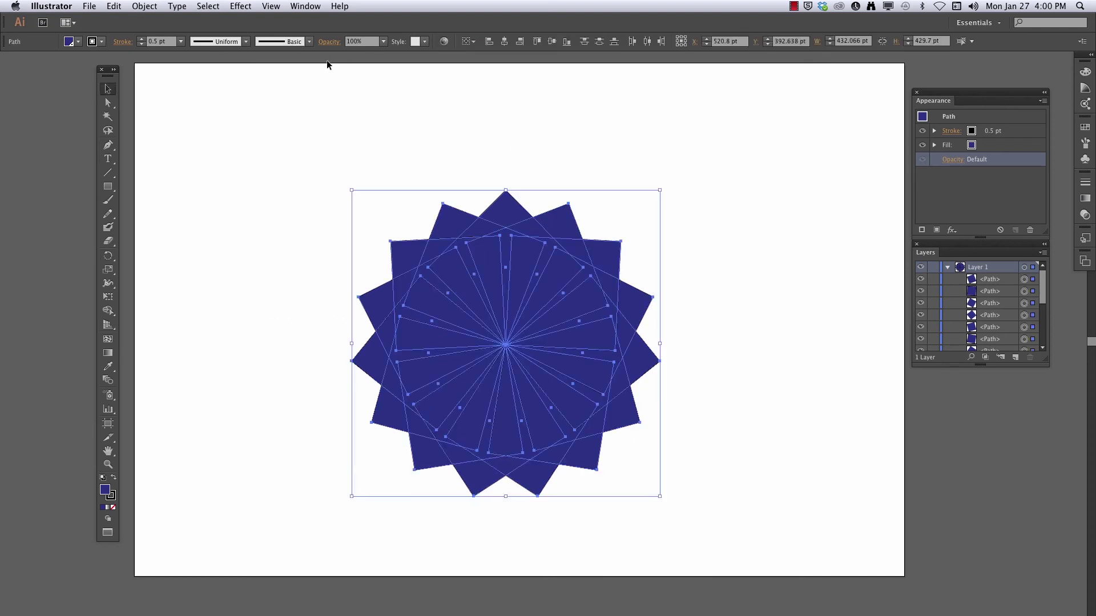
Step: Try the Color Dodge and Difference blending modes on the selected squares
click(330, 42)
click(242, 61)
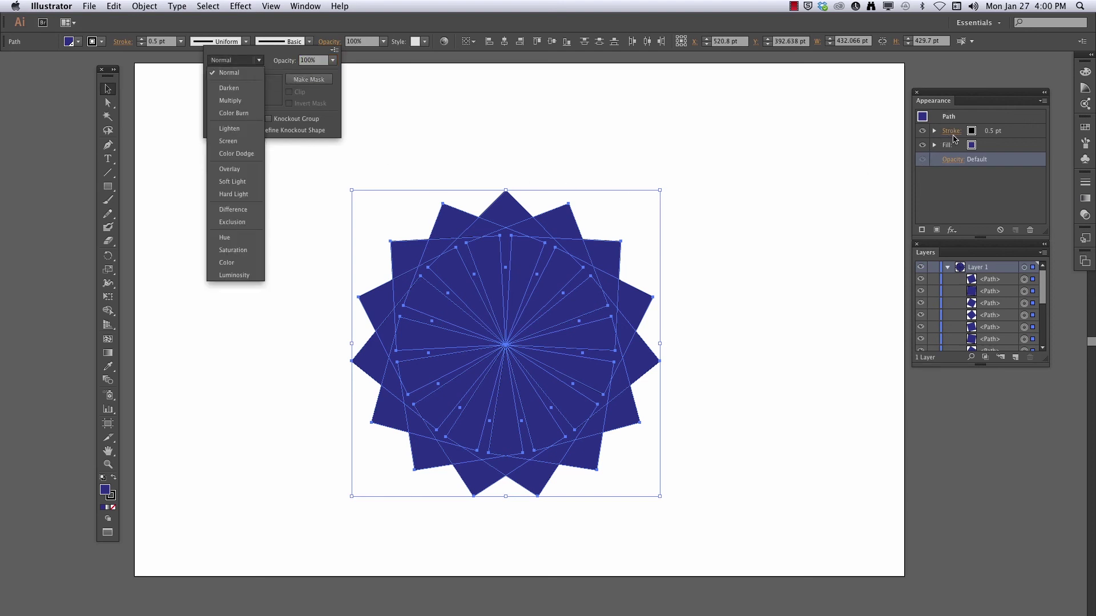
click(955, 165)
click(955, 164)
click(953, 160)
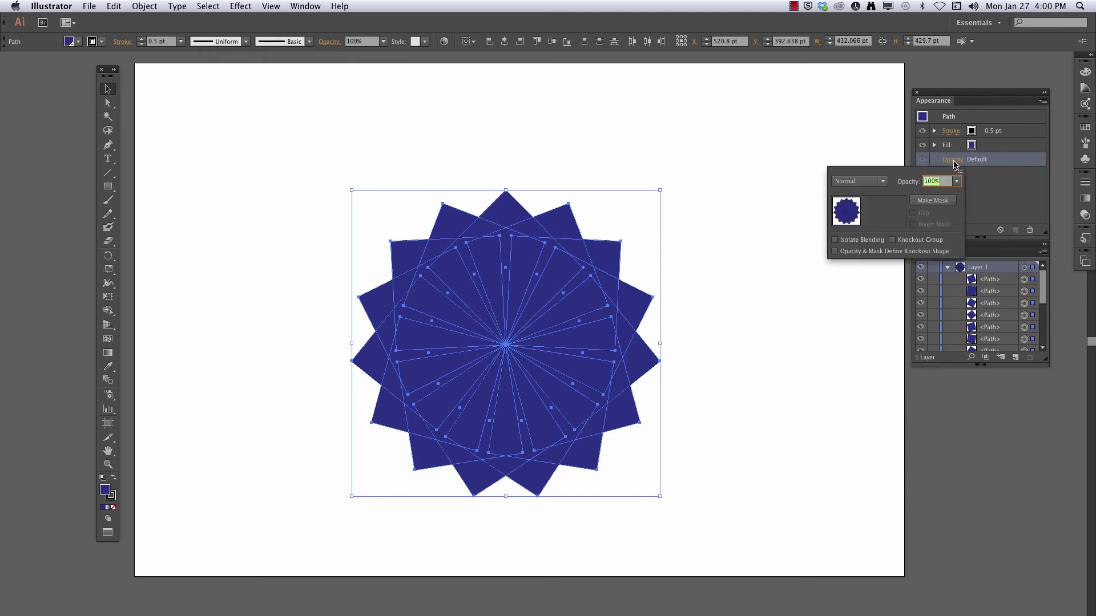
click(883, 181)
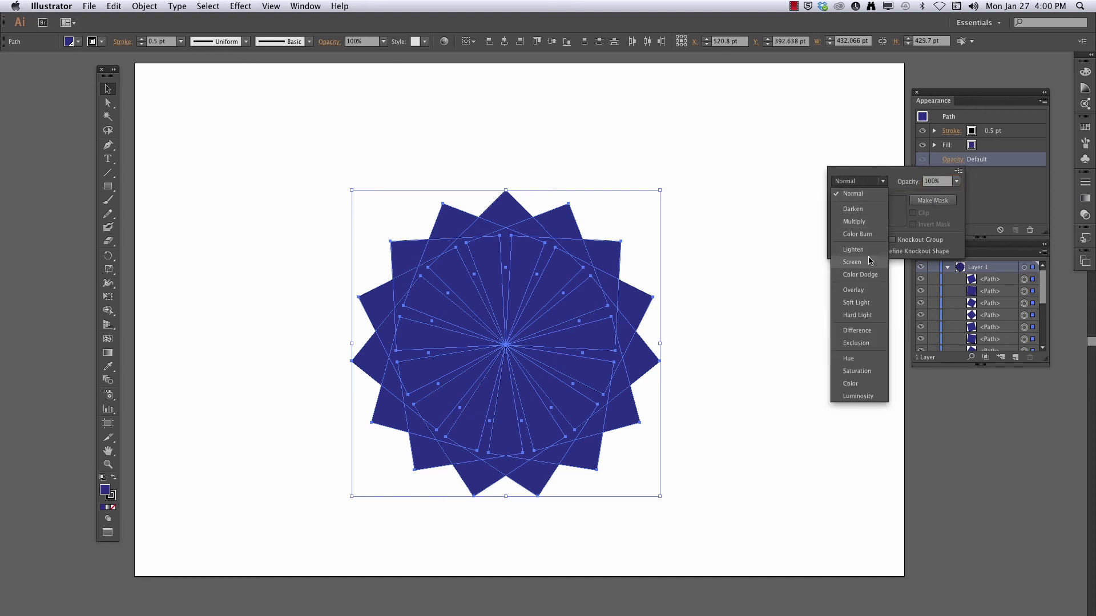
click(866, 276)
click(874, 181)
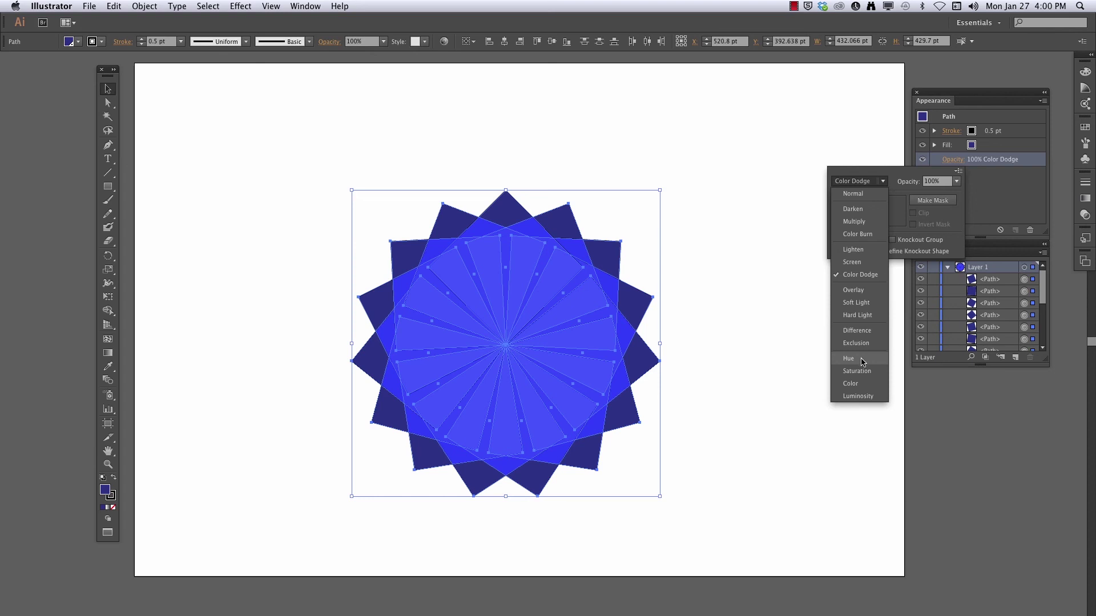
click(858, 331)
click(1085, 191)
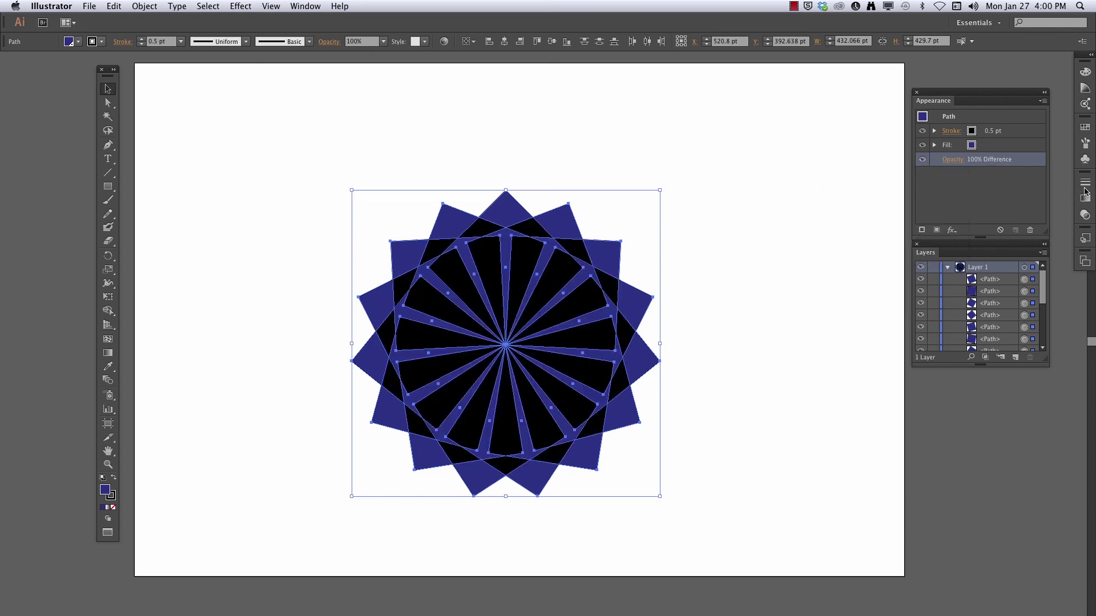
Step: Set the blending mode of all the squares to Screen and group them
click(954, 161)
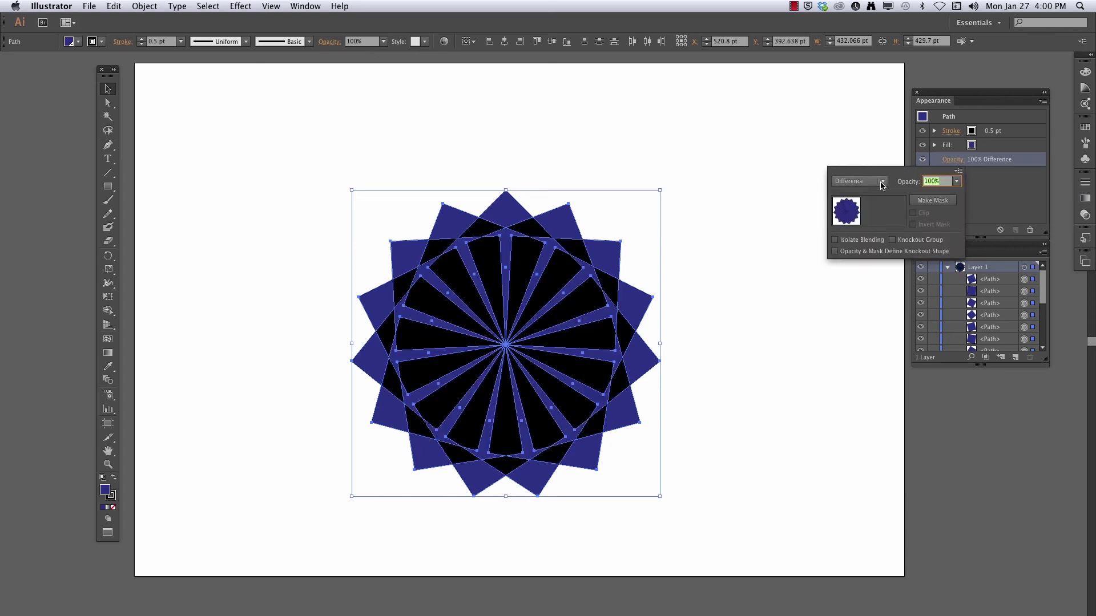
click(859, 181)
click(845, 264)
click(772, 283)
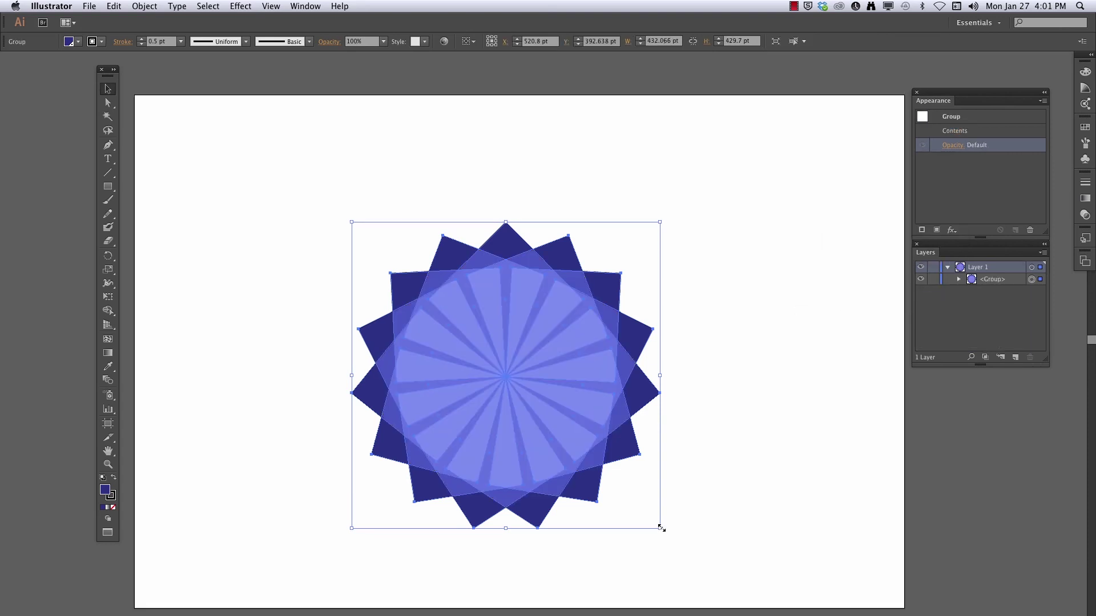
Step: Scale the grouped motif down to about 171 pt wide, move it to the artboard's upper-left corner and deselect it
drag(661, 528, 474, 344)
drag(419, 323, 248, 220)
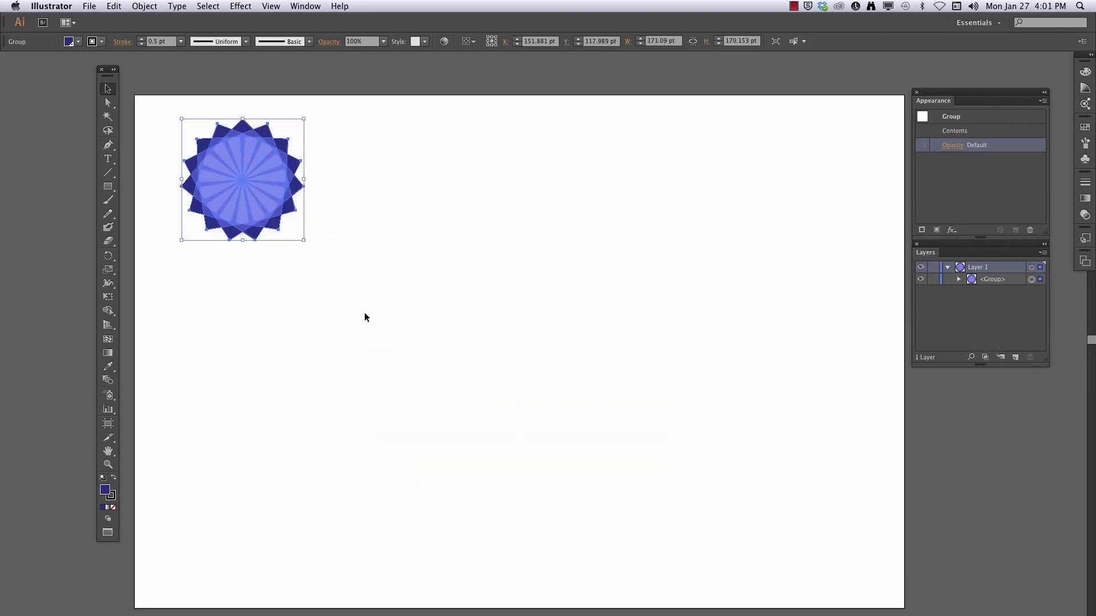
click(423, 364)
Step: Draw a square about 139 pt wide in the upper middle of the artboard and rotate it 45° about its centre
click(108, 187)
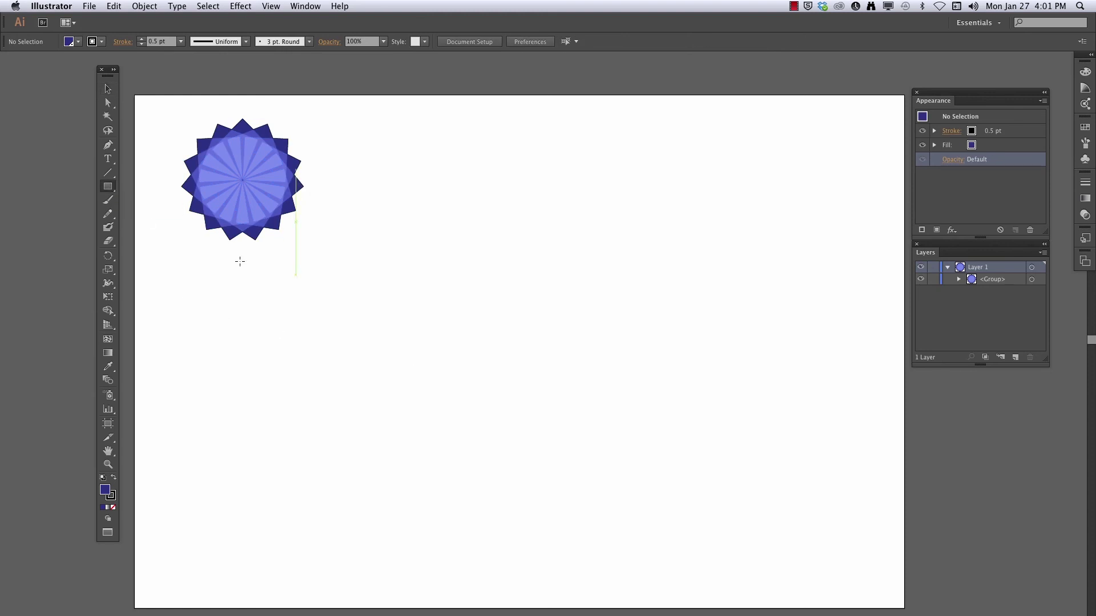
mouse_move(470, 246)
mouse_down()
mouse_move(491, 286)
mouse_move(570, 345)
mouse_up()
click(108, 258)
double_click(109, 258)
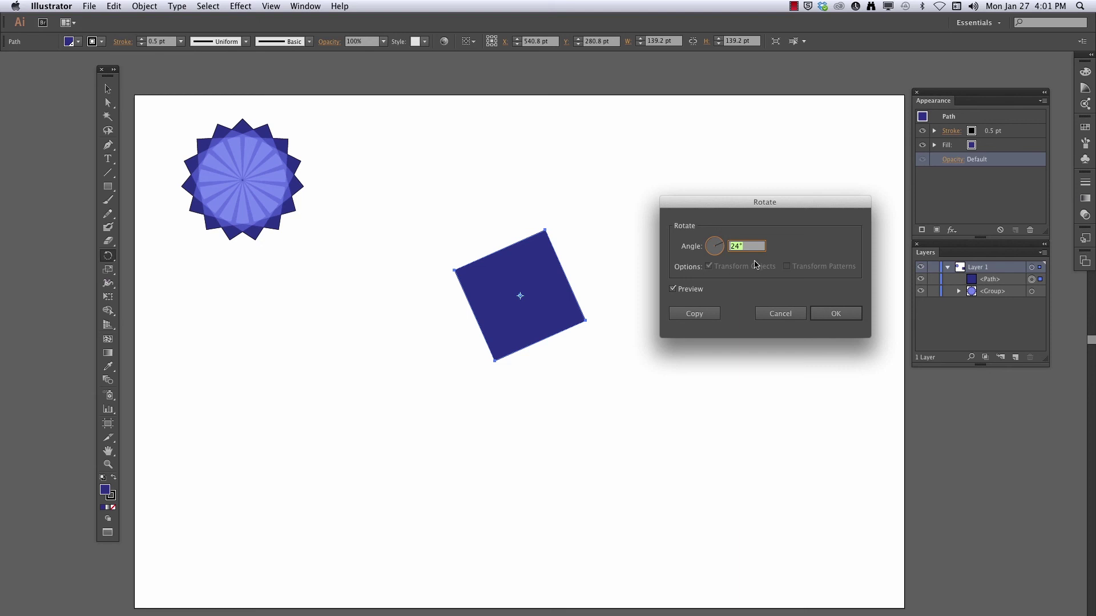
text(45)
key(Return)
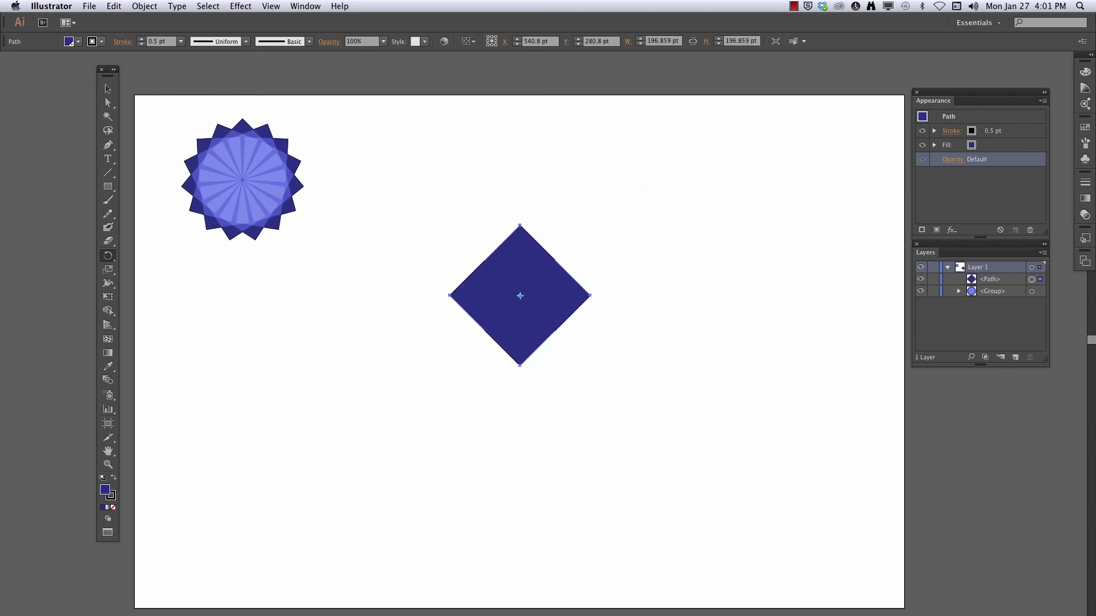
Step: Stretch the diamond into a long kite by moving its top point straight up and its bottom point straight down
click(108, 103)
drag(520, 225, 519, 123)
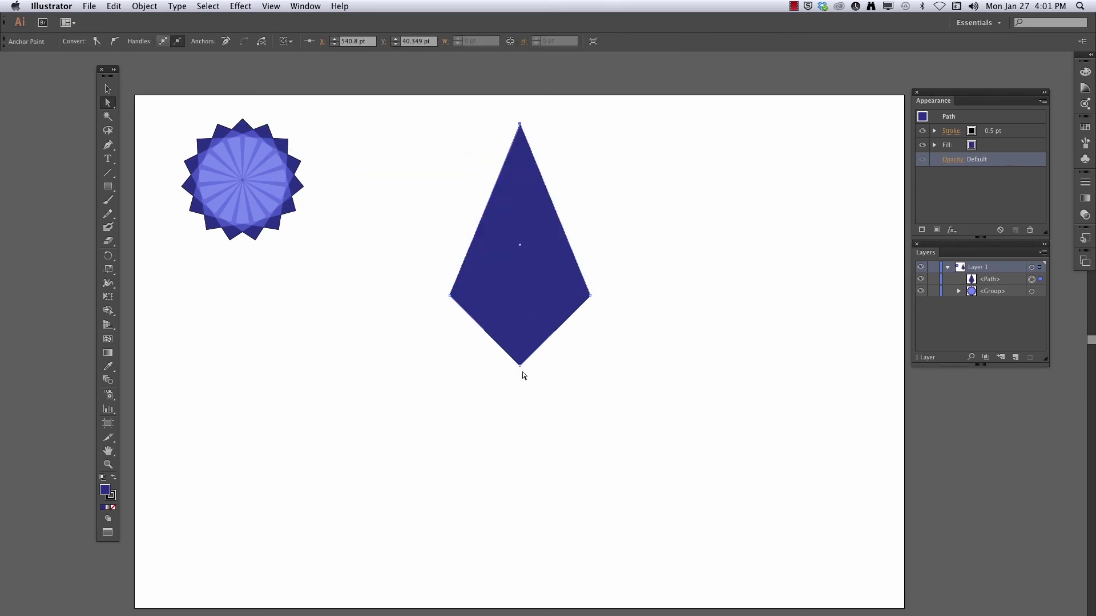
drag(520, 365, 521, 547)
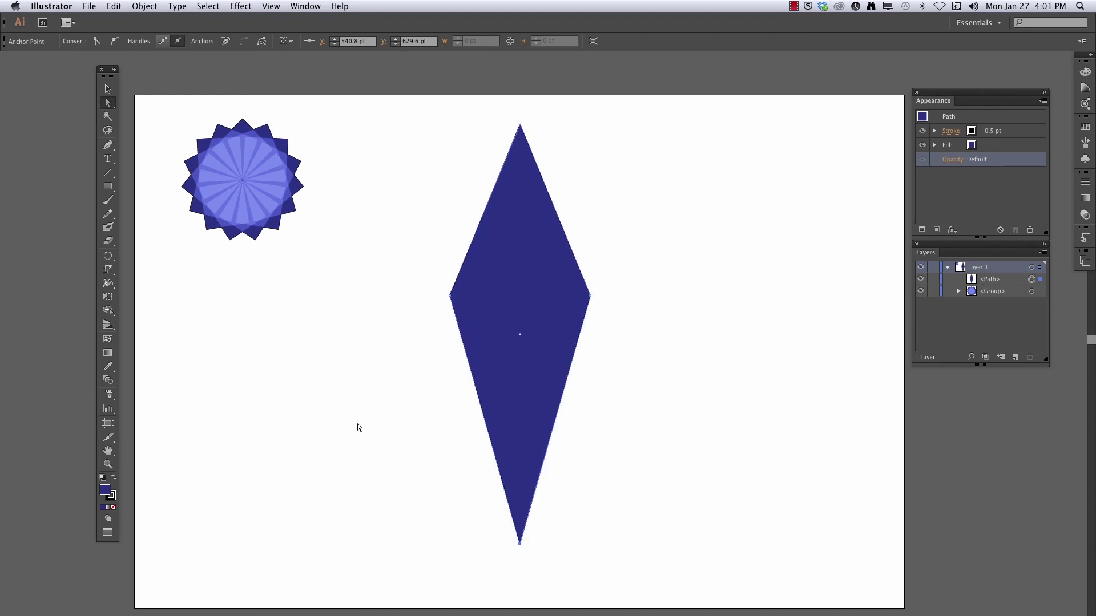
Step: Scale the kite down to about 84 by 252 pt and move it right of the artboard's upper middle
click(108, 88)
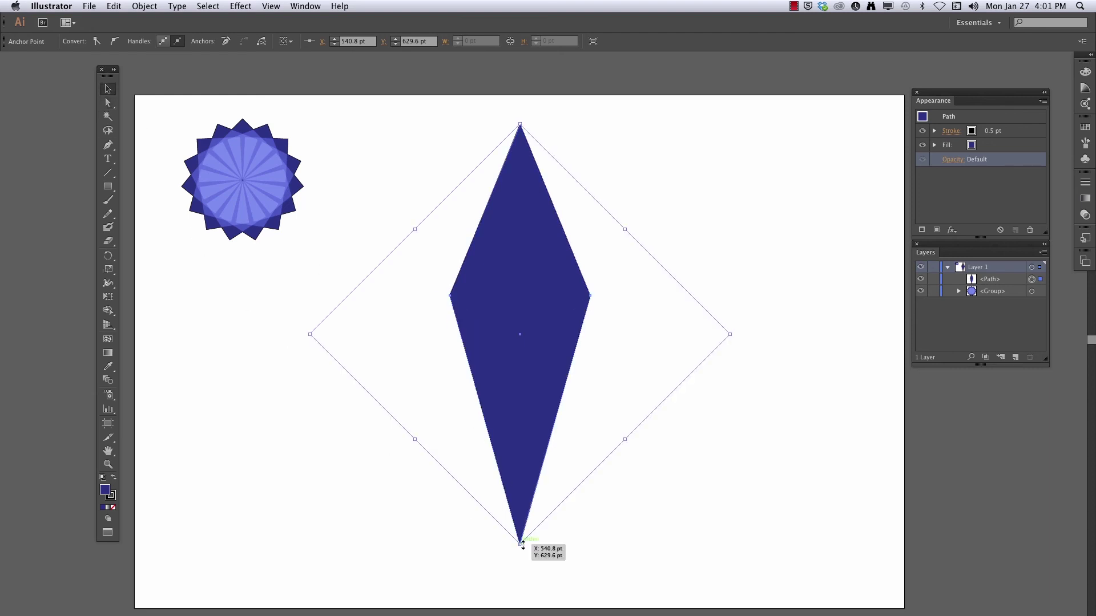
drag(520, 546, 520, 303)
drag(532, 225, 632, 265)
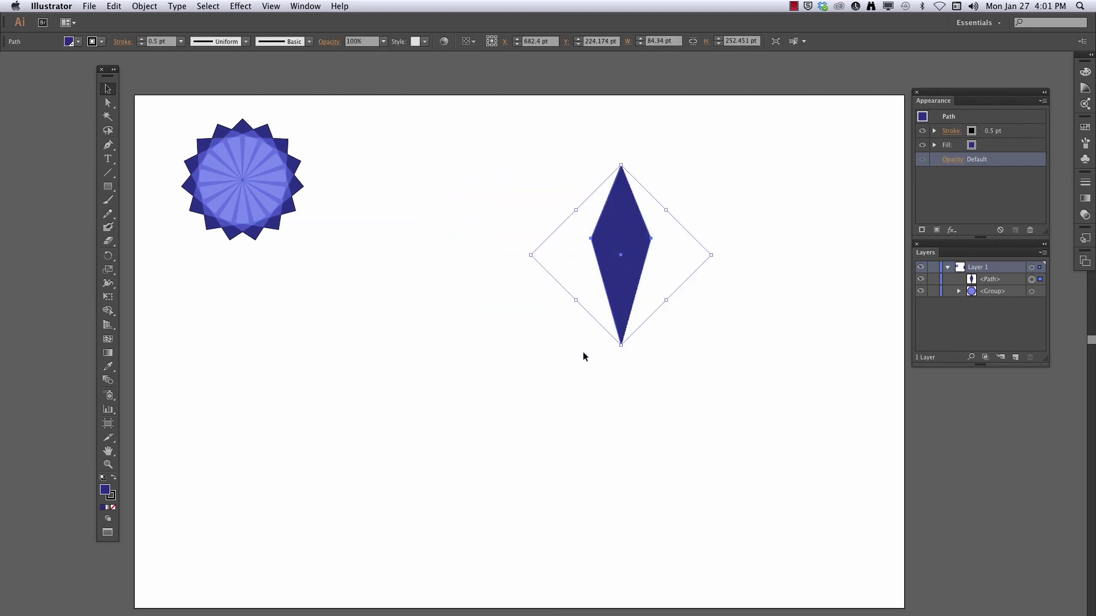
Step: Create a copy of the kite rotated 30° about a point just below its bottom tip, comparing the preview off and on
click(107, 255)
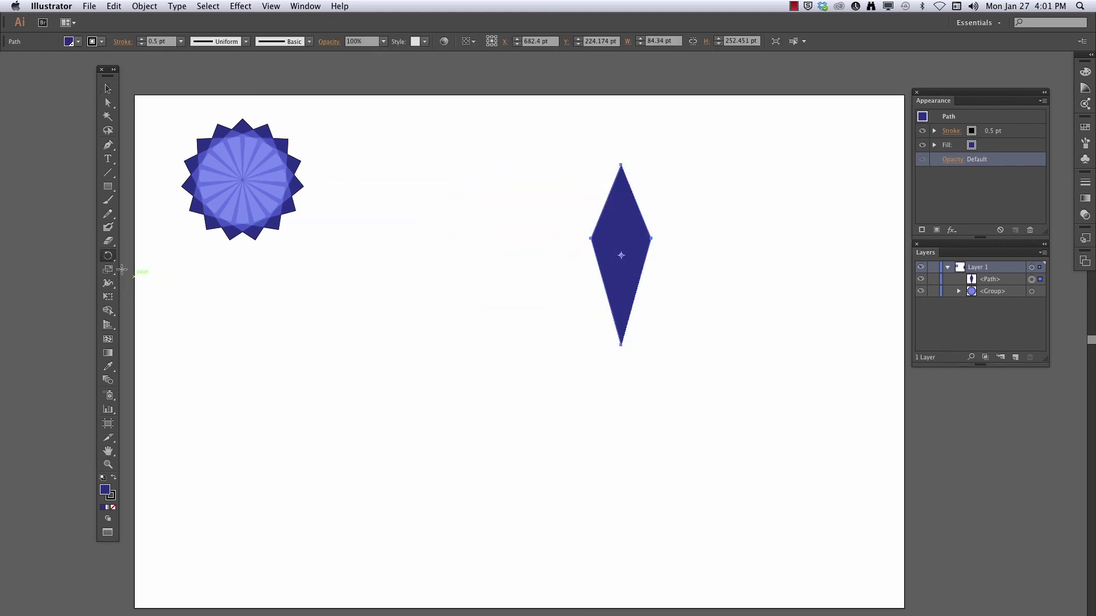
alt+click(621, 359)
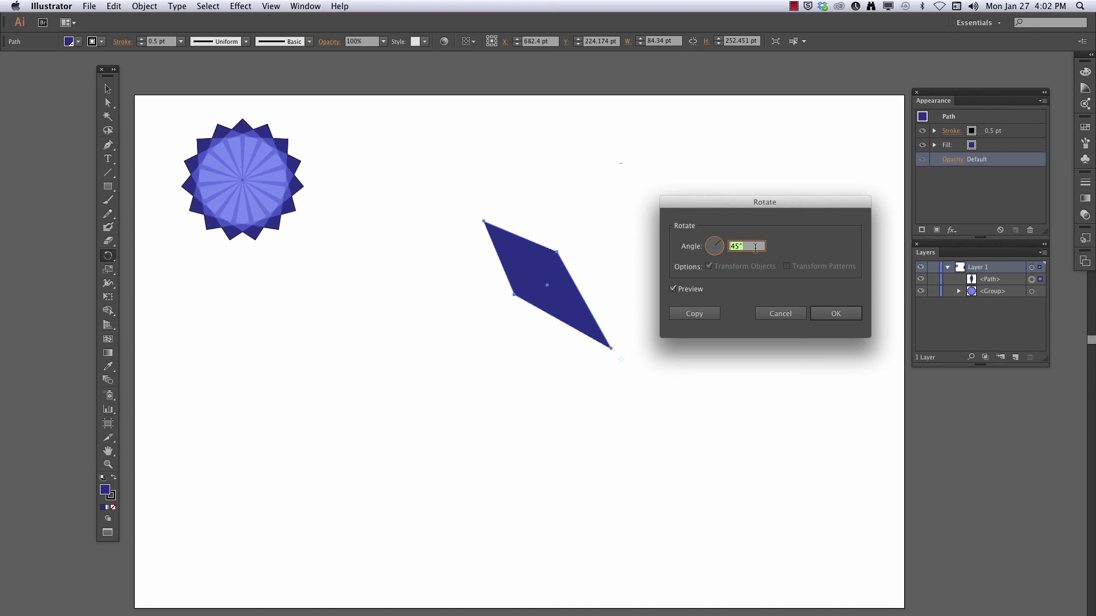
text(30)
click(673, 289)
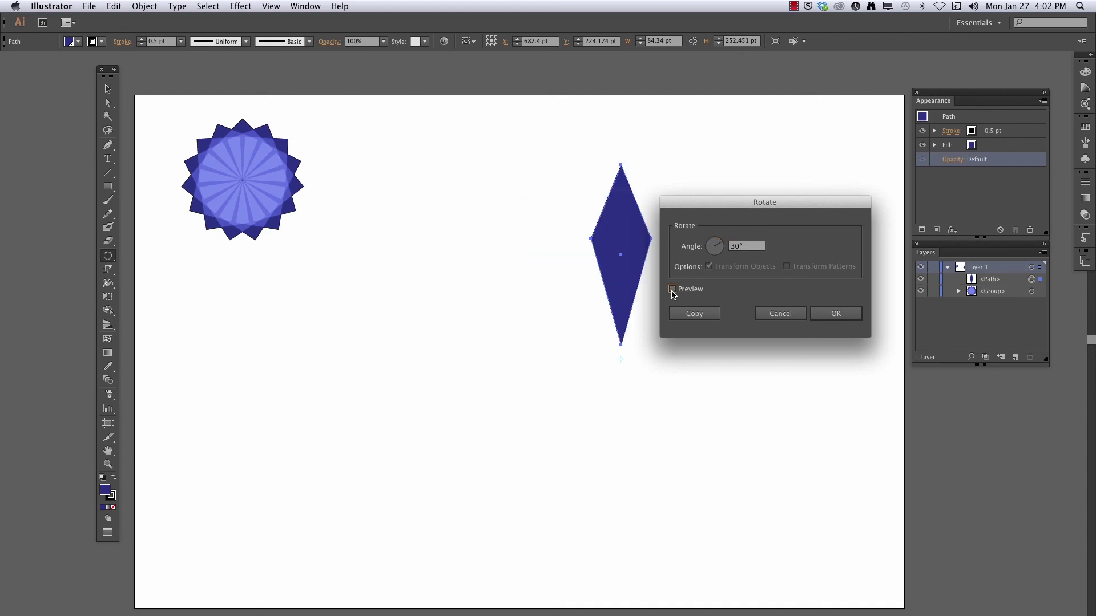
click(672, 289)
click(673, 290)
click(672, 290)
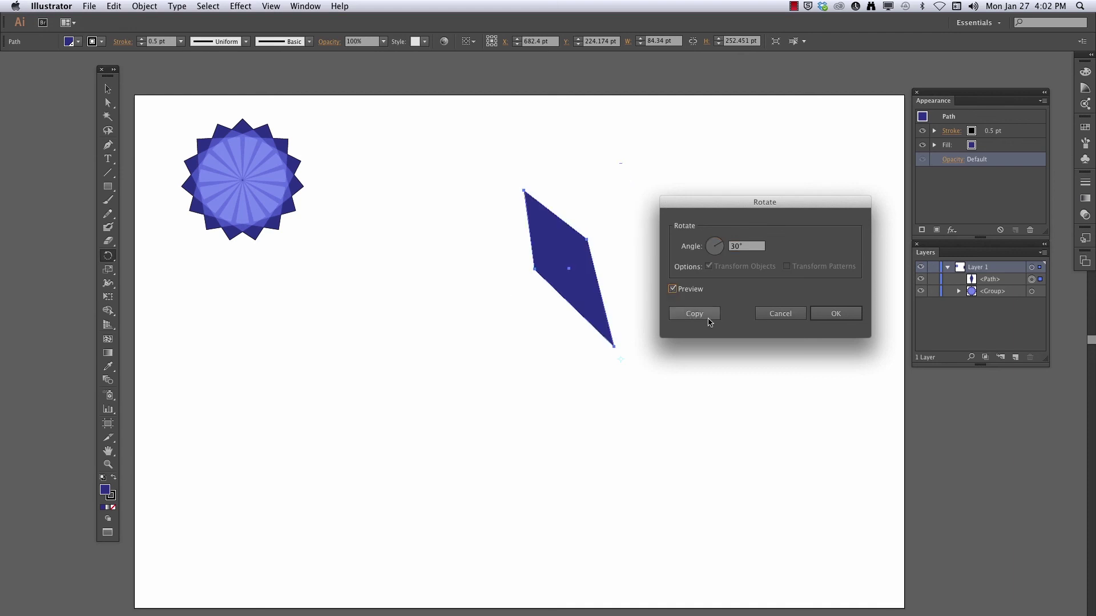
click(694, 314)
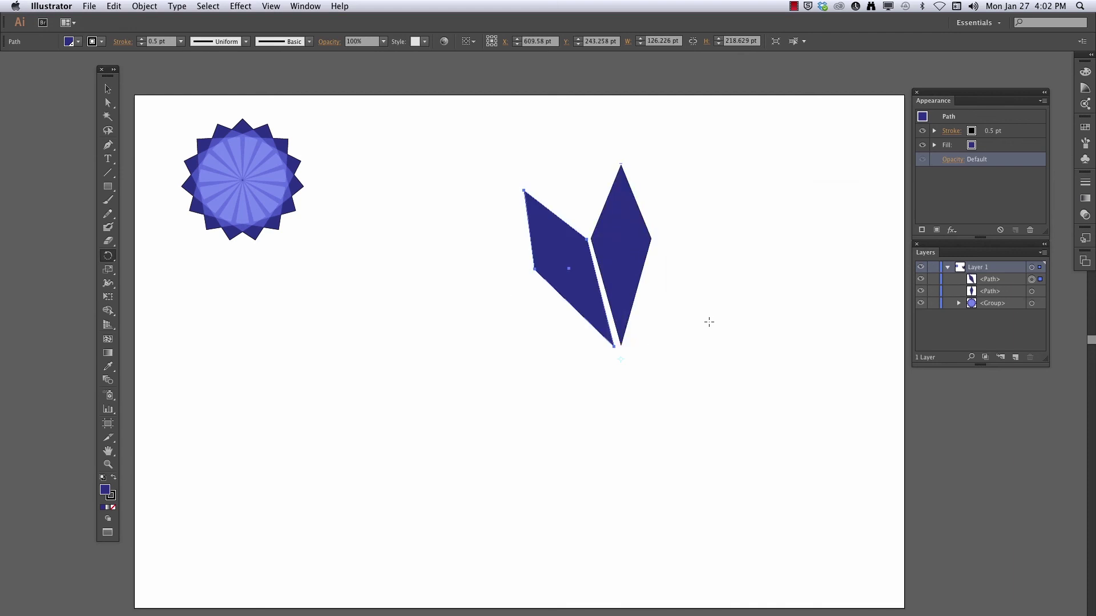
Step: Repeat the 30° rotated copy with Transform Again until twelve petals complete the full circle
key(super+d)
key(super+d)
key(super+d)
key(super+d)
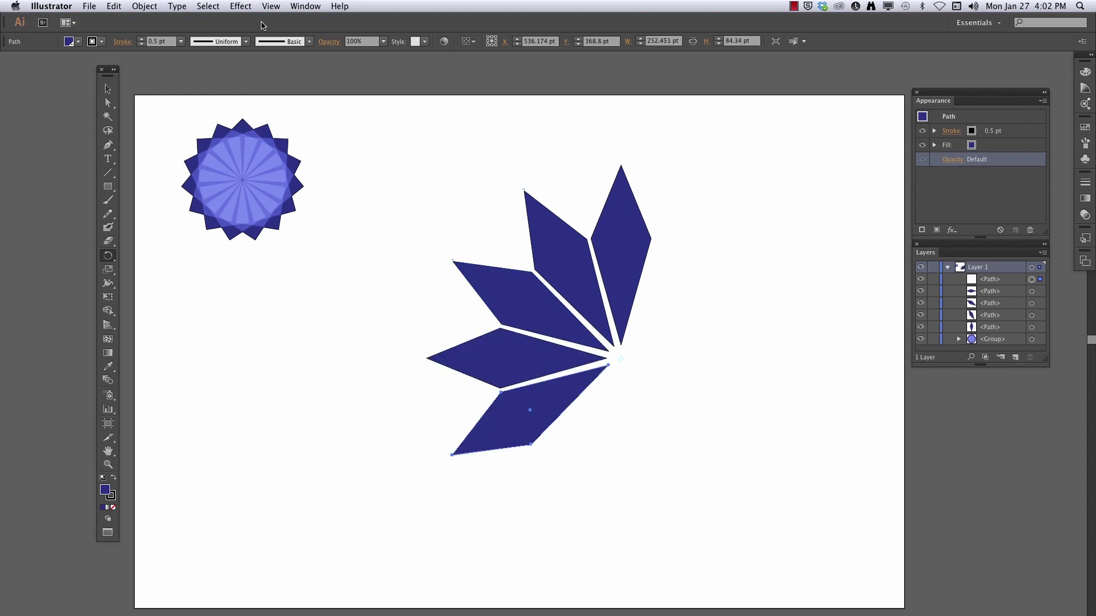
key(super+d)
key(super+d)
key(super+d)
key(super+d)
key(super+d)
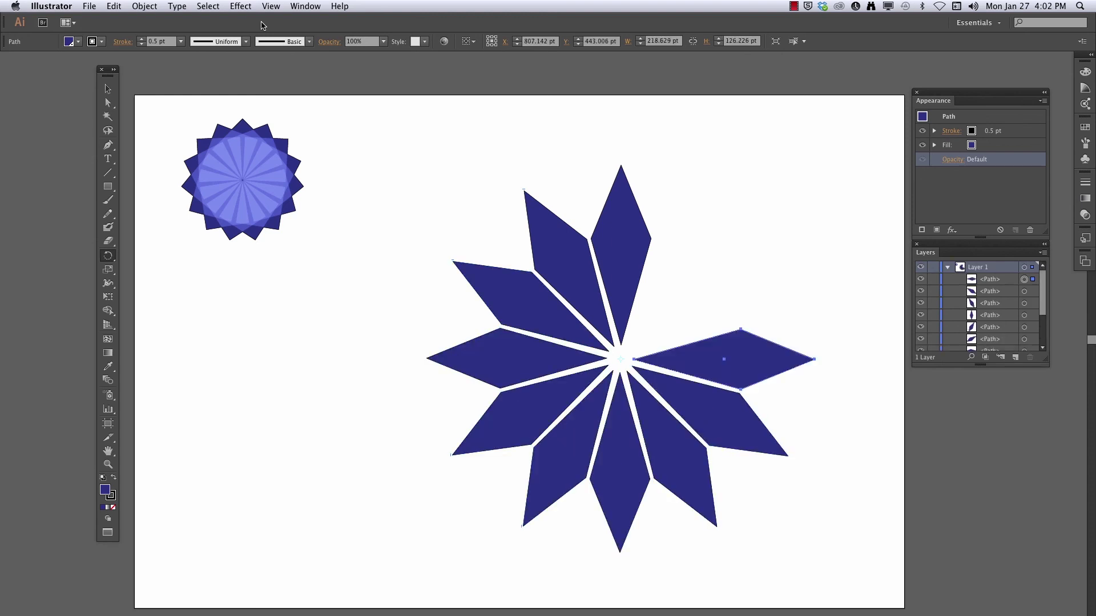
key(super+d)
Step: Select all twelve petals of the flower and group them
key(v)
click(447, 204)
drag(449, 204, 776, 477)
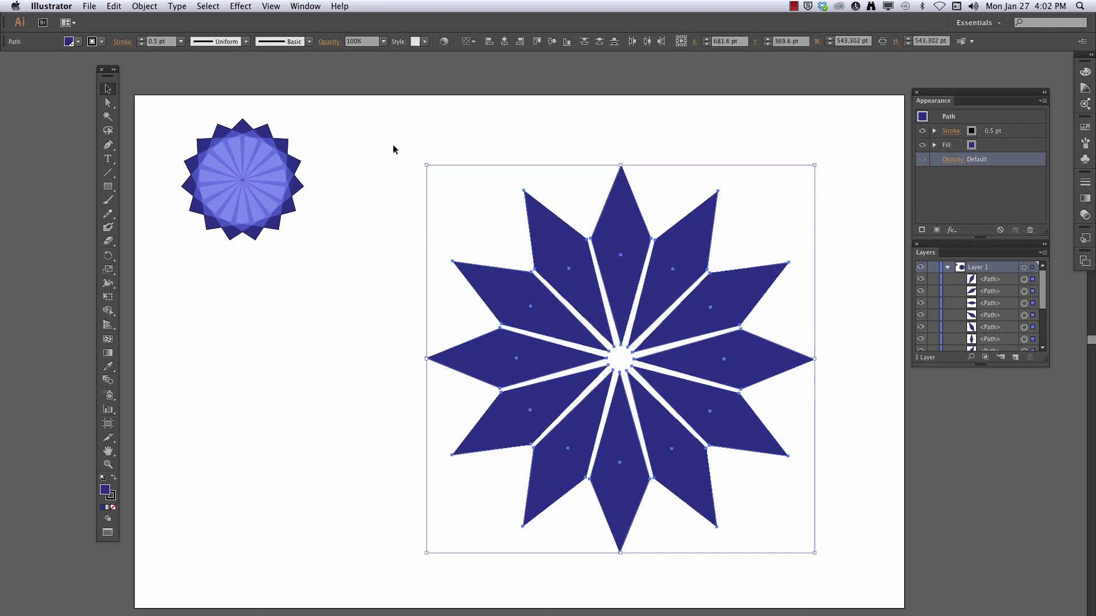
click(145, 7)
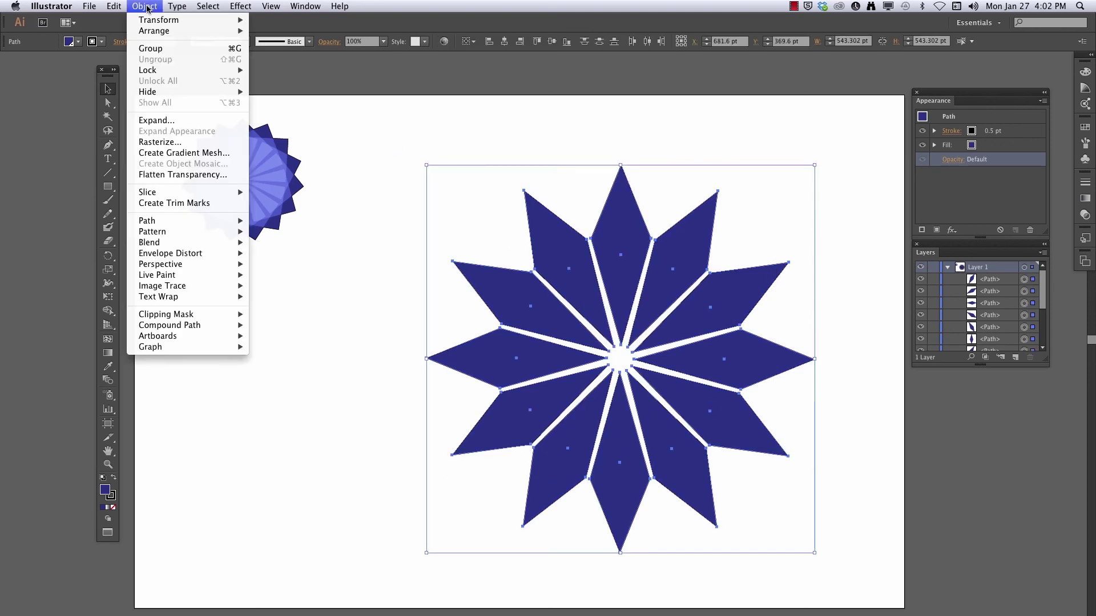
click(152, 49)
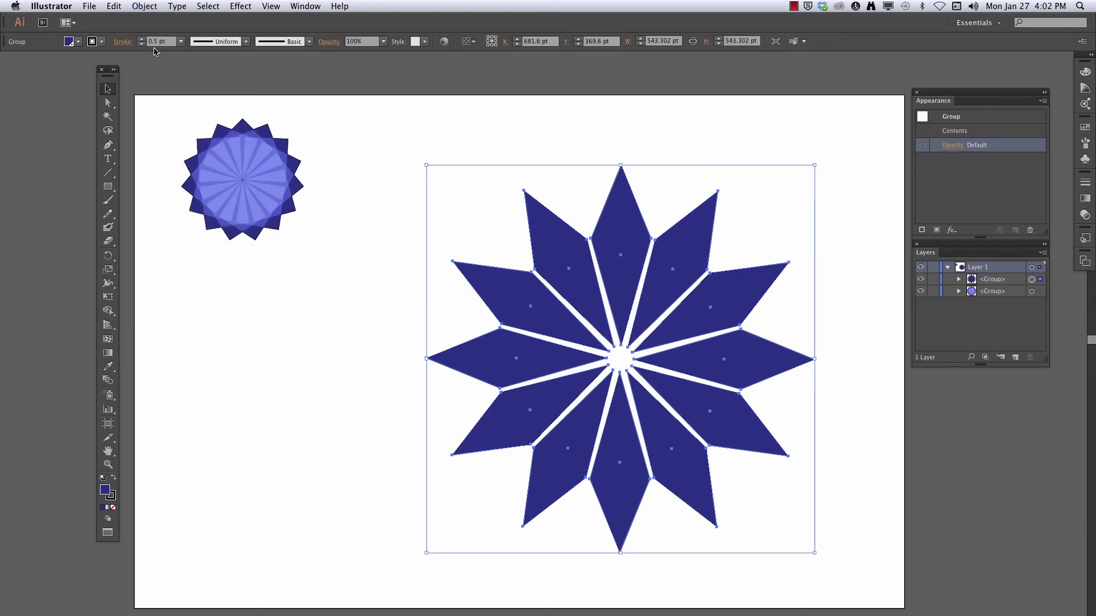
Step: Create a copy of the petal group rotated 15° about its centre and deselect it
click(108, 258)
double_click(109, 258)
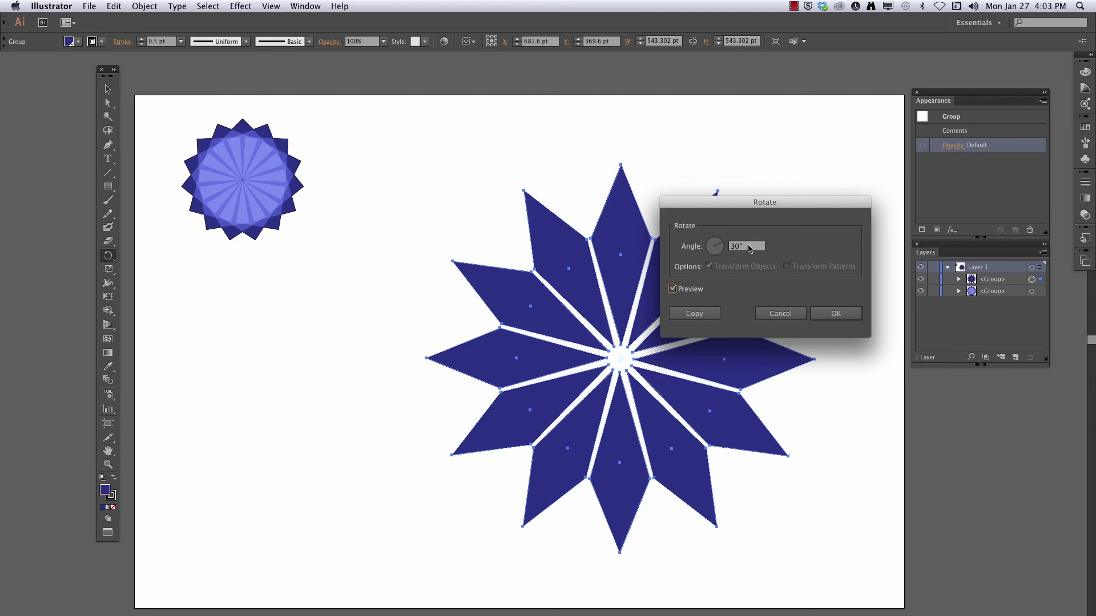
text(15)
click(694, 313)
key(v)
click(364, 368)
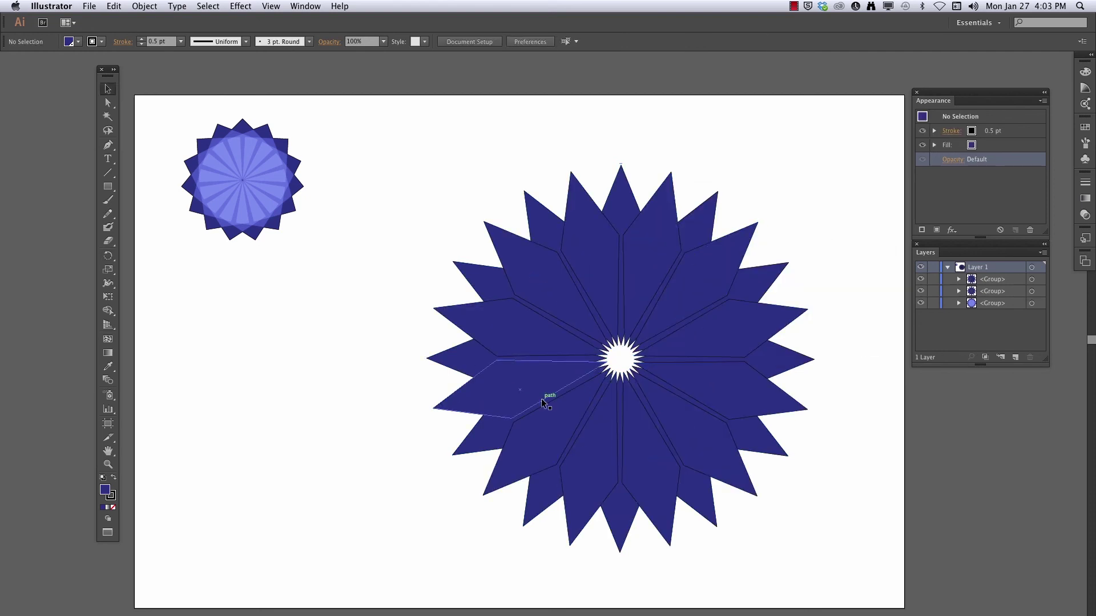
Step: Recolour the front petal group a lighter blue and set both petal groups to the Hard Light blending mode
click(542, 400)
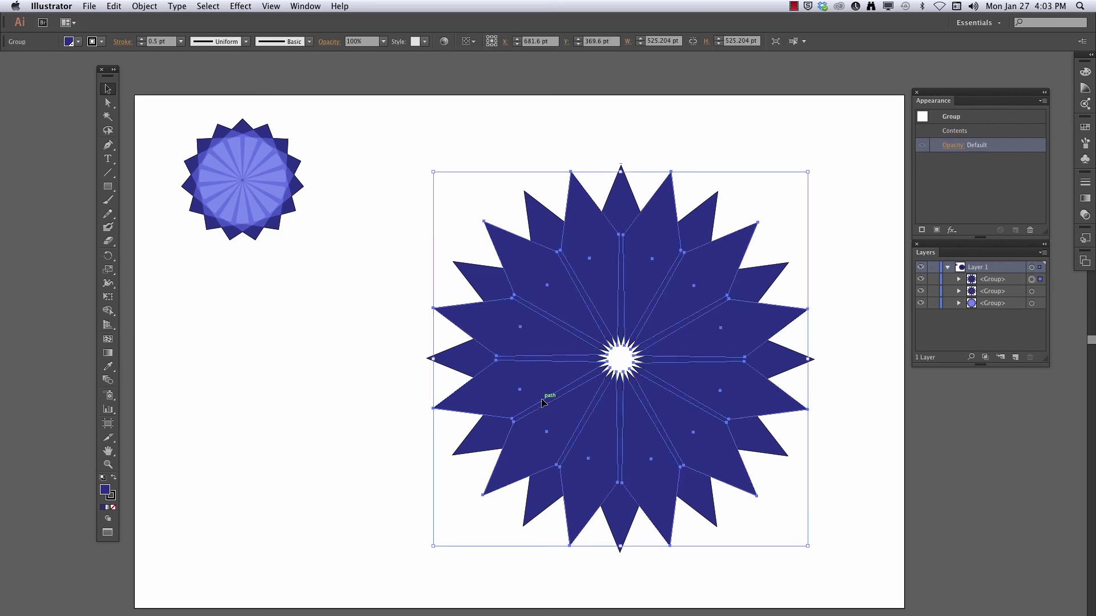
double_click(105, 491)
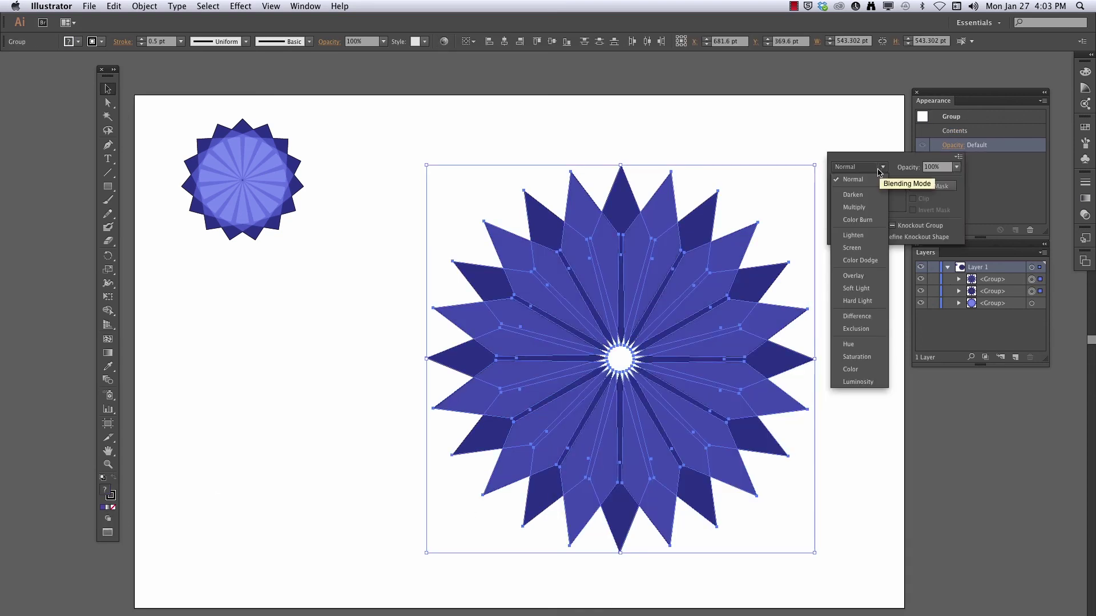
click(859, 301)
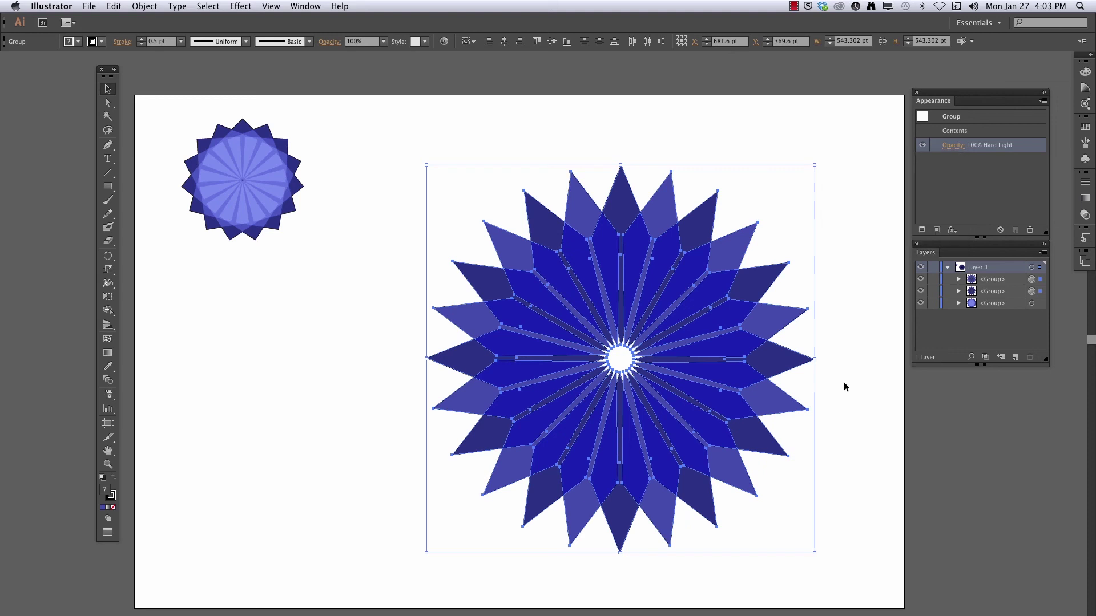
Step: Try scaling the petals down towards the flower's centre, and undo the resize
drag(814, 546, 688, 442)
key(super+z)
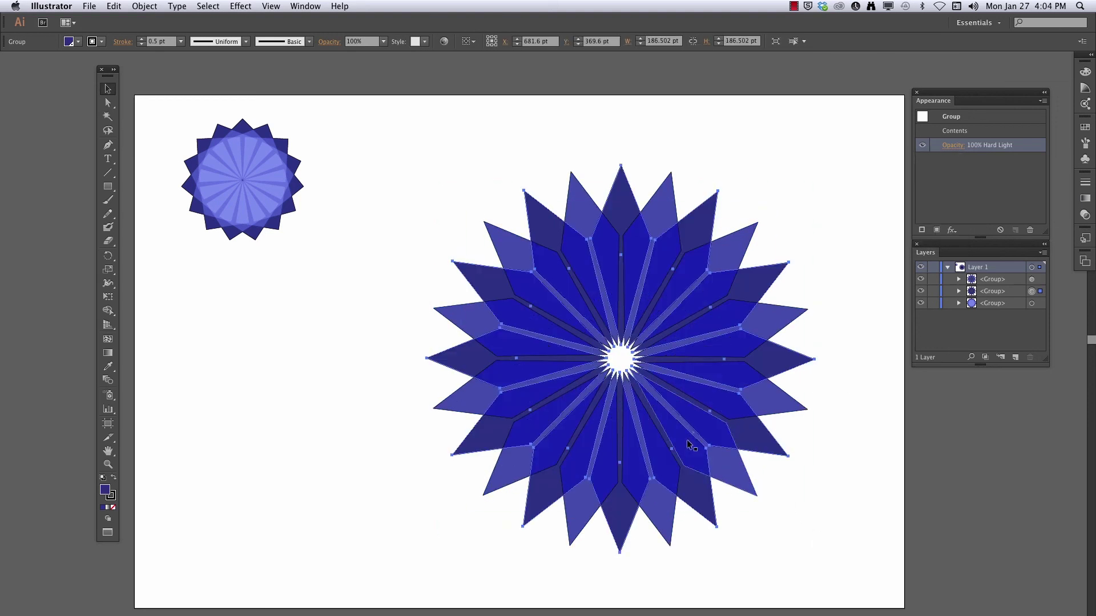
click(404, 293)
Step: Select both petal groups of the large flower and combine them into one group
drag(395, 161, 807, 601)
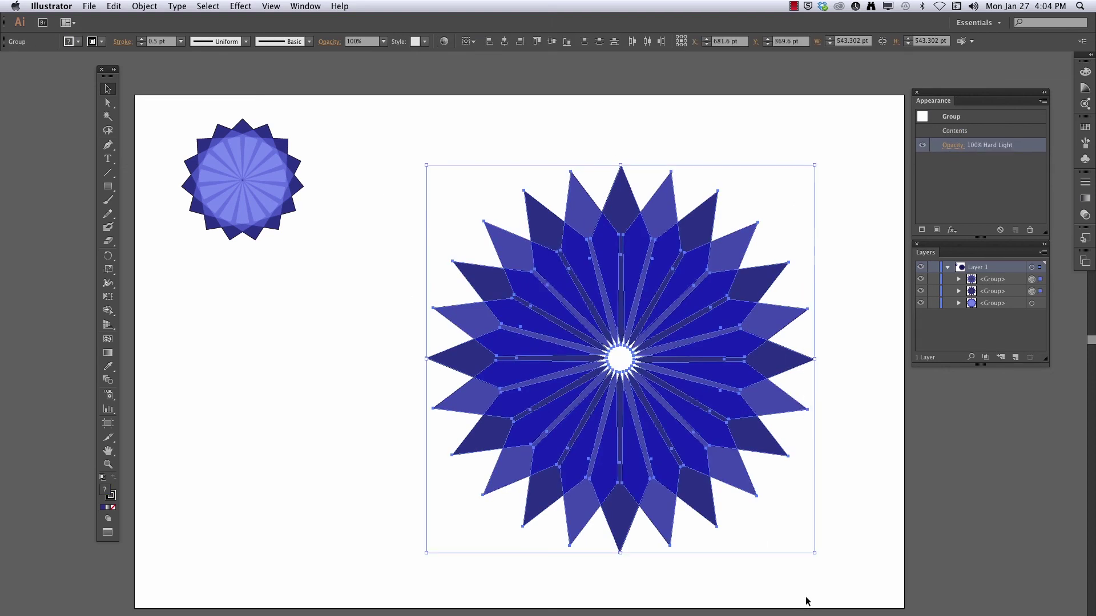
click(133, 6)
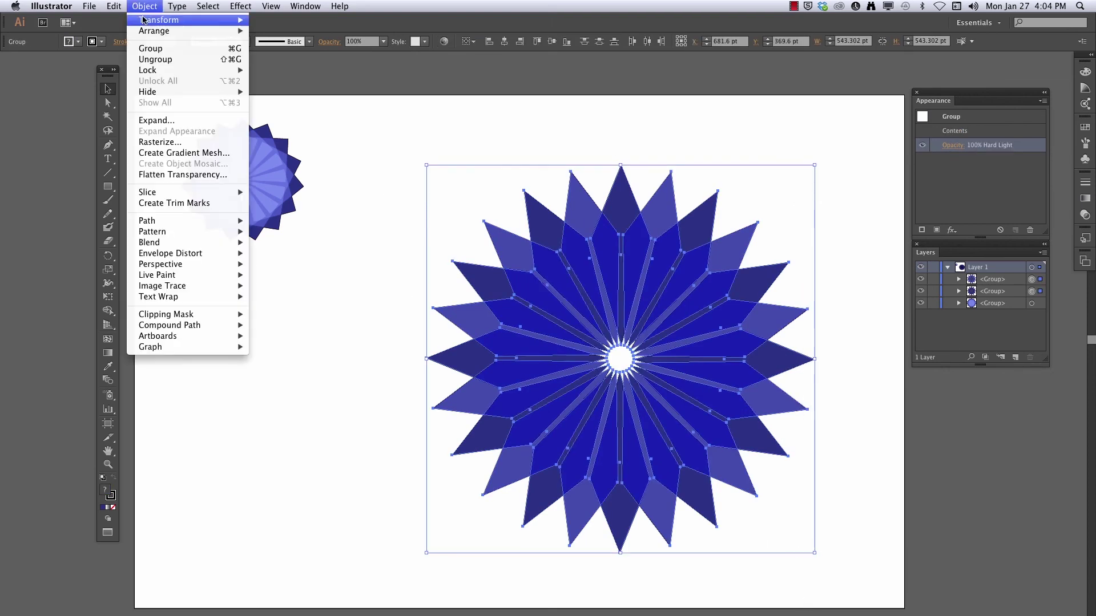
click(152, 50)
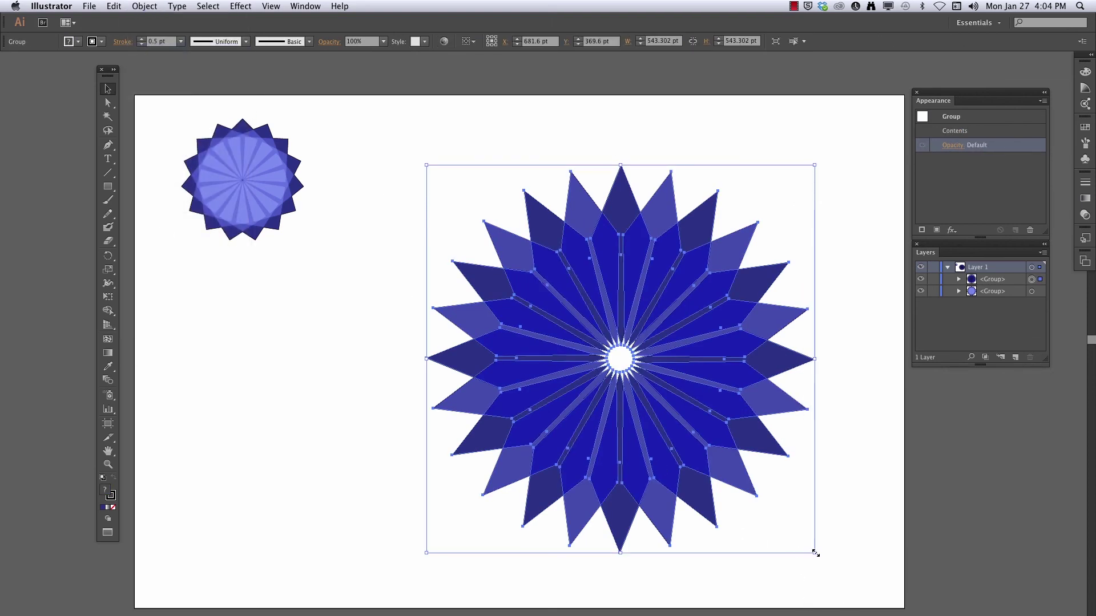
Step: Scale the grouped blue flower down proportionally to about the small motif's size, beside that motif
drag(816, 554, 447, 244)
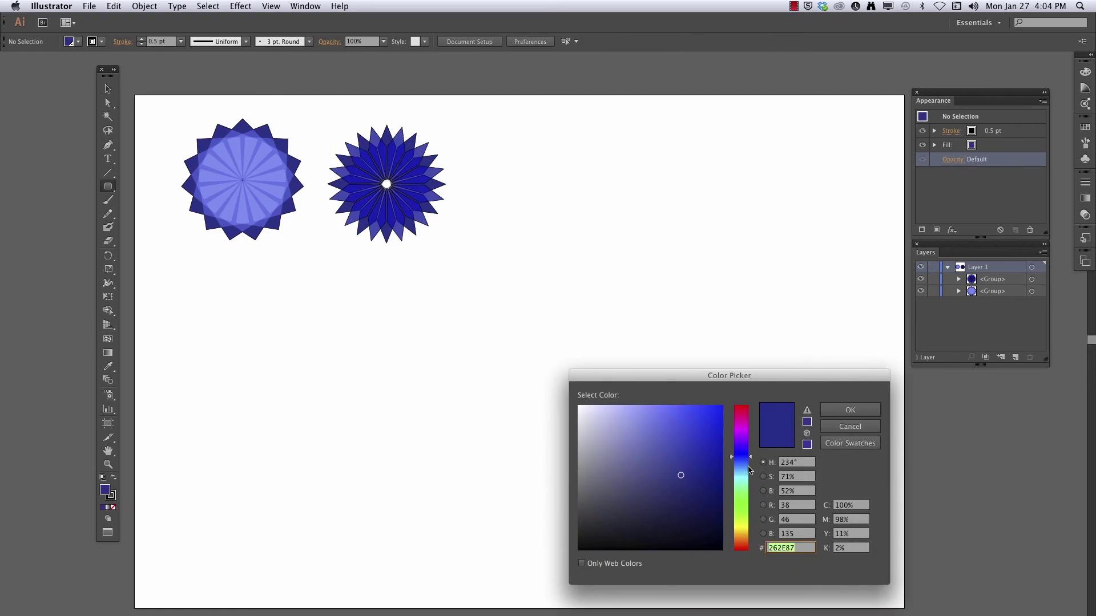
Step: Set the fill to crimson BA0D4C and draw a rounded rectangle about 133 × 114 pt on the empty part of the artboard
click(744, 423)
click(711, 443)
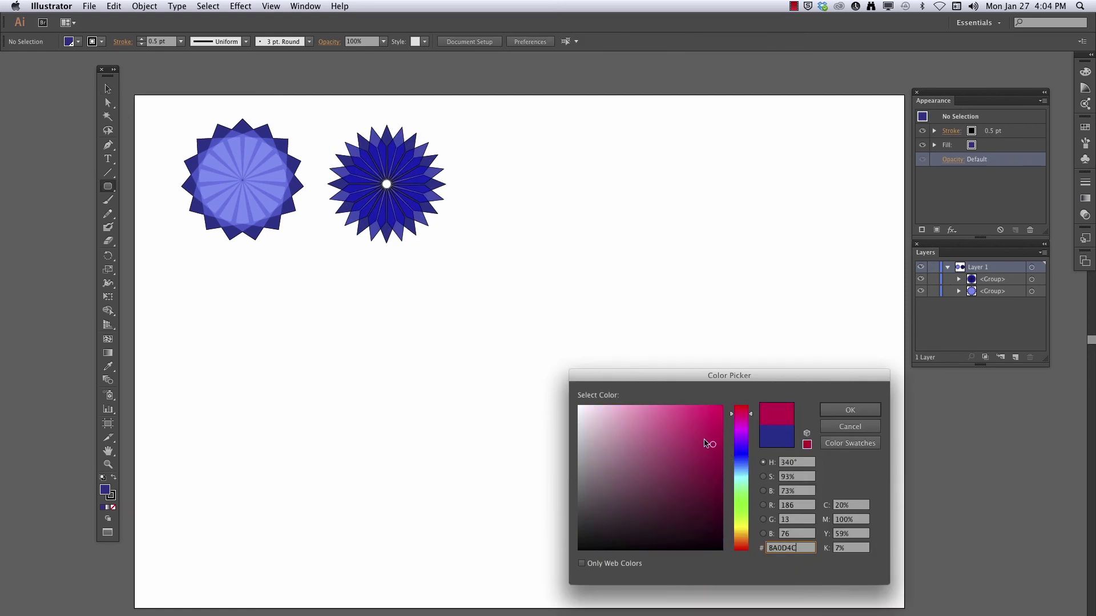
click(850, 409)
drag(560, 335, 654, 416)
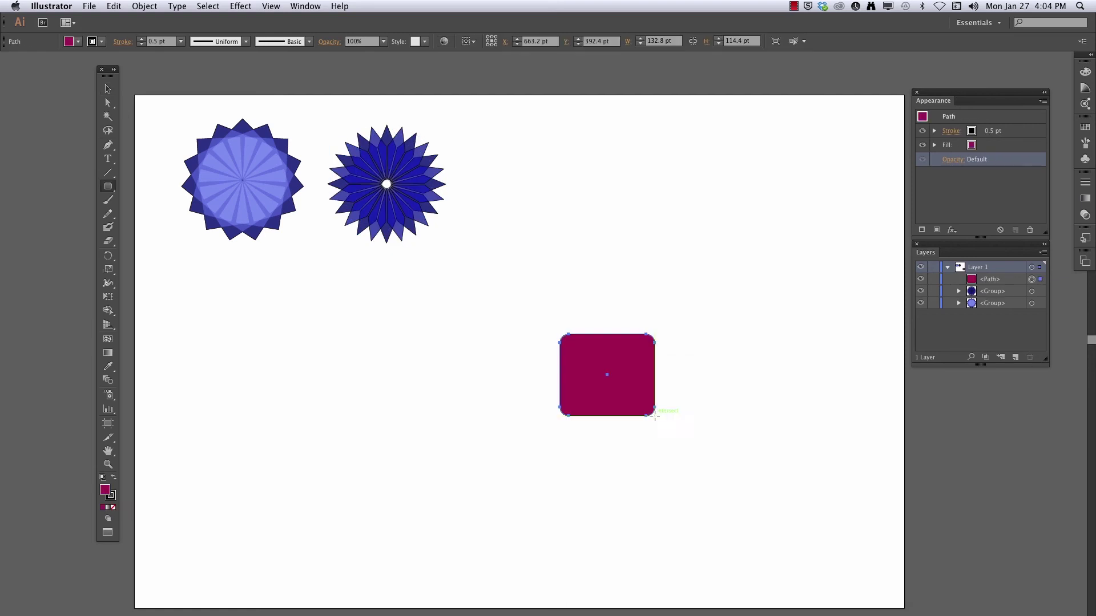
Step: Shear the rounded rectangle horizontally into a long slanted bar about 477 pt wide
drag(108, 270, 139, 289)
drag(604, 411, 729, 414)
key(v)
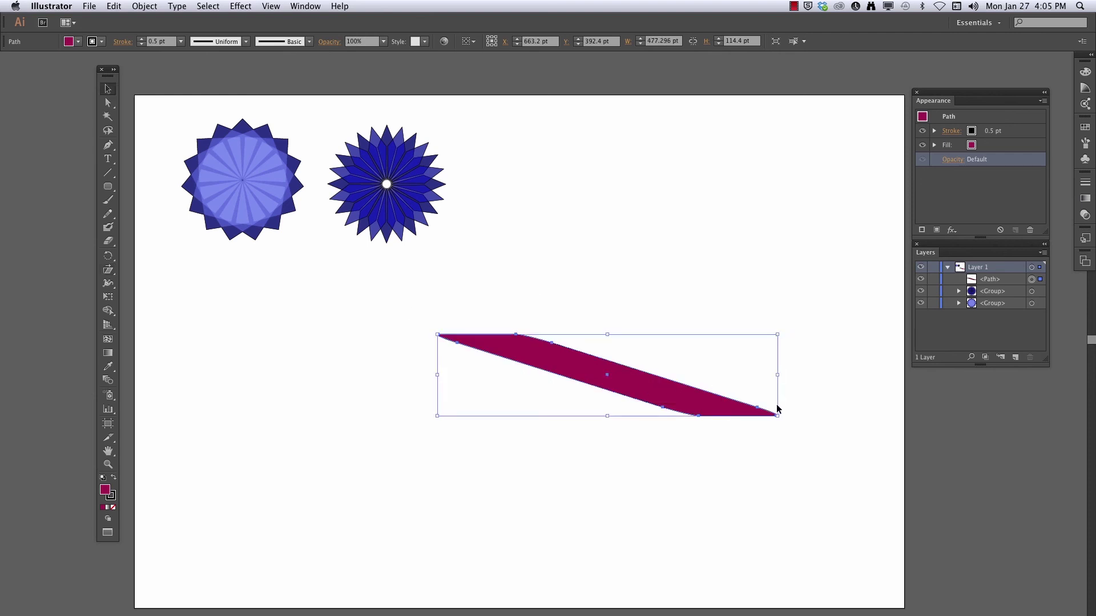
Step: Shorten and rotate the slanted bar into a steep petal about 73 × 225 pt and move it sideways
drag(778, 374, 760, 375)
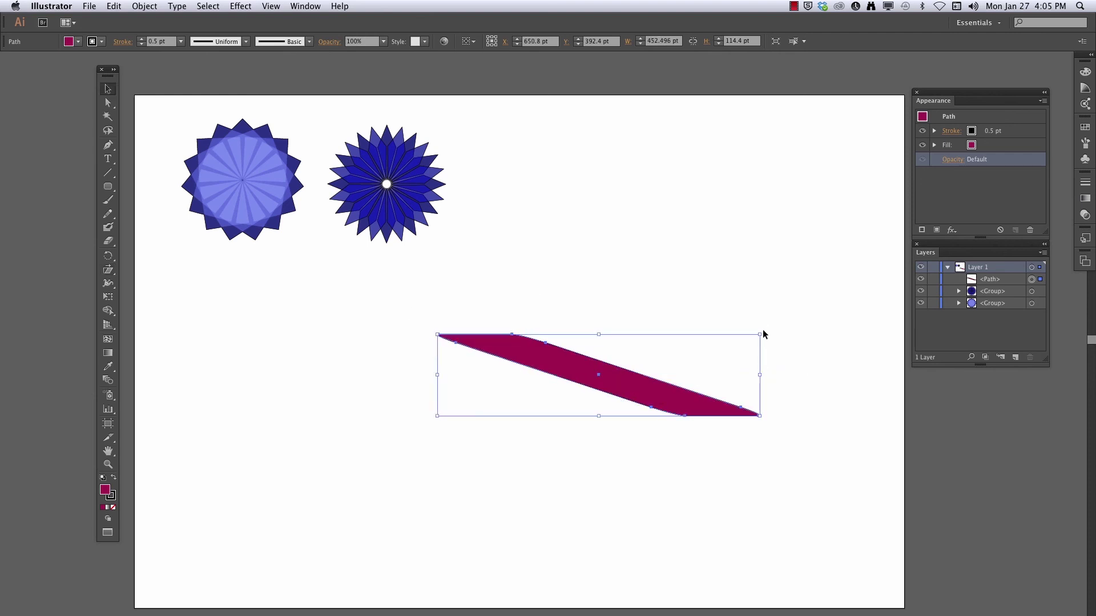
drag(764, 330, 722, 443)
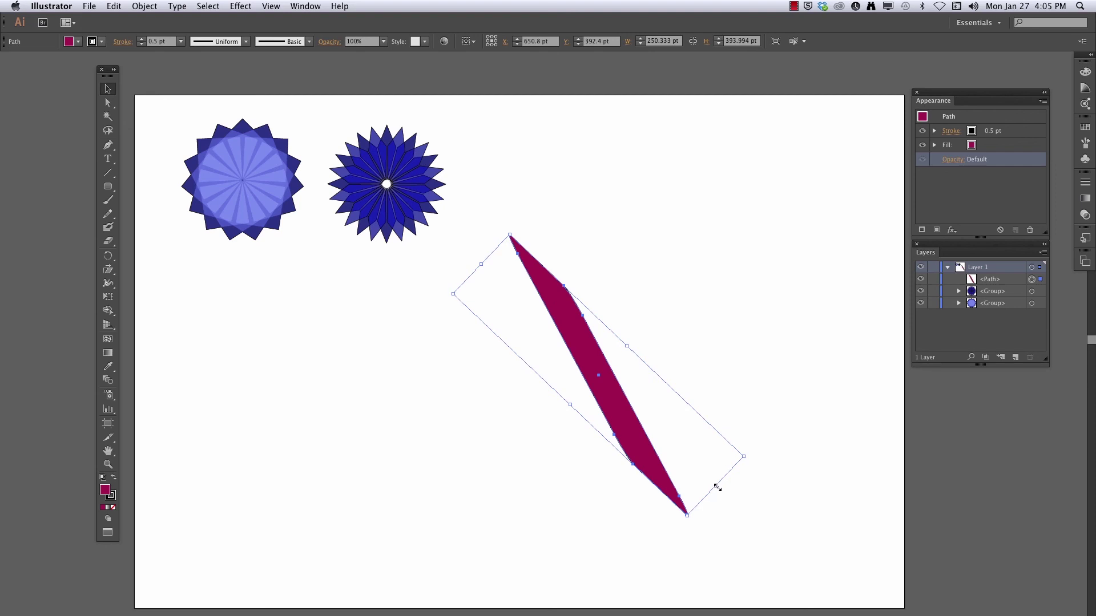
drag(717, 484, 611, 343)
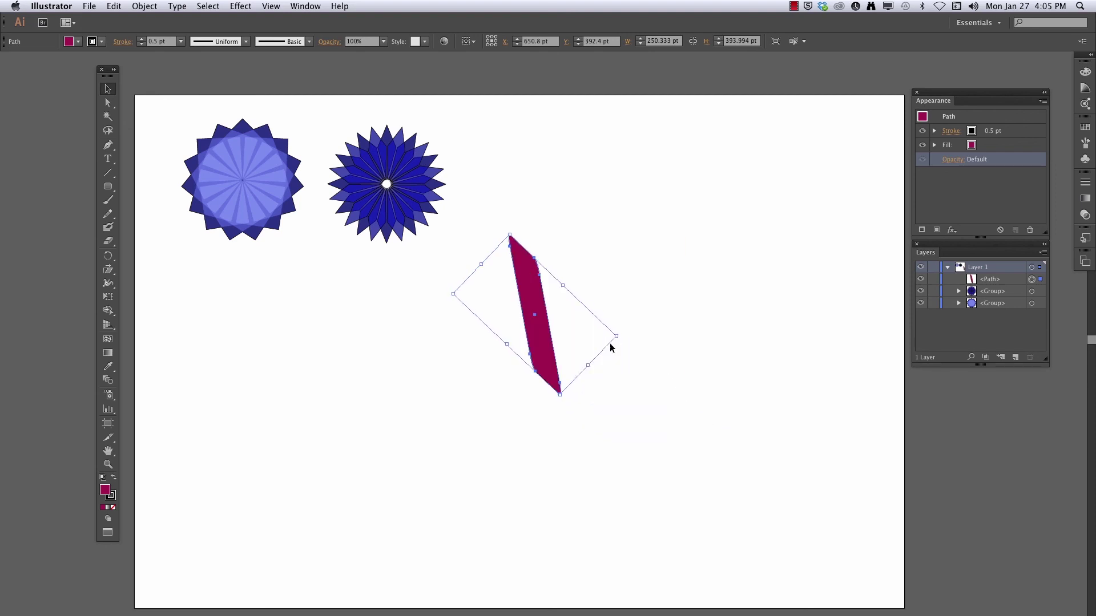
drag(539, 342, 615, 343)
Step: Create a copy of the crimson petal rotated 15° about a point just below its lower end
key(r)
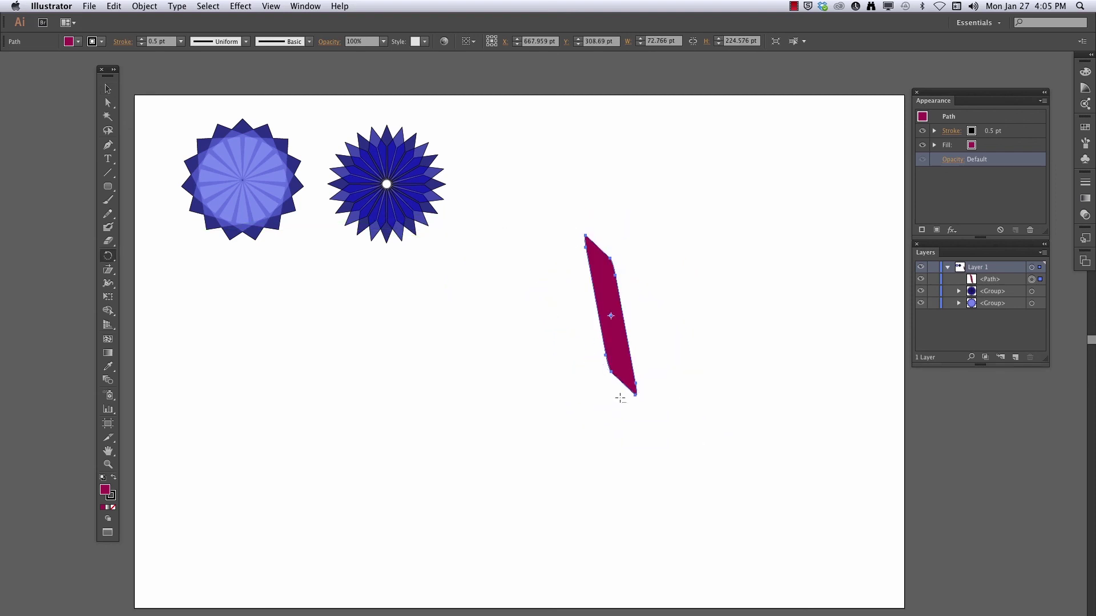
alt+click(620, 398)
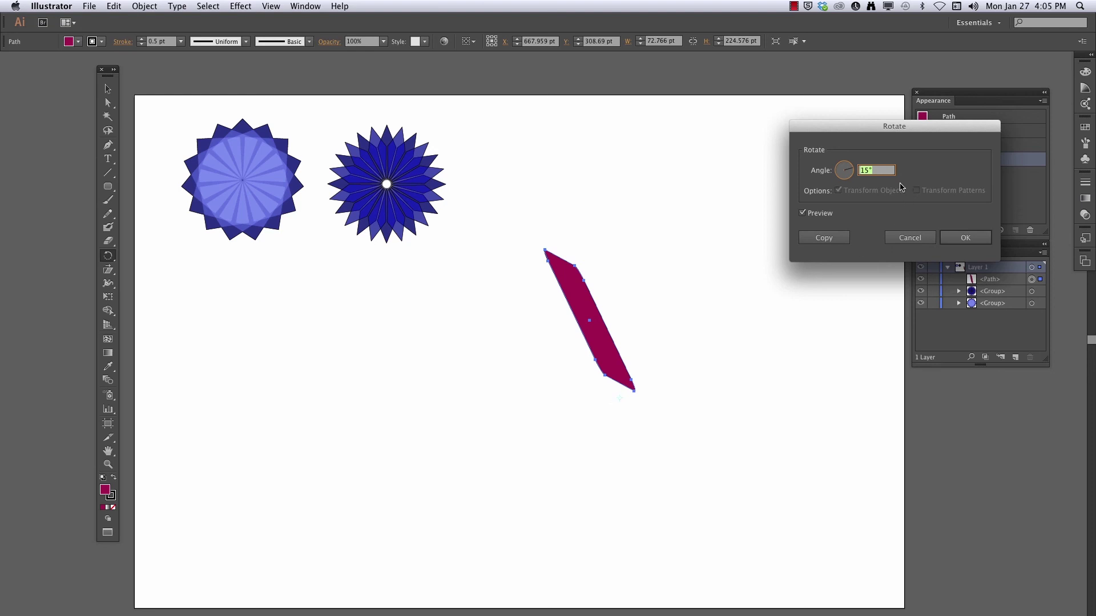
click(803, 214)
click(802, 213)
click(822, 238)
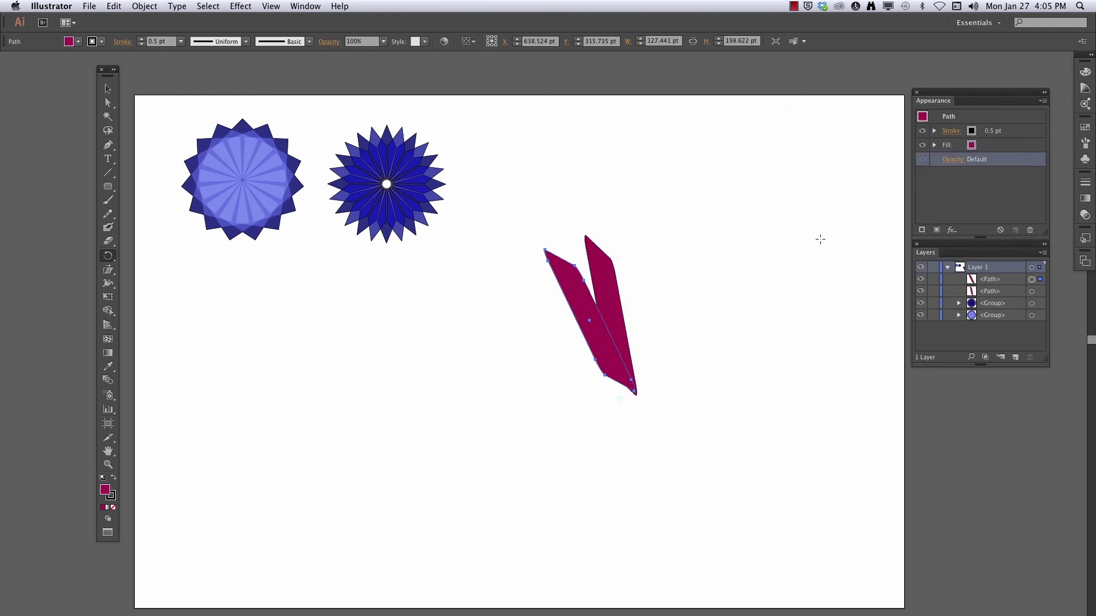
Step: Repeat the 15° rotated copy with Transform Again until the petals complete a full ring, and deselect
key(ctrl+d)
key(ctrl+d)
key(ctrl+d)
key(ctrl+d)
key(ctrl+d)
key(ctrl+d)
key(ctrl+d)
key(ctrl+d)
key(ctrl+d)
key(ctrl+d)
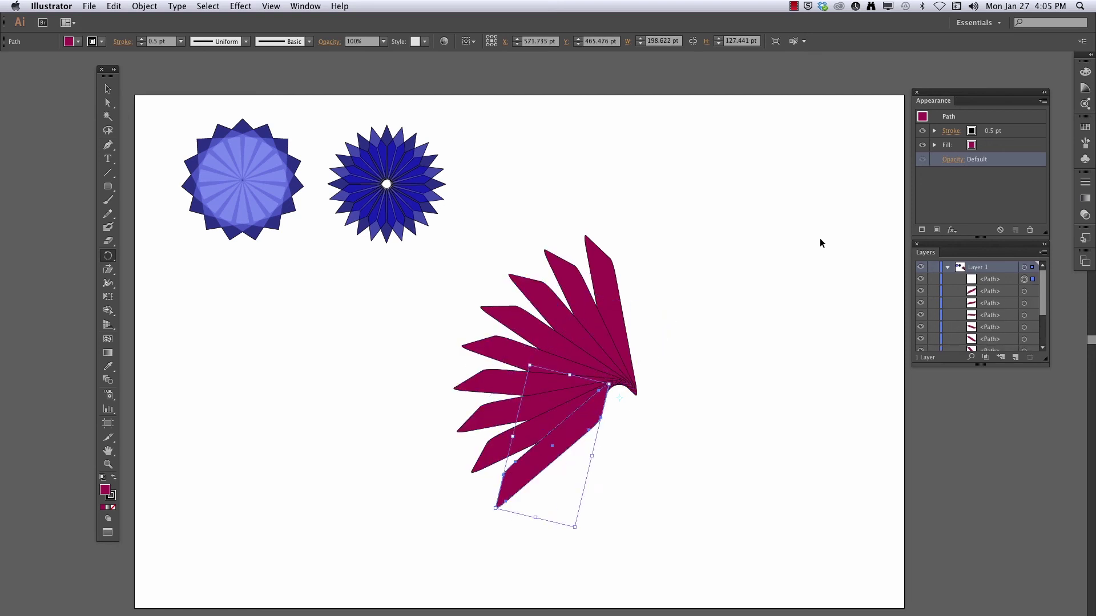
key(ctrl+d)
key(ctrl+d)
key(ctrl+d)
key(ctrl+d)
key(ctrl+d)
key(ctrl+d)
key(ctrl+d)
key(ctrl+d)
key(ctrl+d)
key(ctrl+d)
key(ctrl+d)
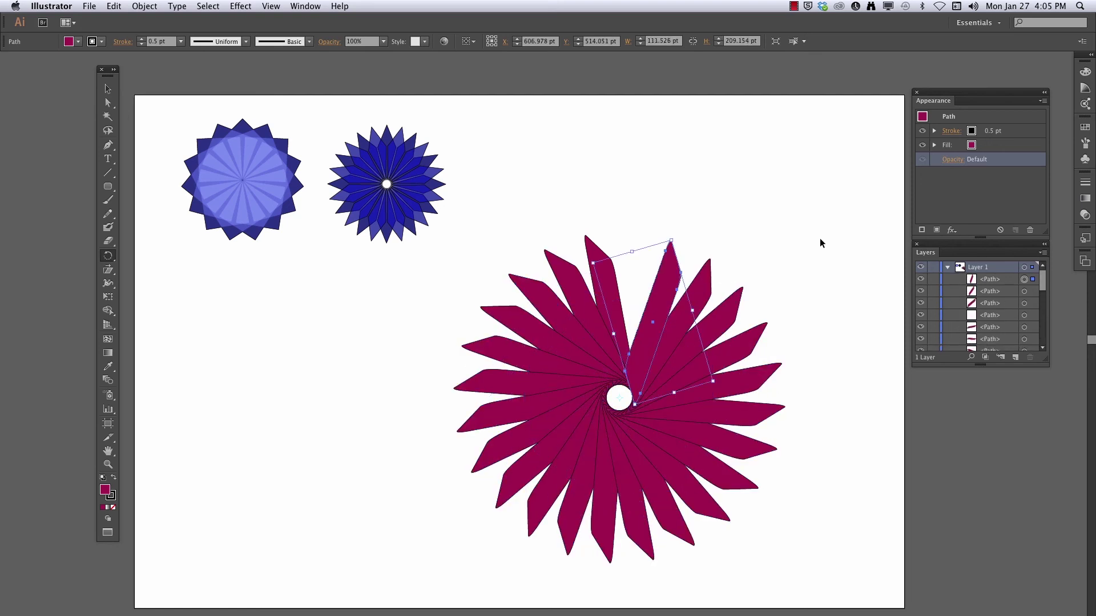
key(ctrl+shift+a)
Step: Try the Color Burn blending mode on all the crimson petals and deselect them
key(v)
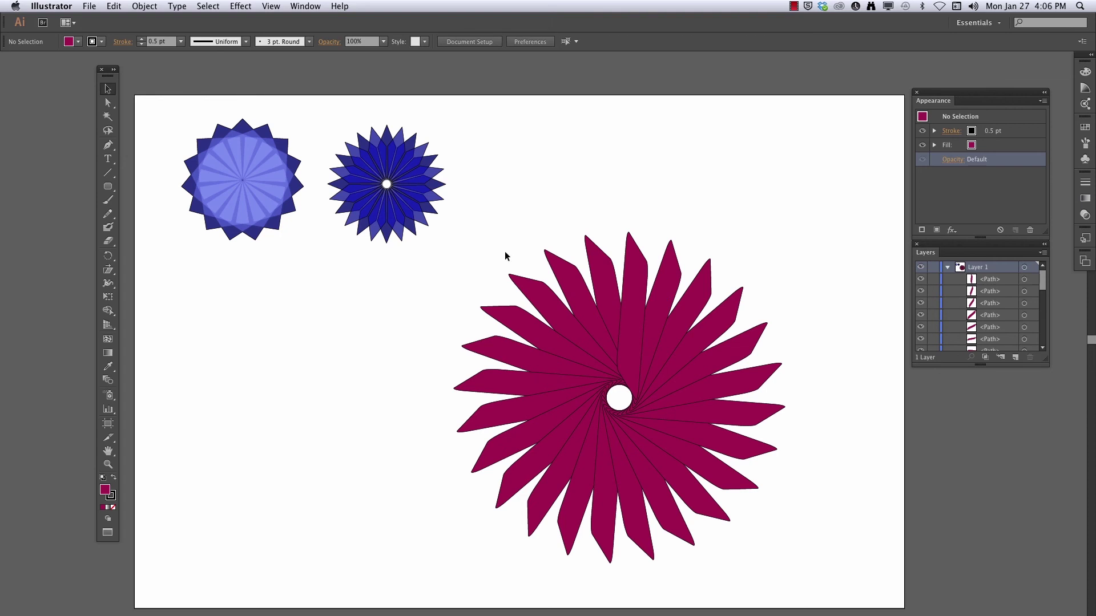
drag(453, 267, 819, 573)
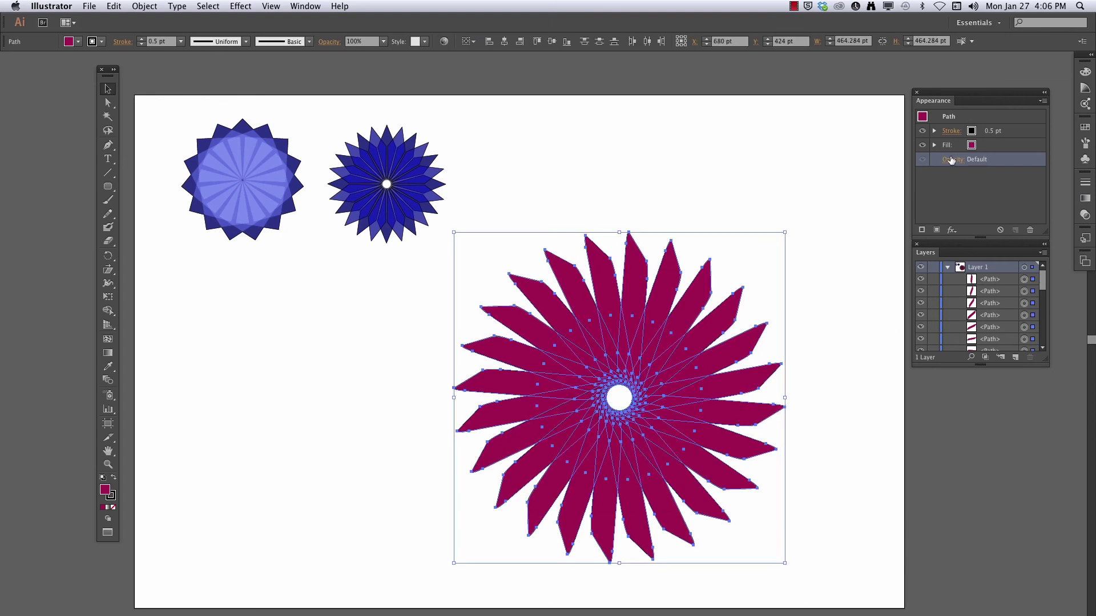
click(951, 160)
click(883, 183)
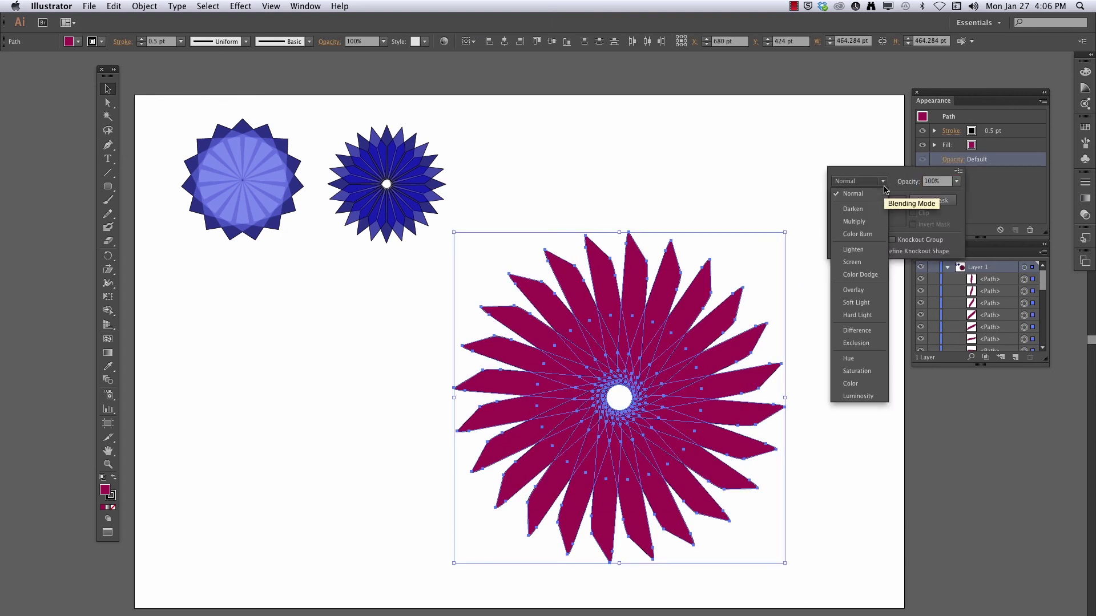
click(867, 234)
click(796, 355)
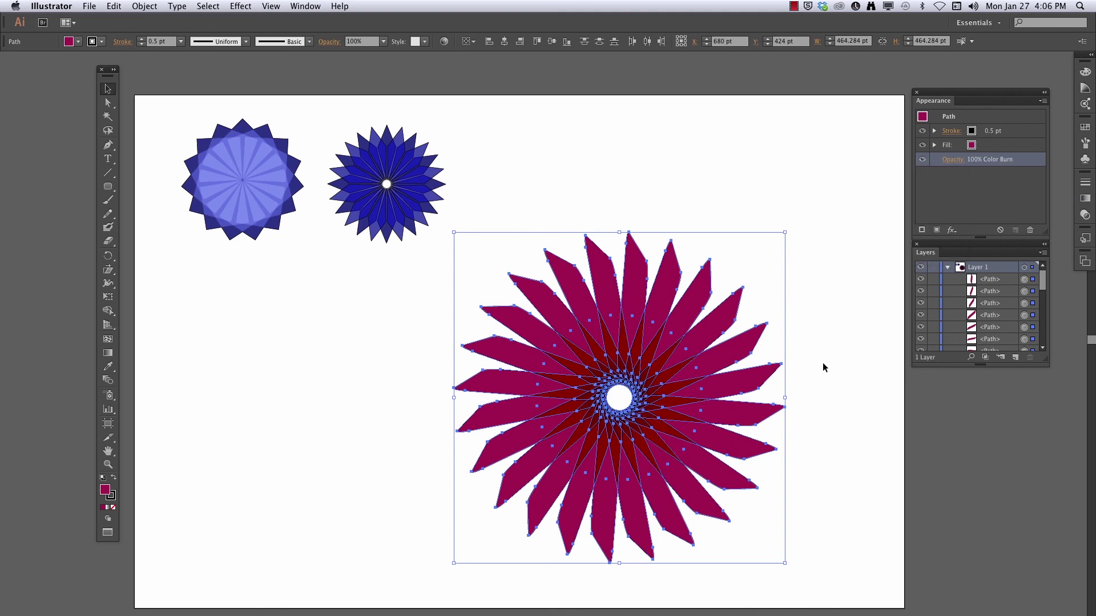
click(824, 366)
Step: Reselect all the crimson petals, try the Darken blending mode, and set them to Overlay
drag(817, 226, 485, 515)
click(957, 160)
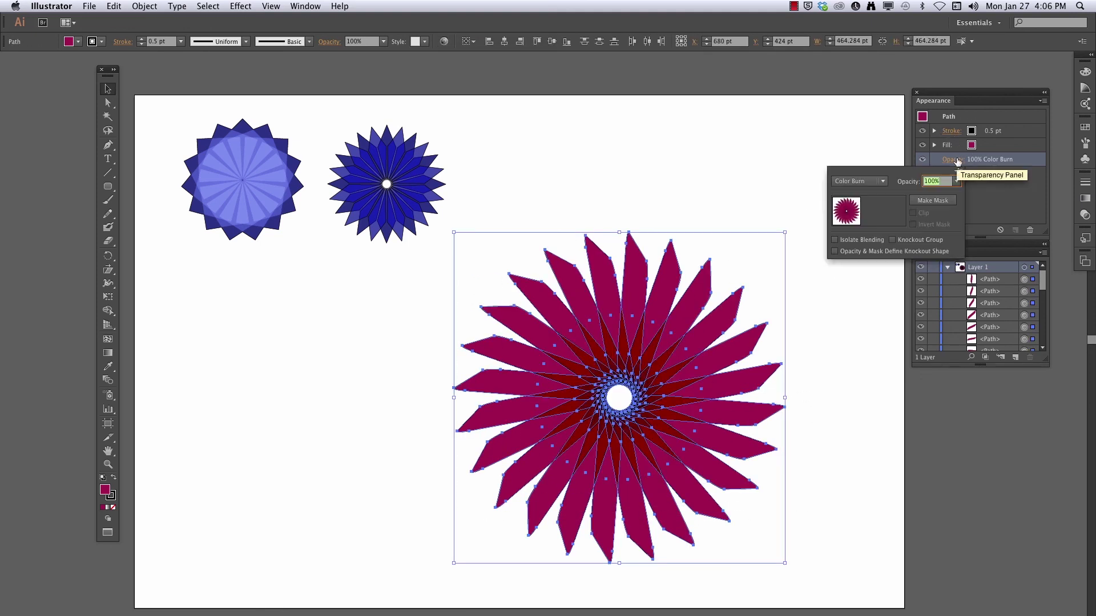
click(859, 181)
click(858, 211)
click(859, 181)
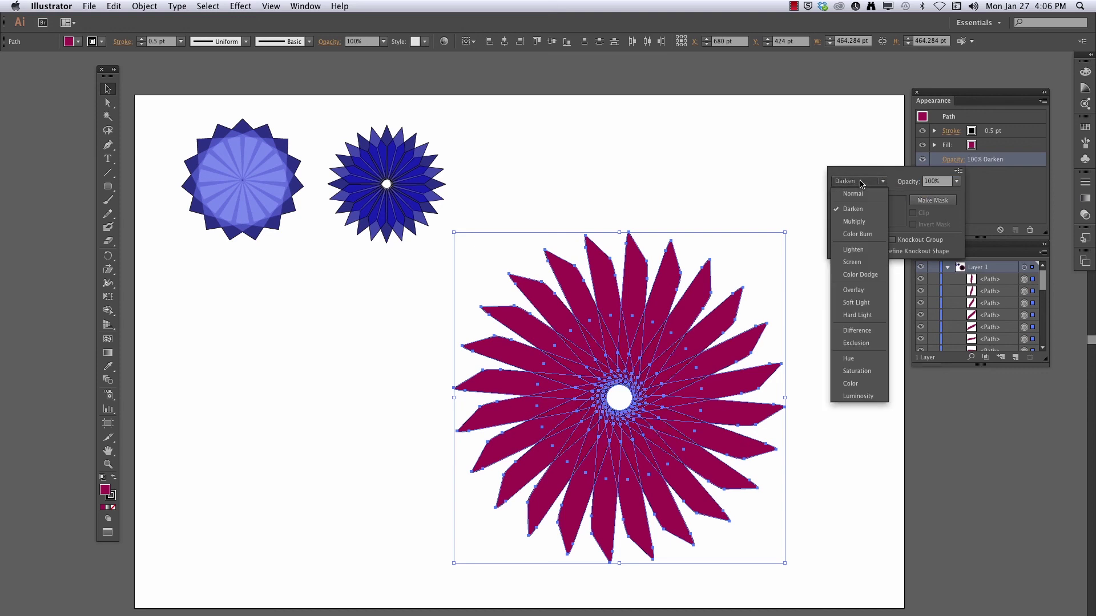
click(862, 292)
click(854, 365)
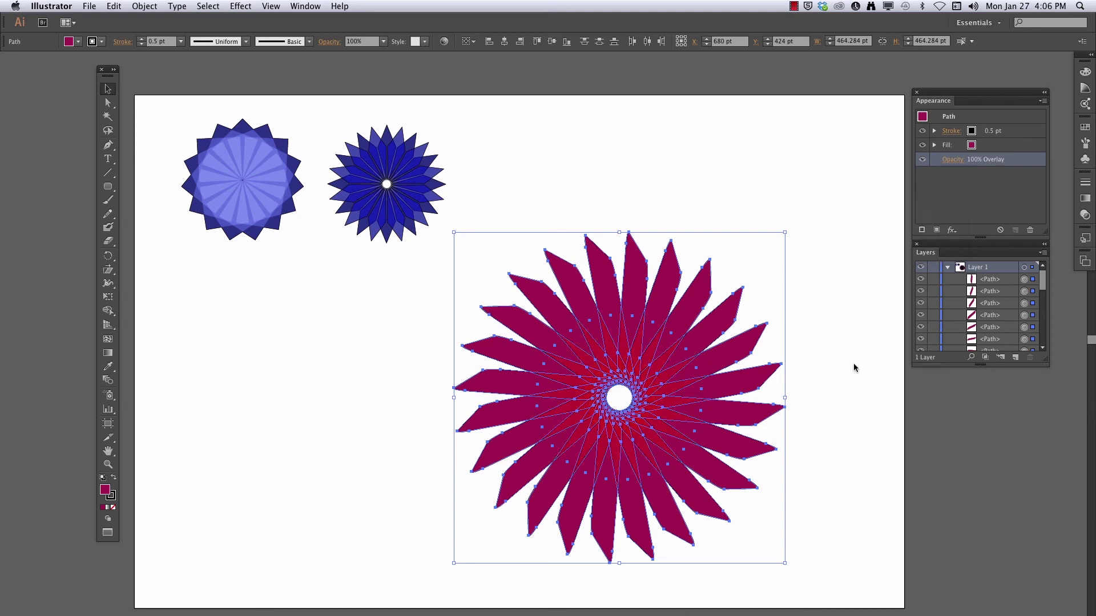
click(854, 365)
Step: Scale the whole crimson flower down to about 167 pt square beside the blue flower and deselect it
drag(820, 228, 441, 558)
drag(786, 564, 576, 247)
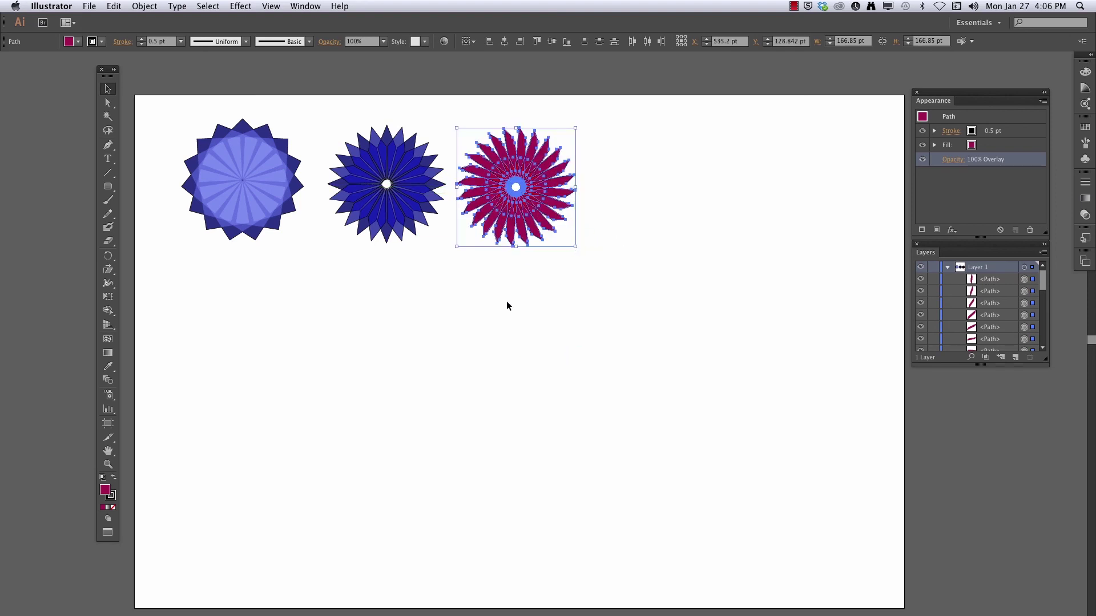
click(507, 306)
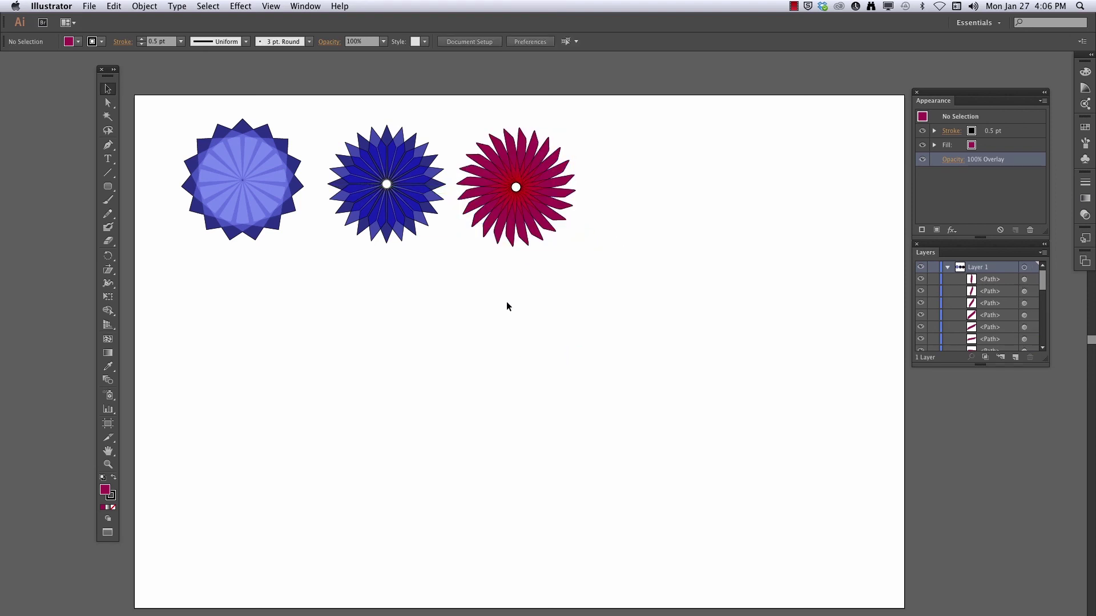